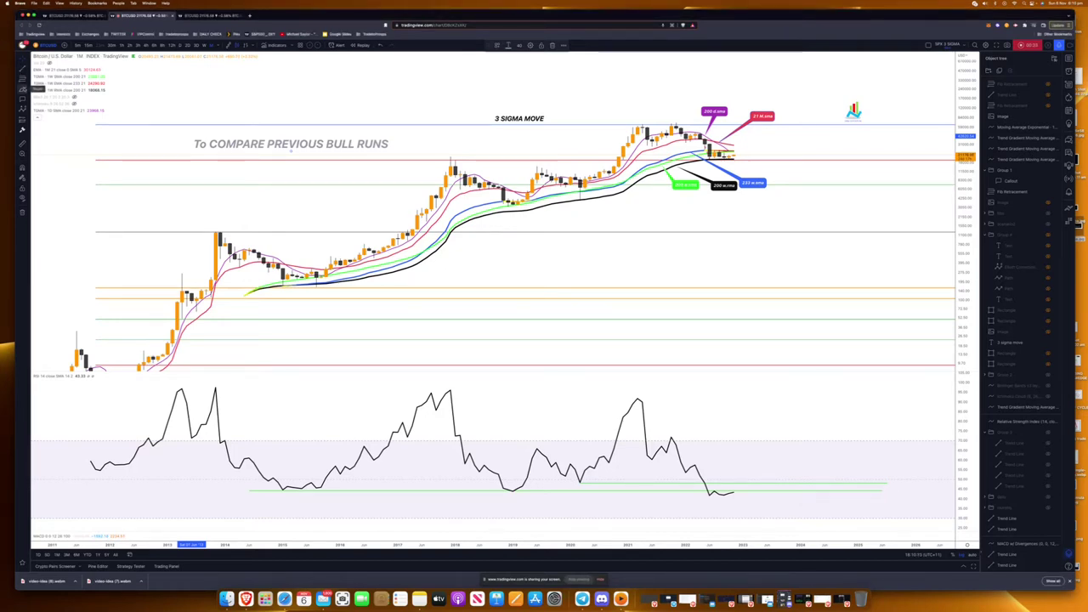
Circle the 2015 and 2019 bear-market lows on both the RSI and the Bitcoin price chart with the Brush.
scroll(268, 517, up, 2)
scroll(280, 517, up, 3)
click(259, 491)
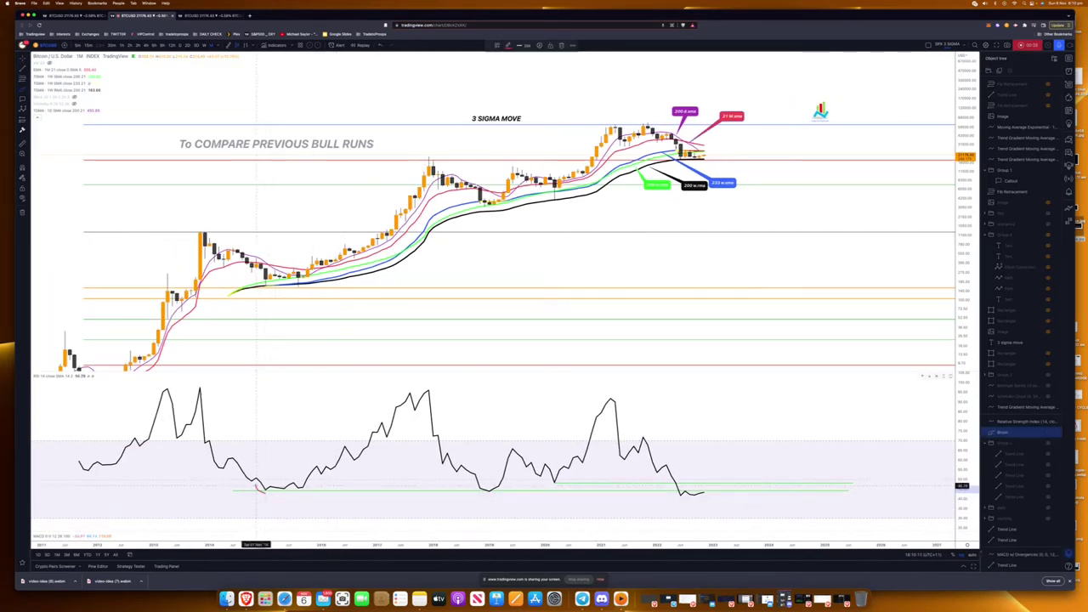
drag(498, 490, 489, 493)
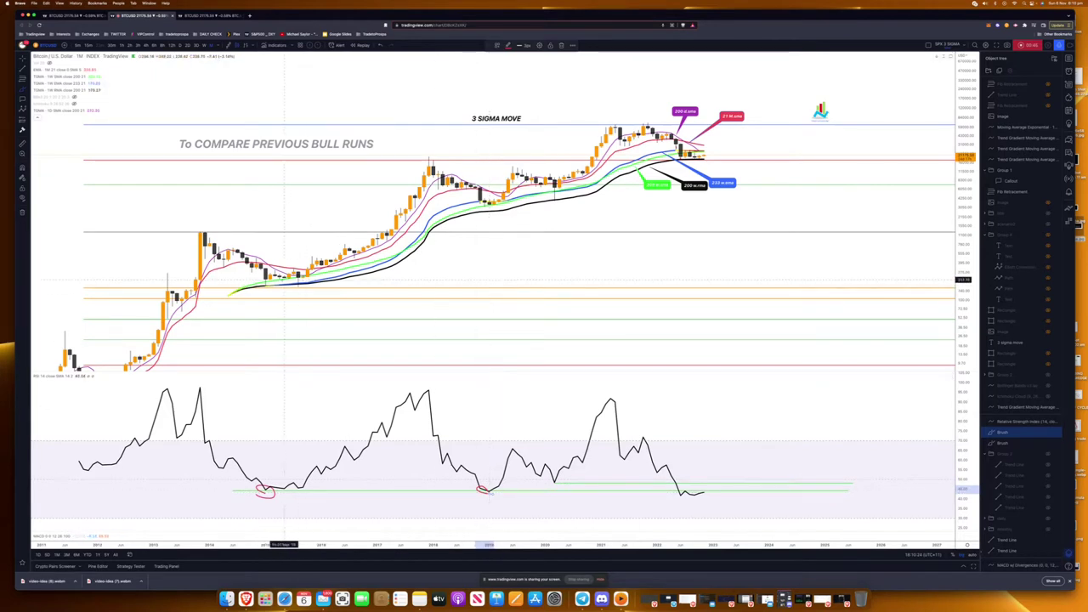
click(271, 278)
mouse_move(492, 204)
mouse_down()
mouse_move(535, 204)
mouse_move(481, 204)
mouse_up()
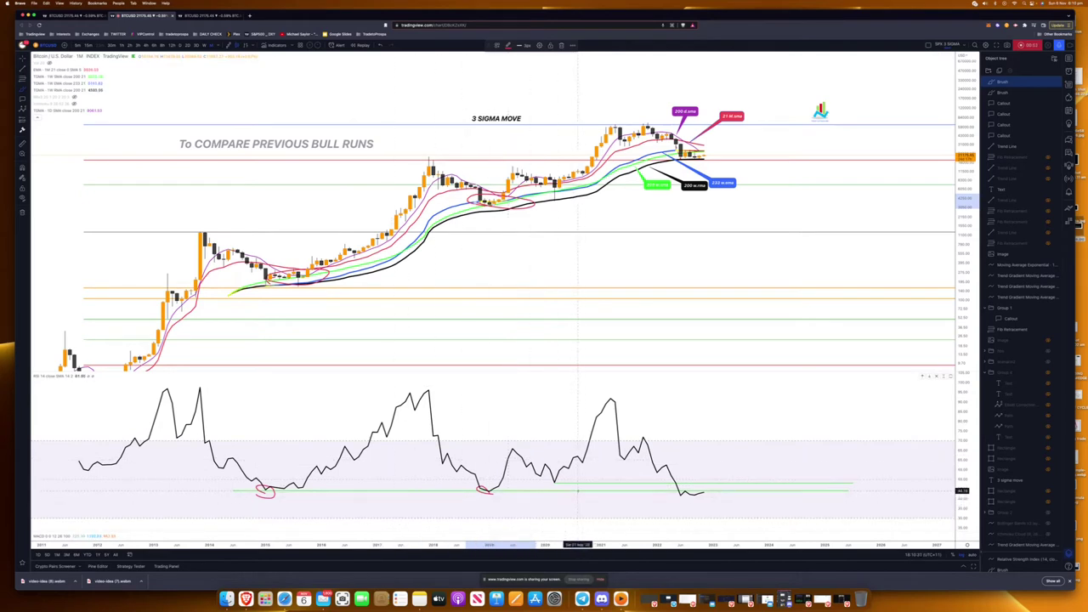
Brush marks on the 2020 and 2022 RSI lows and the 2020 price low, and sketch a sideways RSI path into 2023.
drag(680, 496, 671, 492)
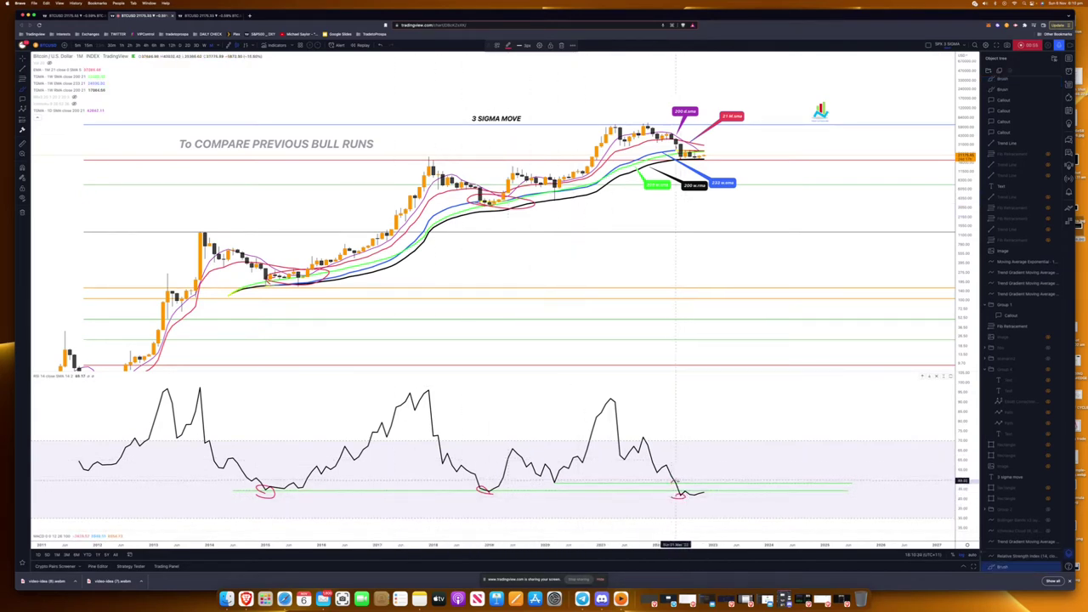
drag(554, 480, 552, 481)
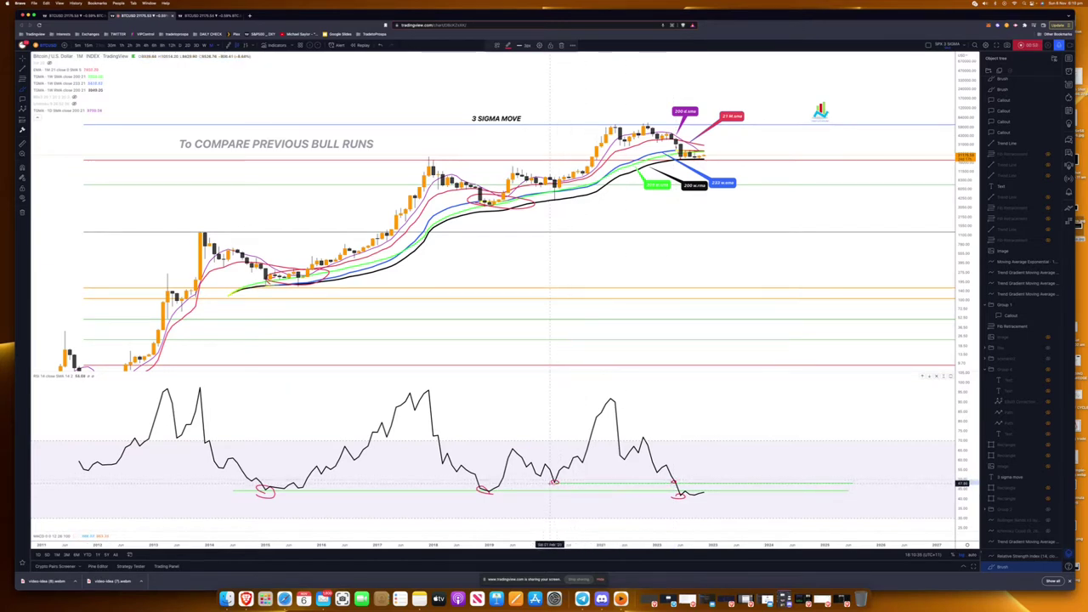
drag(554, 196, 554, 201)
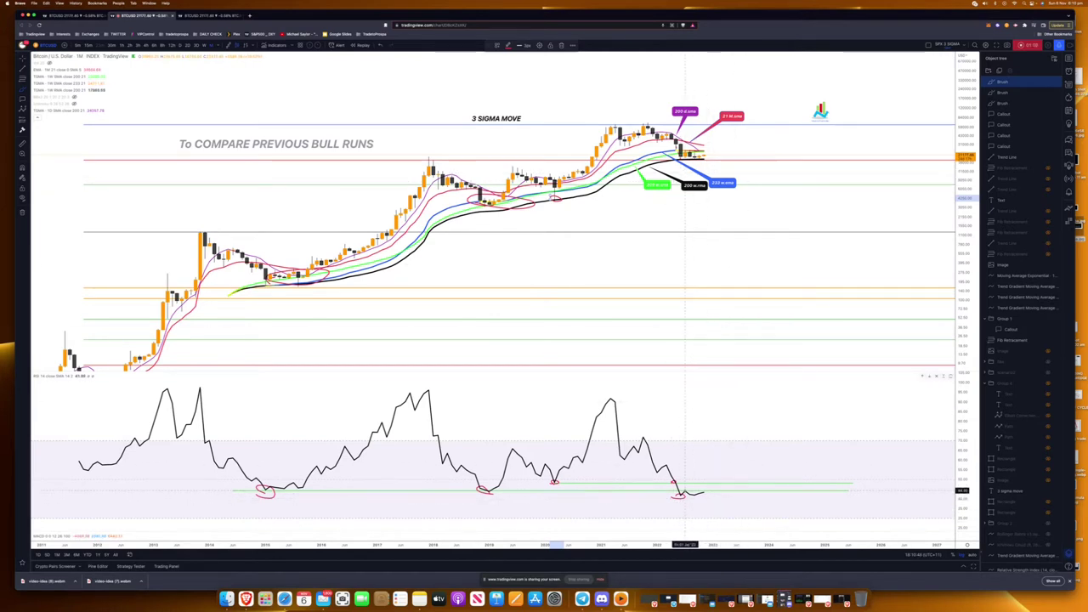
drag(682, 491, 686, 489)
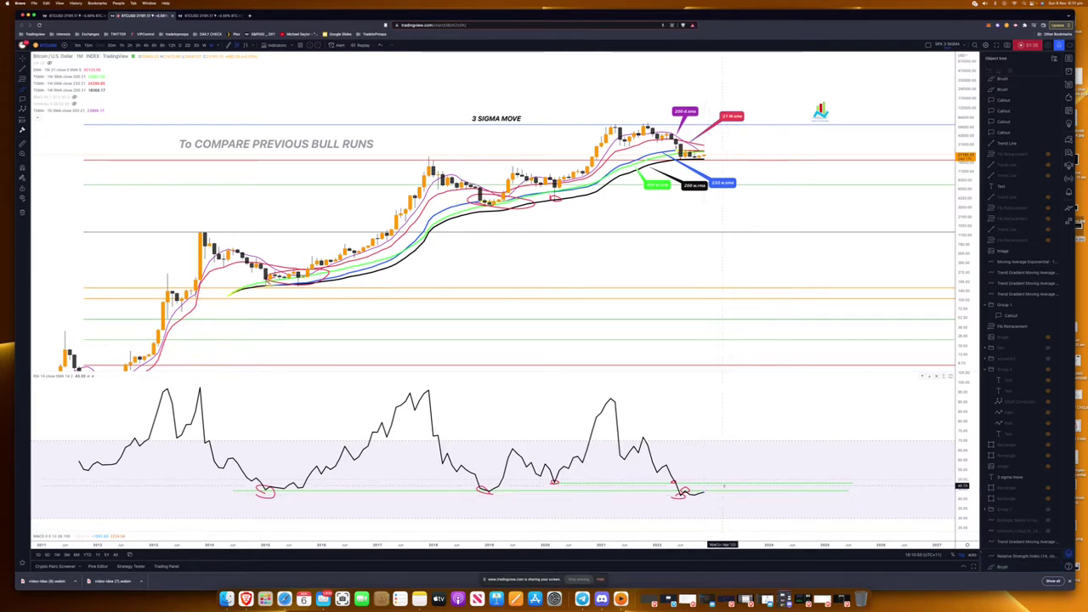
drag(708, 491, 741, 489)
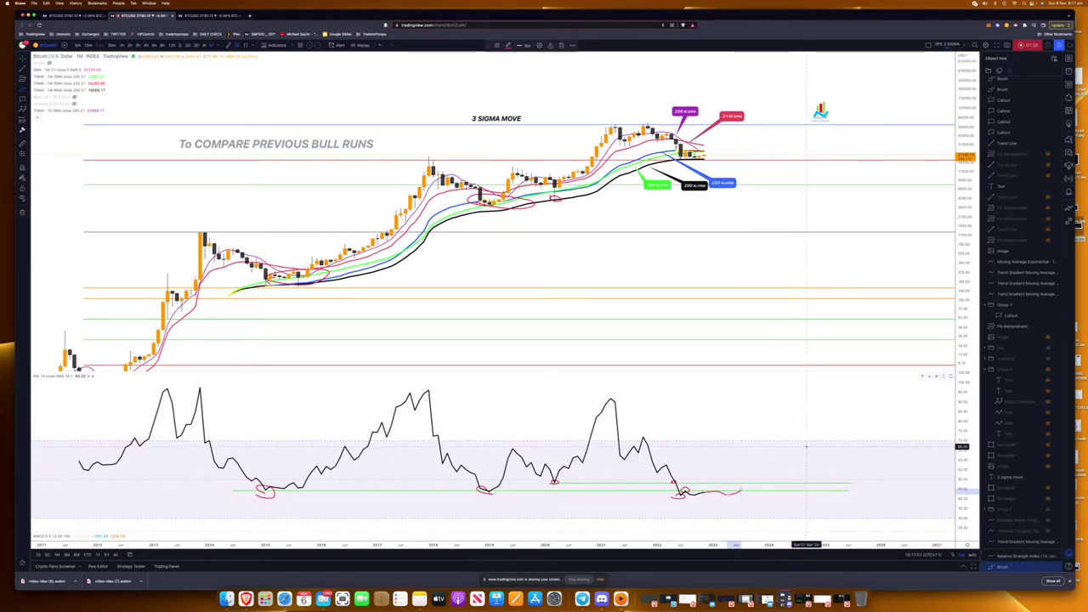
Stretch the price scale vertically, brush around the 2015 lows where price meets the moving averages, and circle the green moving-average callout.
drag(960, 250, 959, 223)
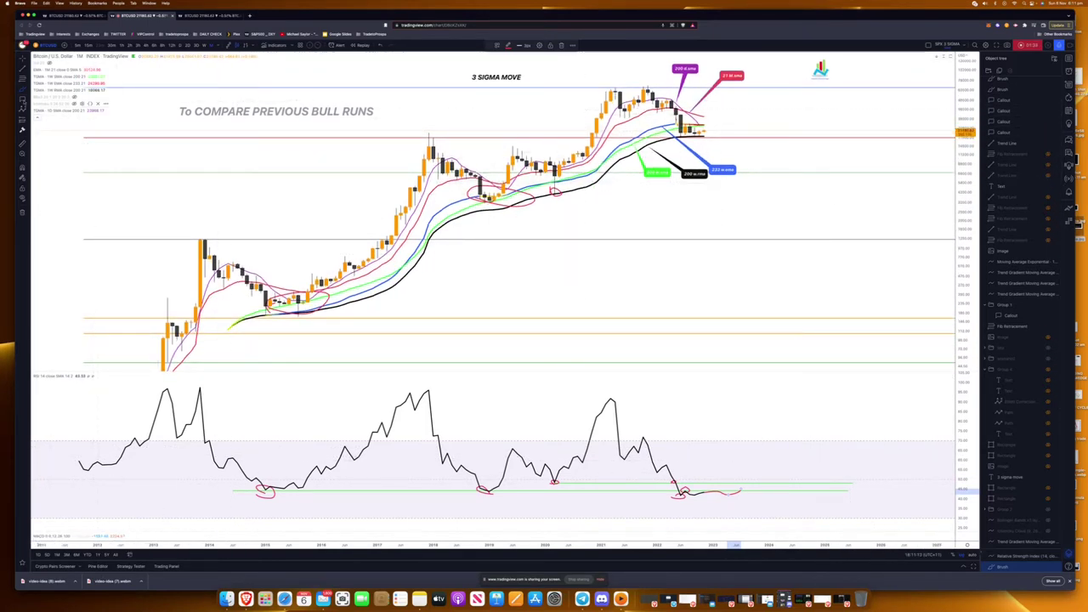
mouse_move(257, 322)
mouse_down()
mouse_move(270, 289)
mouse_move(261, 312)
mouse_up()
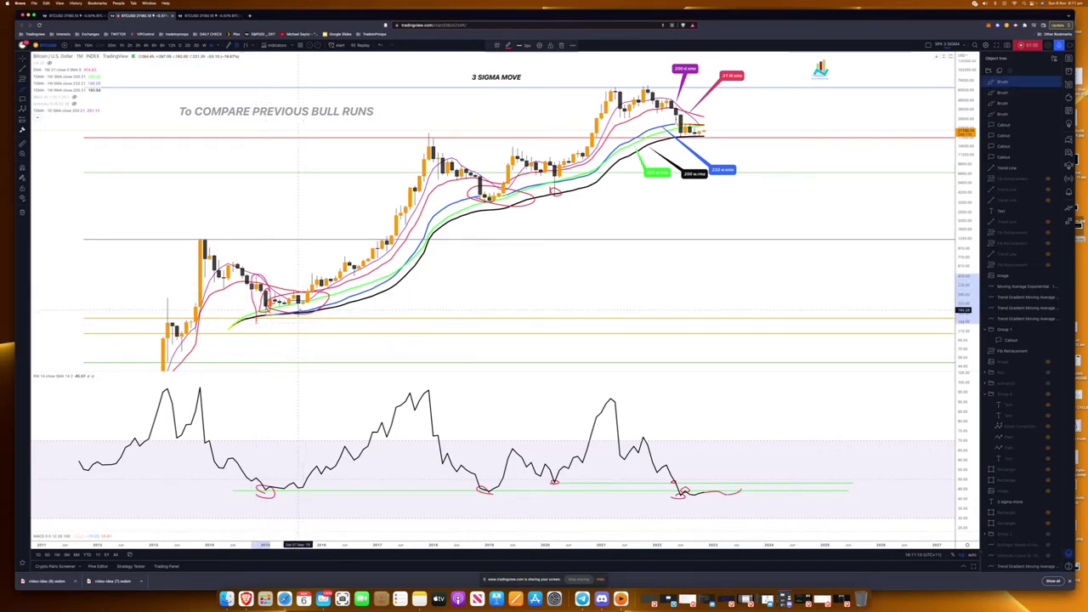
mouse_move(293, 317)
mouse_down()
mouse_move(294, 290)
mouse_move(302, 316)
mouse_move(303, 300)
mouse_up()
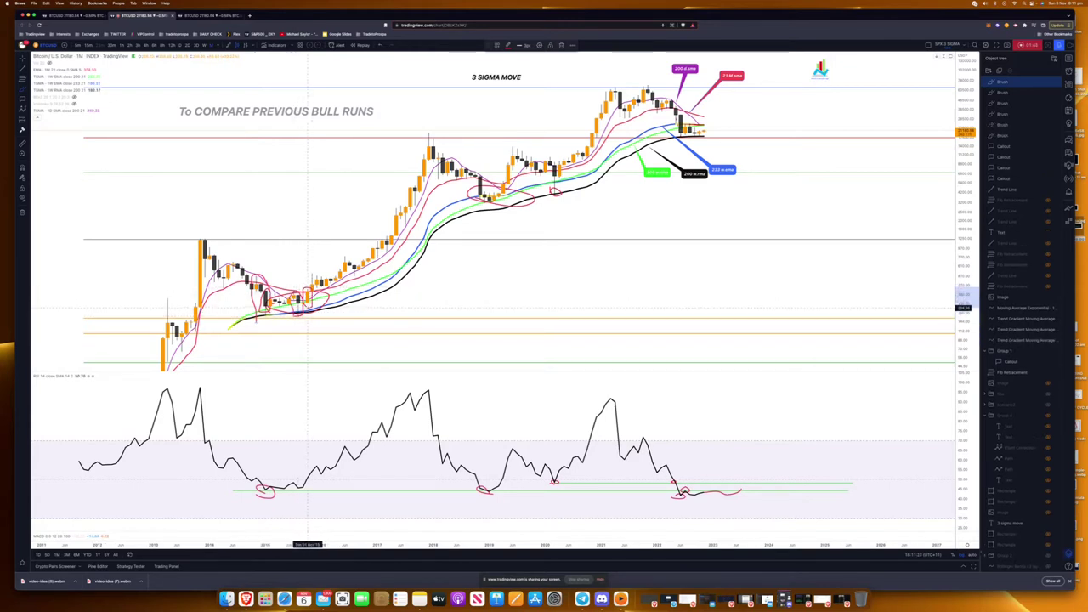
drag(305, 301, 307, 292)
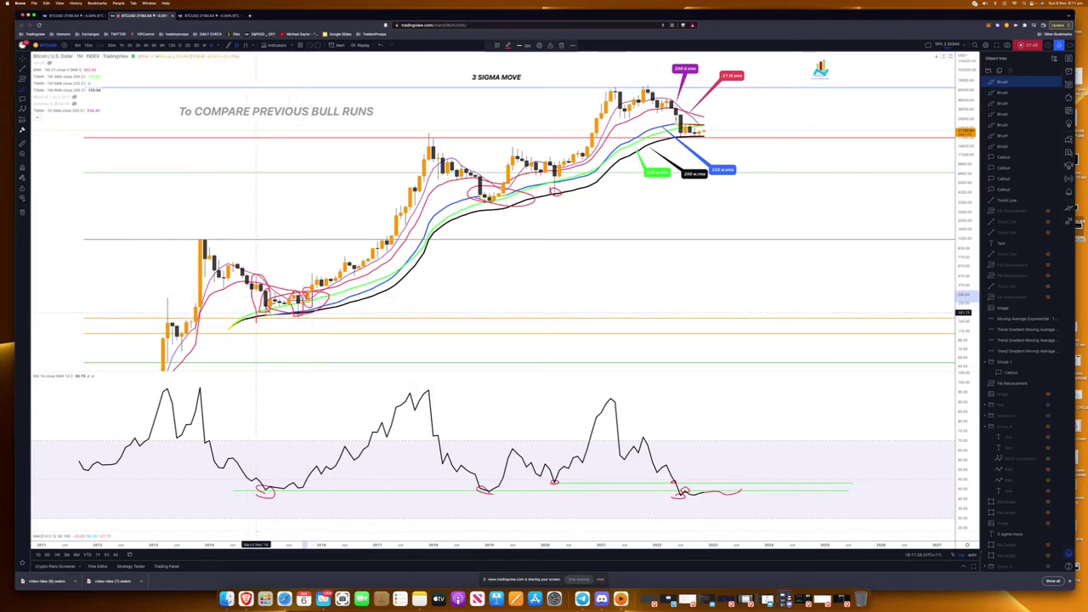
drag(240, 314, 330, 295)
mouse_move(654, 161)
mouse_down()
mouse_move(677, 180)
mouse_move(649, 162)
mouse_up()
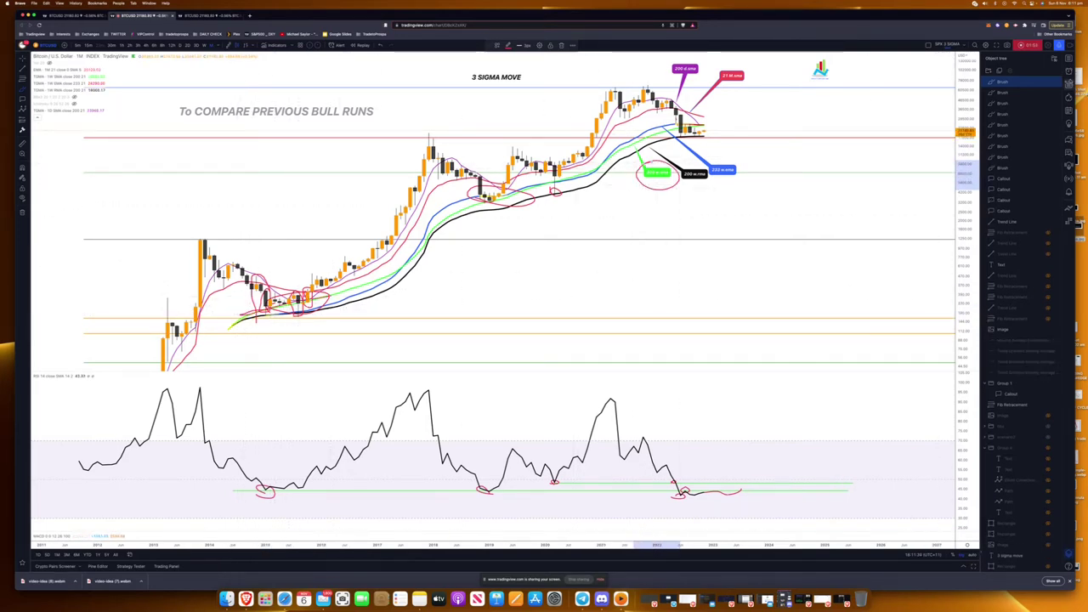
Delete all brush strokes from the price chart, keeping the ones on the RSI.
shift+click(1004, 166)
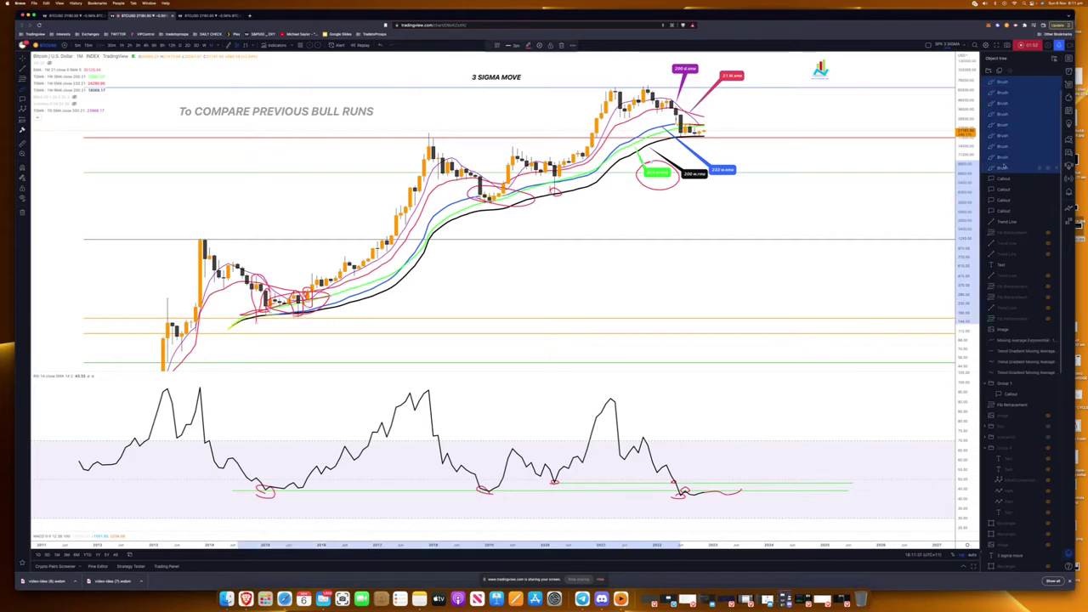
key(Delete)
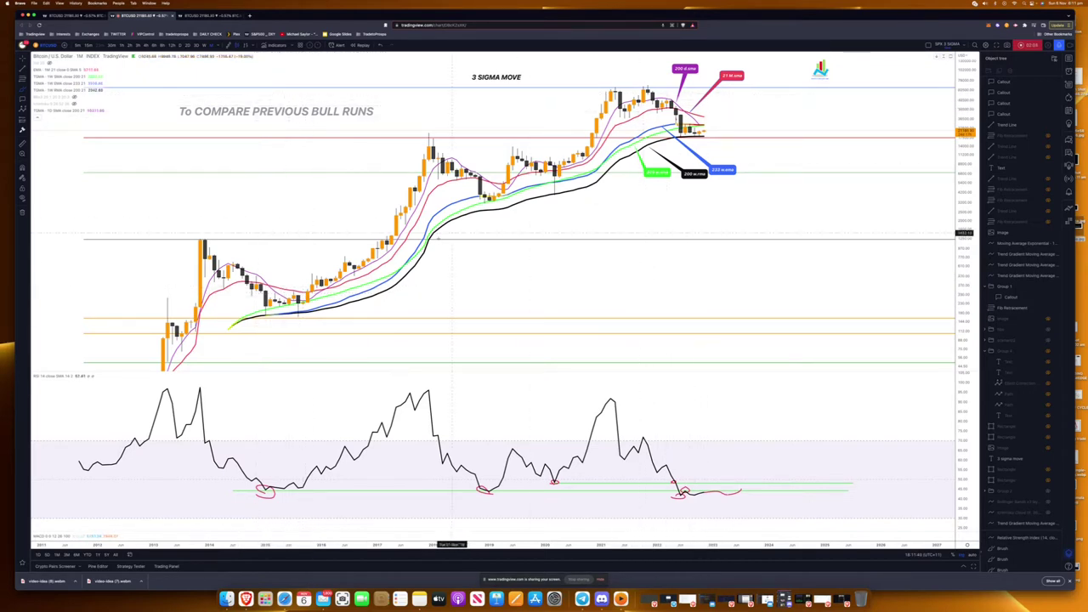
drag(261, 285, 289, 287)
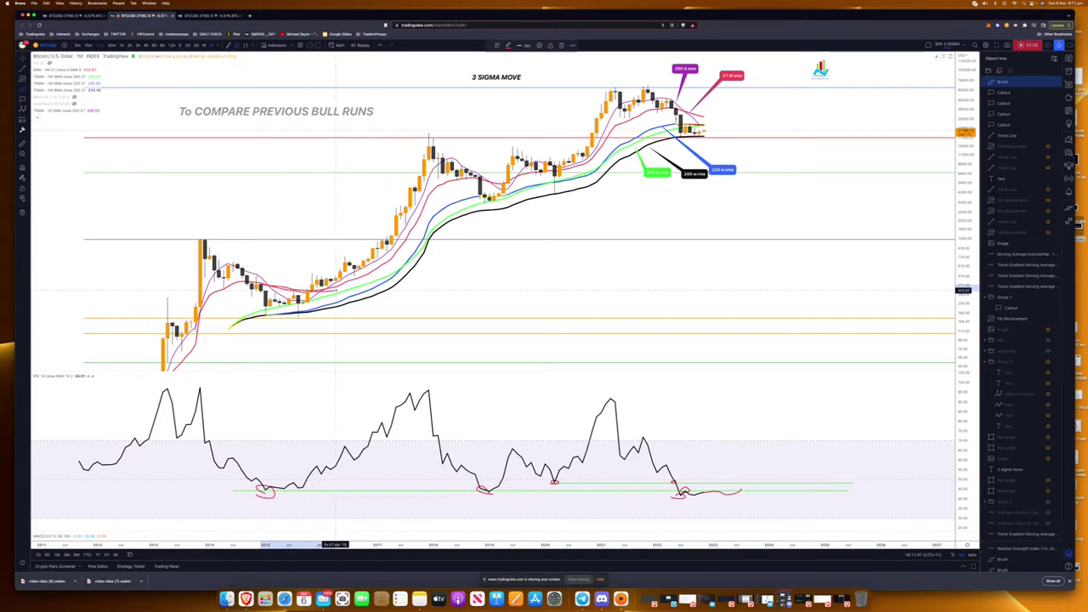
key(Delete)
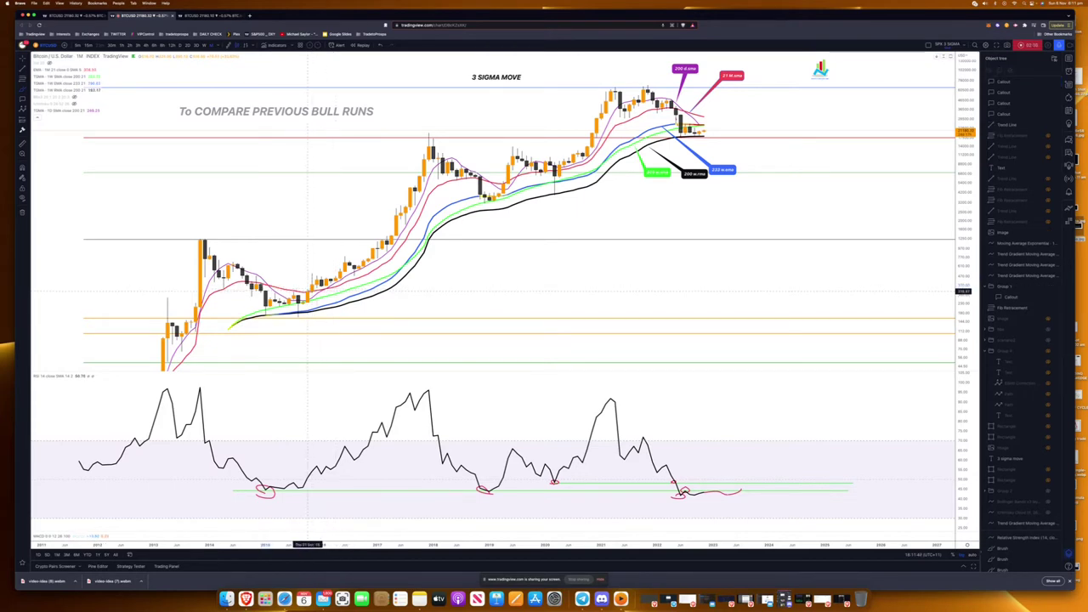
key(ctrl+z)
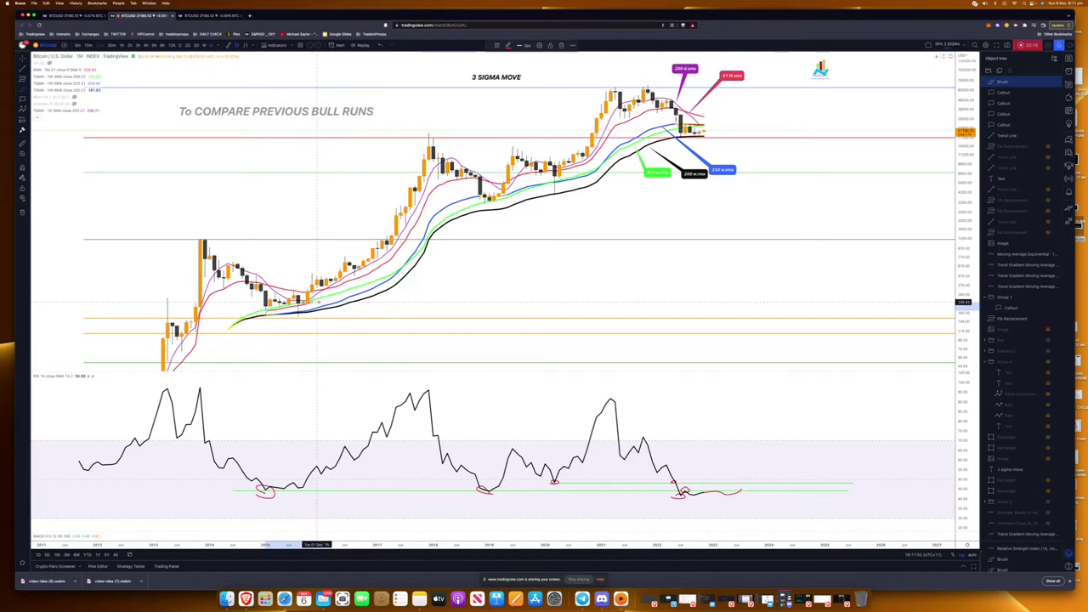
key(Delete)
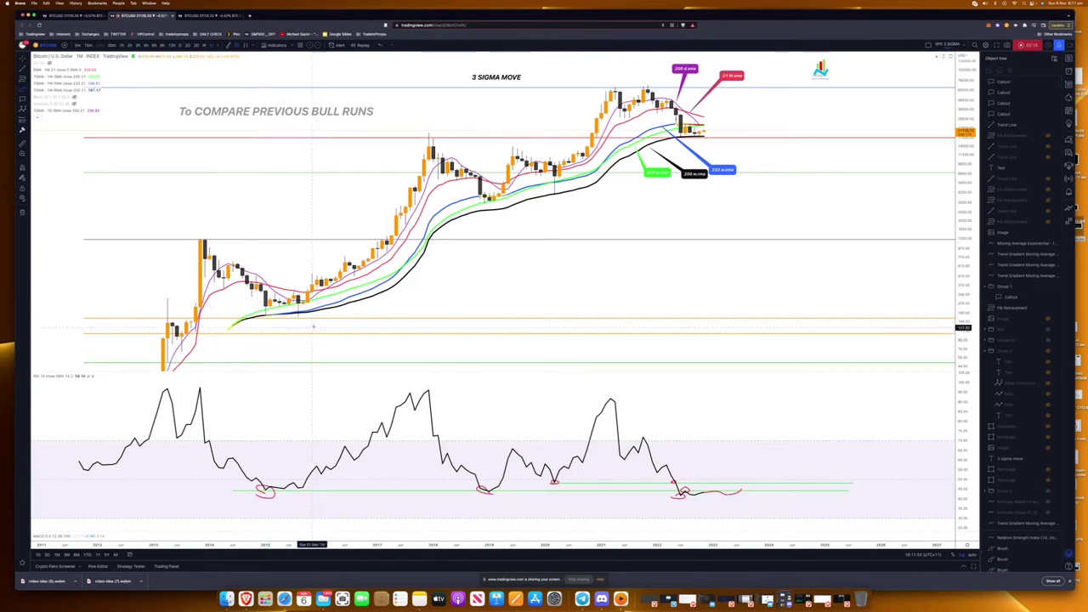
Mark the late-2015 and 2019 recoveries with brush strokes on the price candles and the matching RSI moves.
key(ctrl+z)
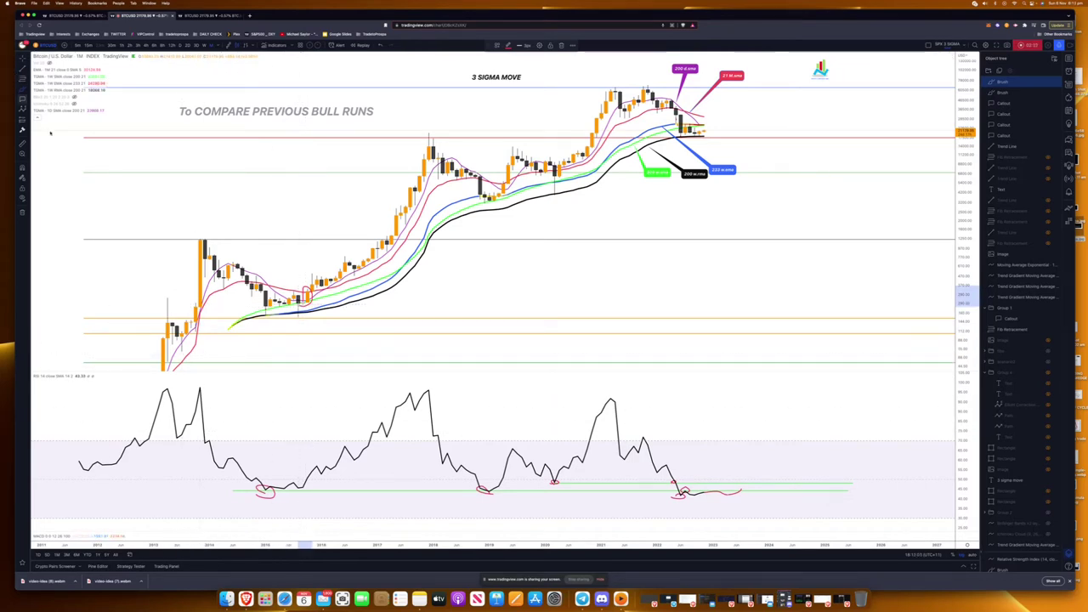
mouse_move(308, 481)
mouse_down()
mouse_move(317, 479)
mouse_move(301, 481)
mouse_up()
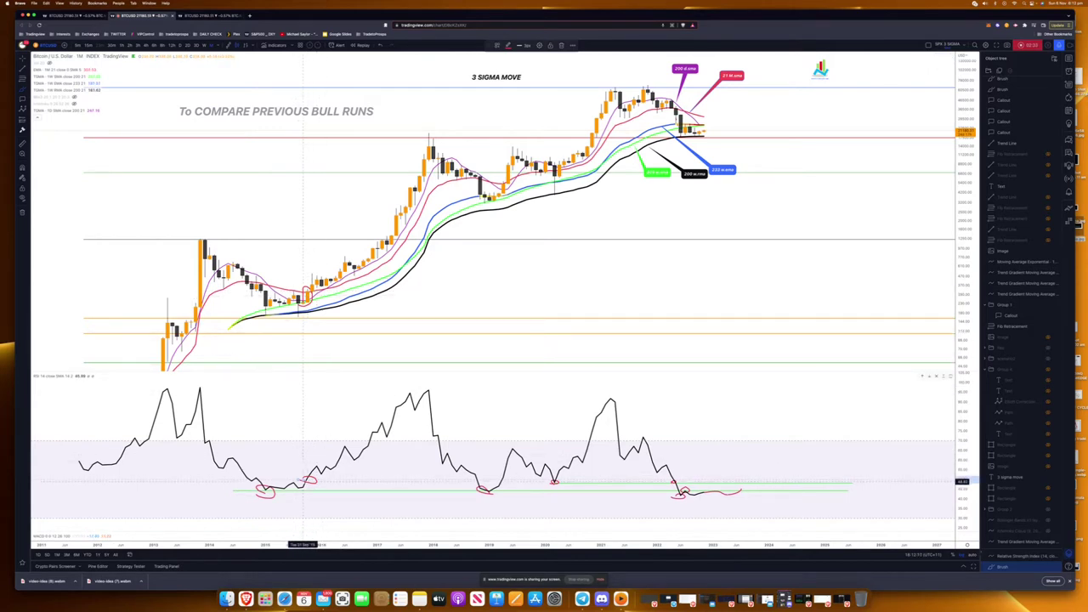
drag(484, 479, 517, 480)
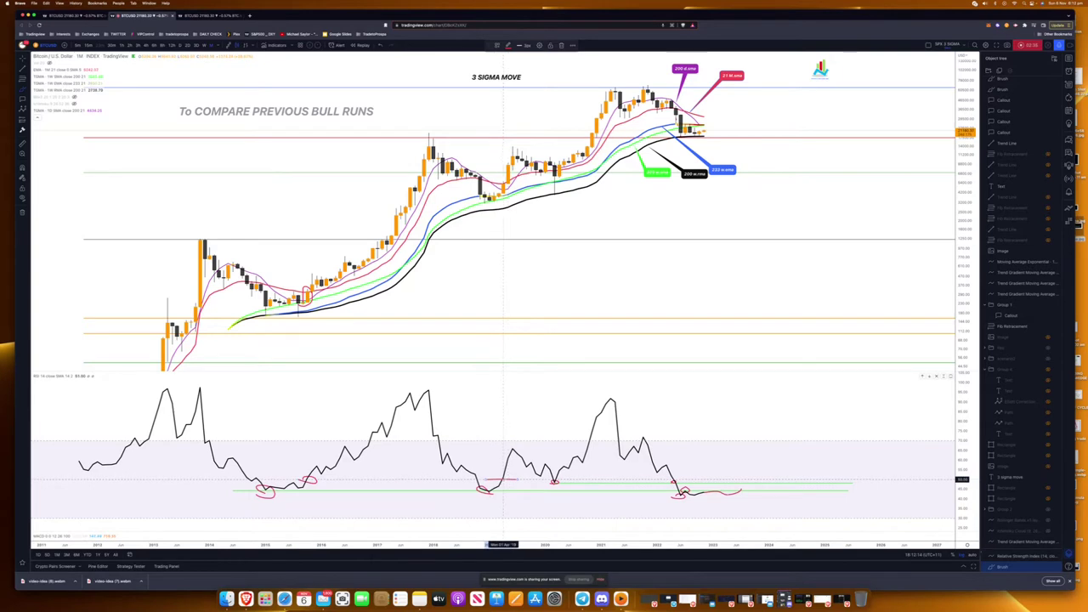
mouse_move(503, 194)
mouse_down()
mouse_move(502, 181)
mouse_move(504, 194)
mouse_move(480, 176)
mouse_up()
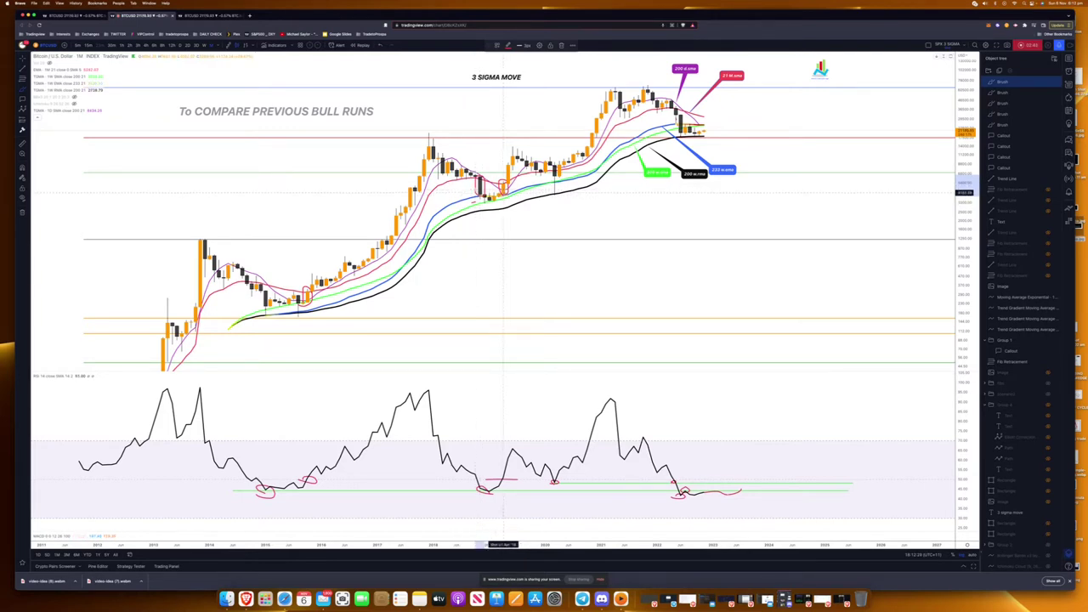
click(503, 479)
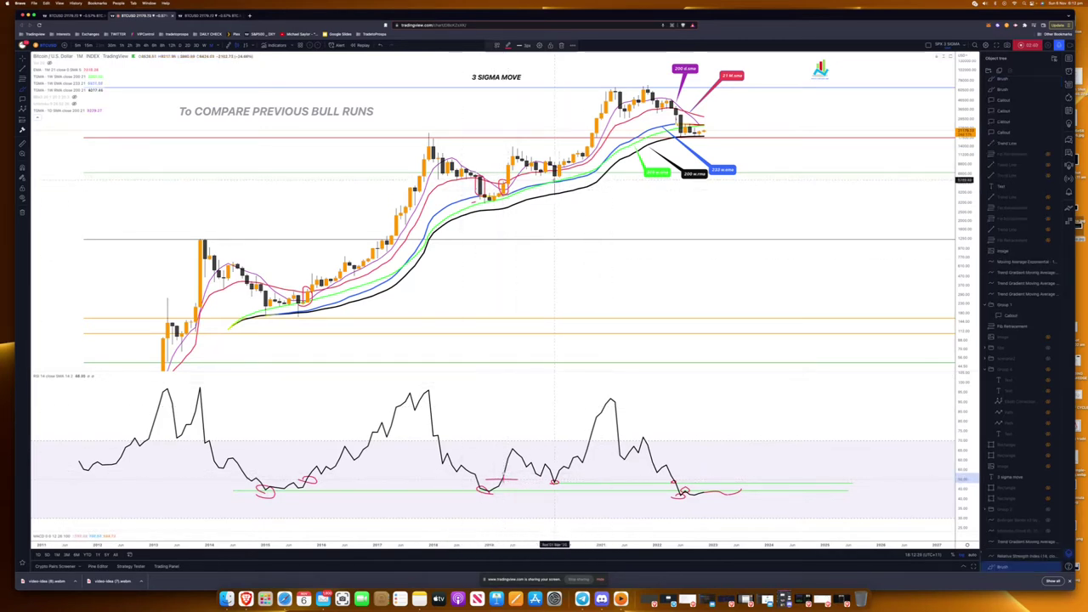
Brush around the March 2020 drop, its wick low and the recovery candles, and circle the late-2015 price low.
click(552, 182)
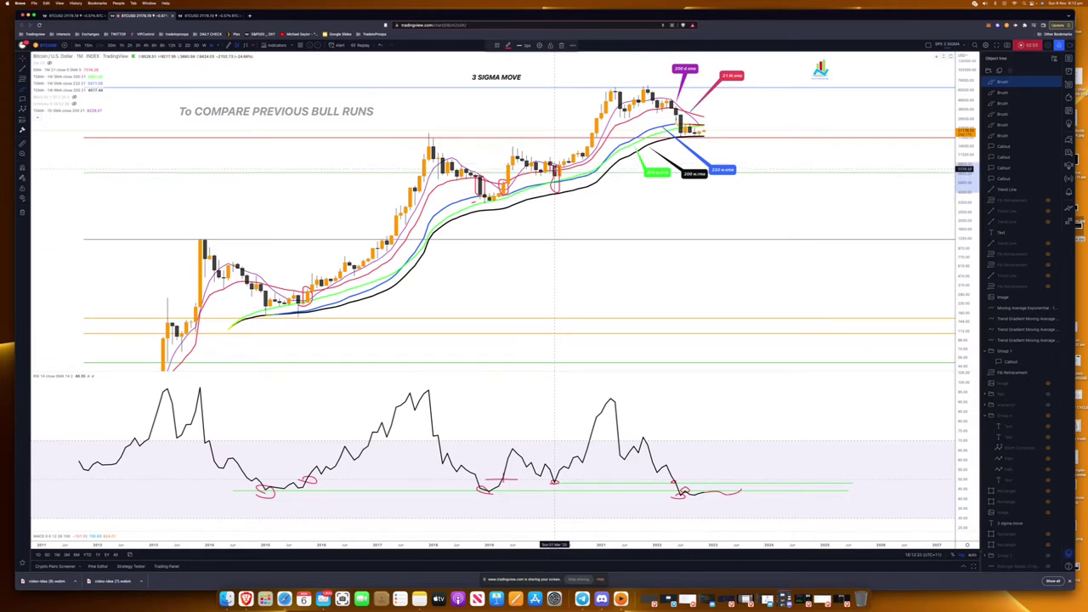
mouse_move(549, 175)
mouse_down()
mouse_move(568, 175)
mouse_move(560, 193)
mouse_up()
mouse_move(297, 307)
mouse_down()
mouse_move(286, 317)
mouse_move(299, 309)
mouse_up()
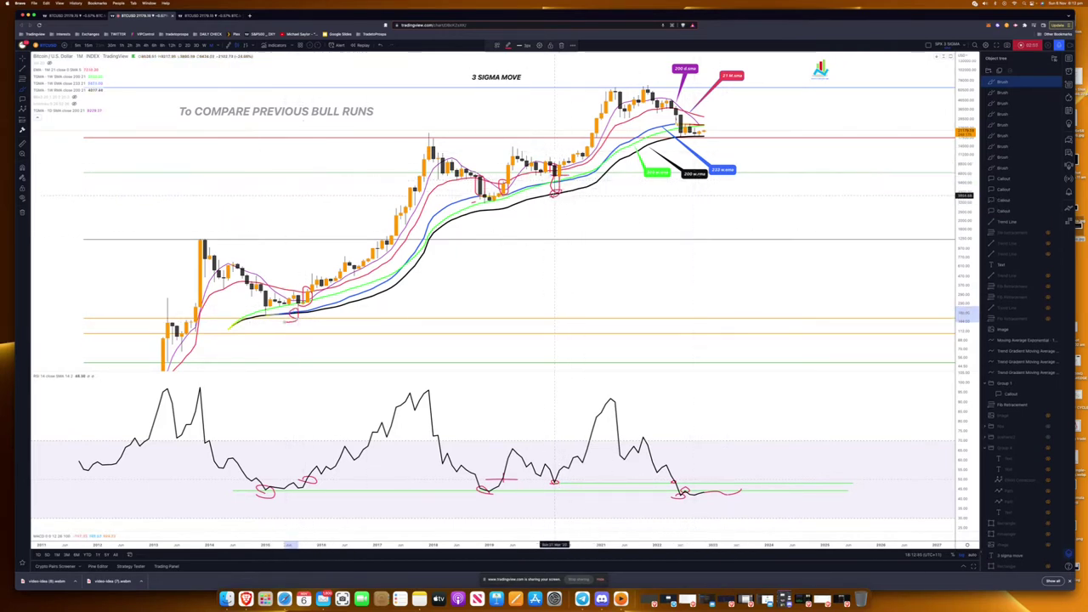
mouse_move(558, 175)
mouse_down()
mouse_move(562, 165)
mouse_move(555, 179)
mouse_up()
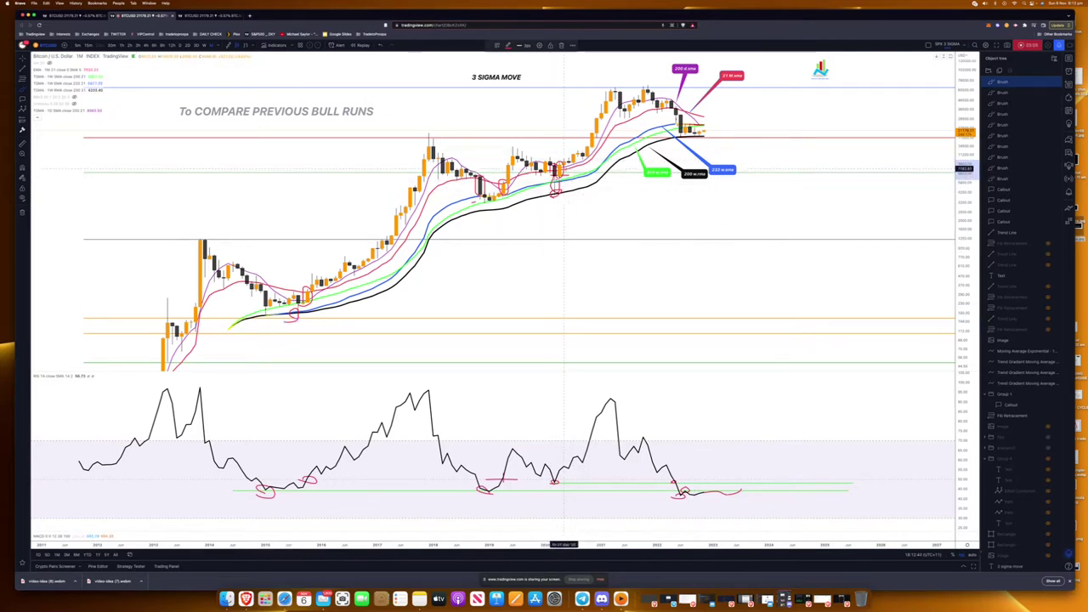
Brush along the 2022 price breakdown and outline the 2015 and 2019 bottoming zones on the price chart.
click(890, 309)
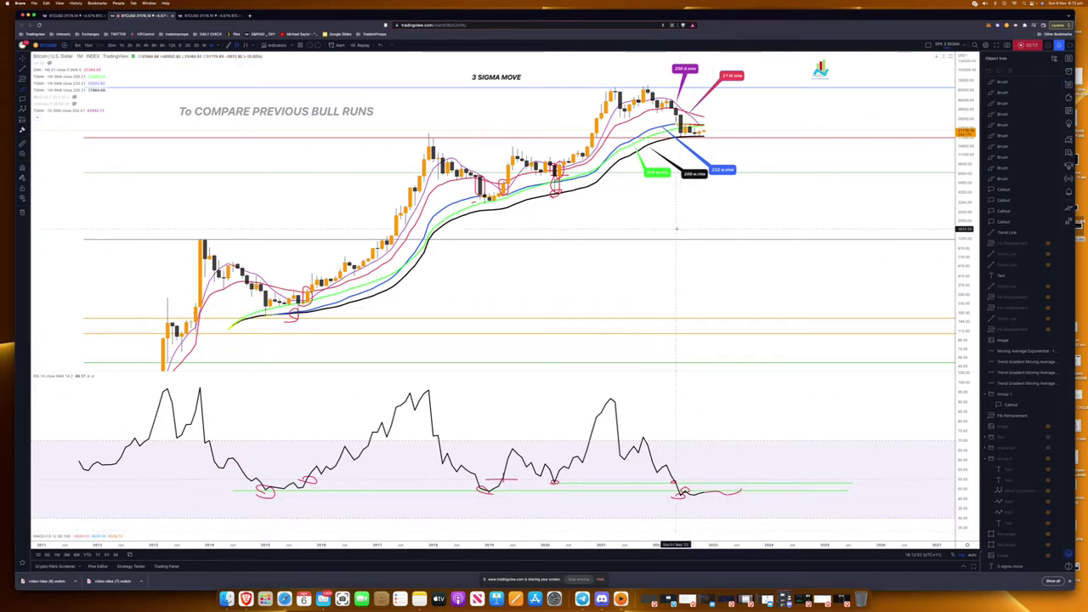
click(679, 143)
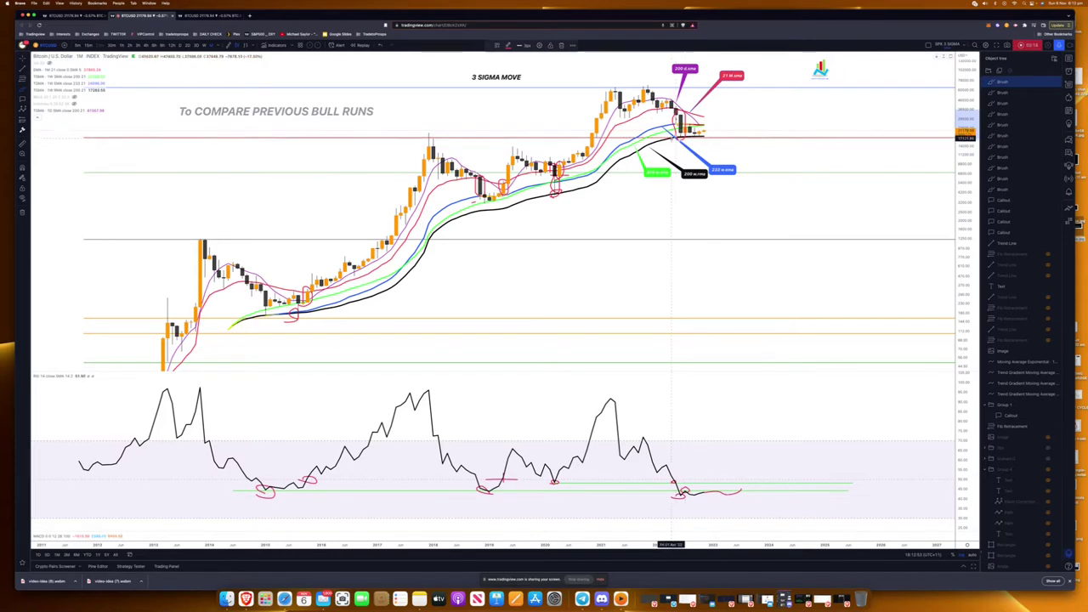
mouse_move(266, 311)
mouse_down()
mouse_move(262, 288)
mouse_move(332, 297)
mouse_move(258, 317)
mouse_up()
mouse_move(468, 200)
mouse_down()
mouse_move(499, 181)
mouse_move(475, 201)
mouse_up()
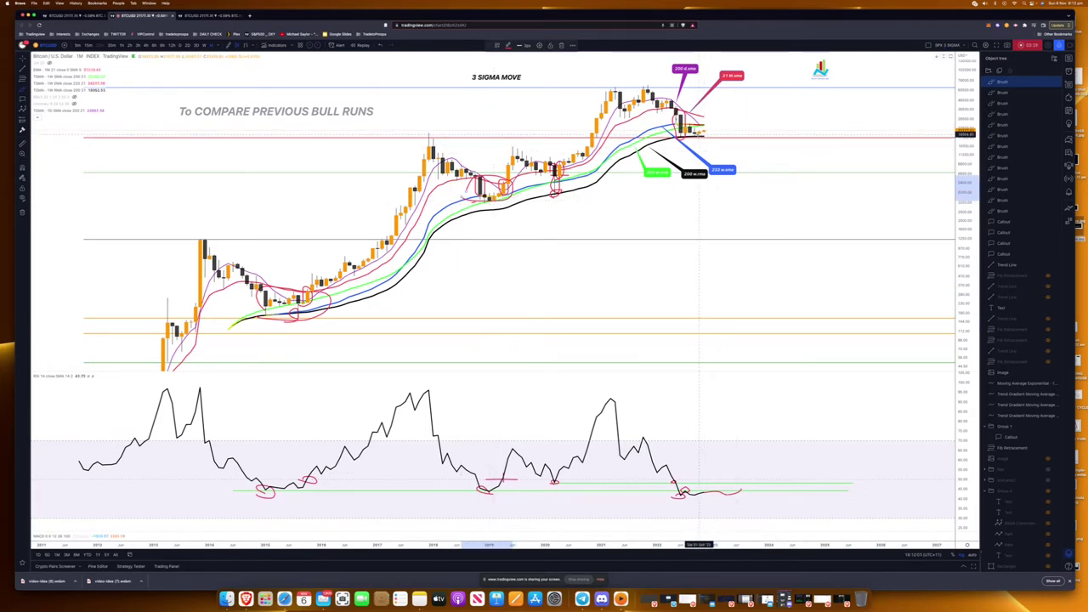
Circle the latest candle and the current RSI reading, and brush the price move up toward the red moving average.
drag(703, 132, 703, 131)
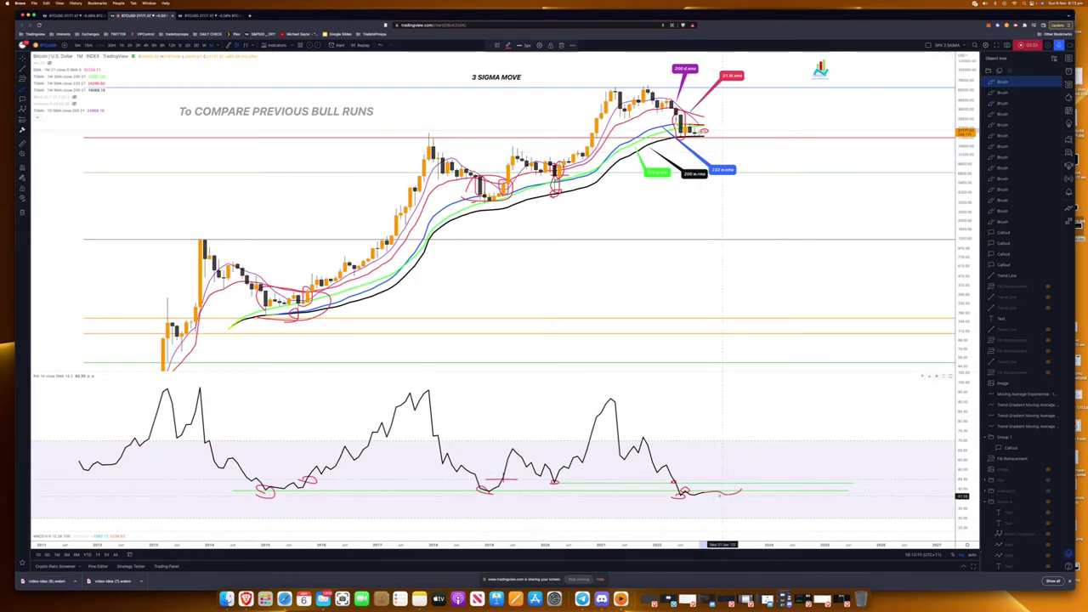
mouse_move(705, 493)
mouse_down()
mouse_move(712, 485)
mouse_move(702, 495)
mouse_up()
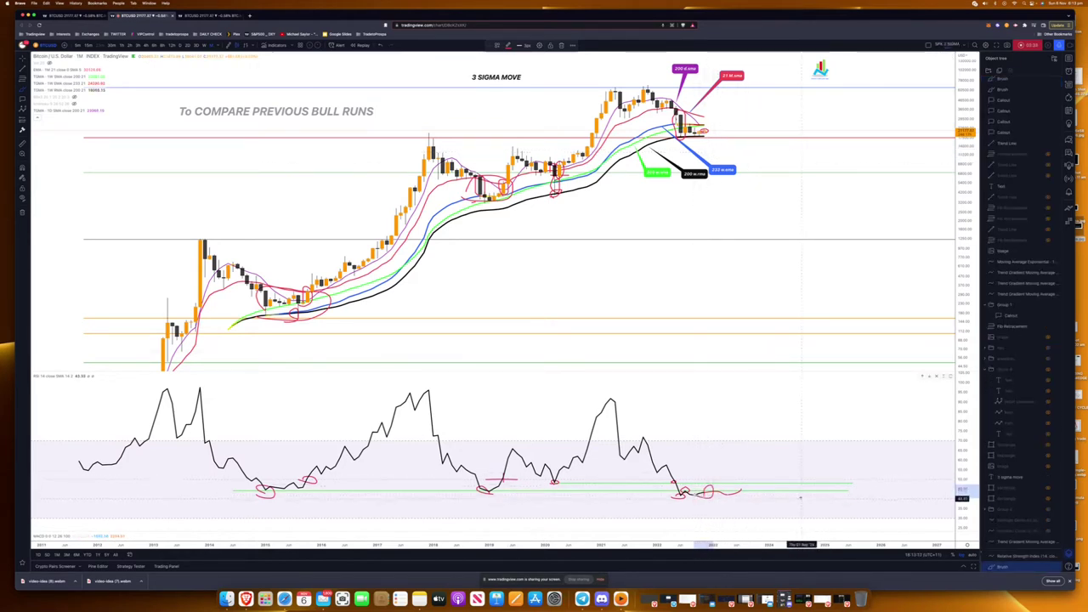
drag(707, 130, 712, 119)
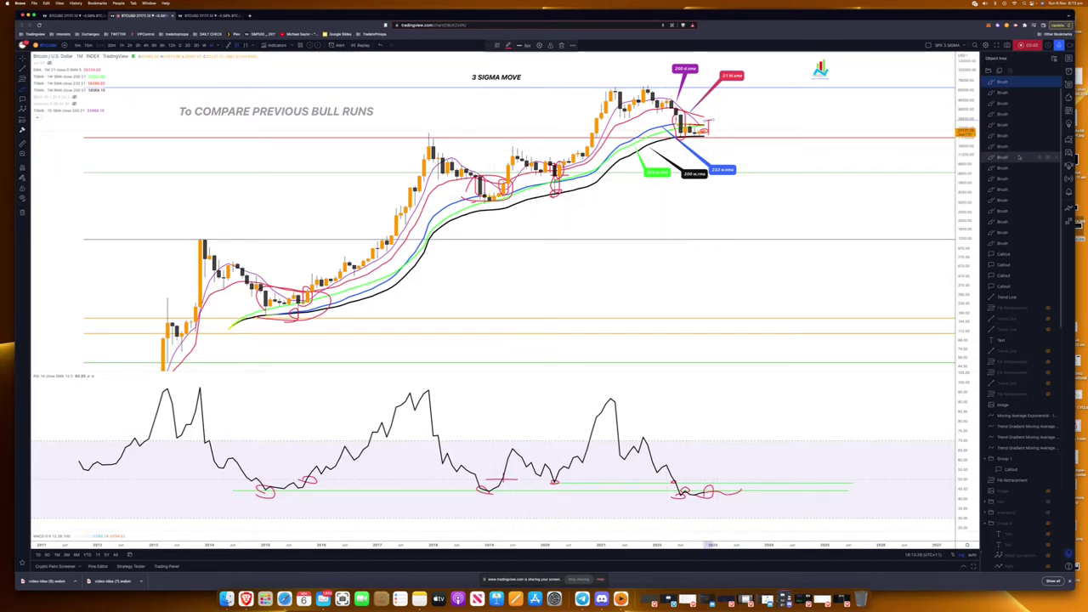
Clear the new set of brush strokes from the price chart, leaving the callouts and RSI markings in place.
shift+click(1008, 242)
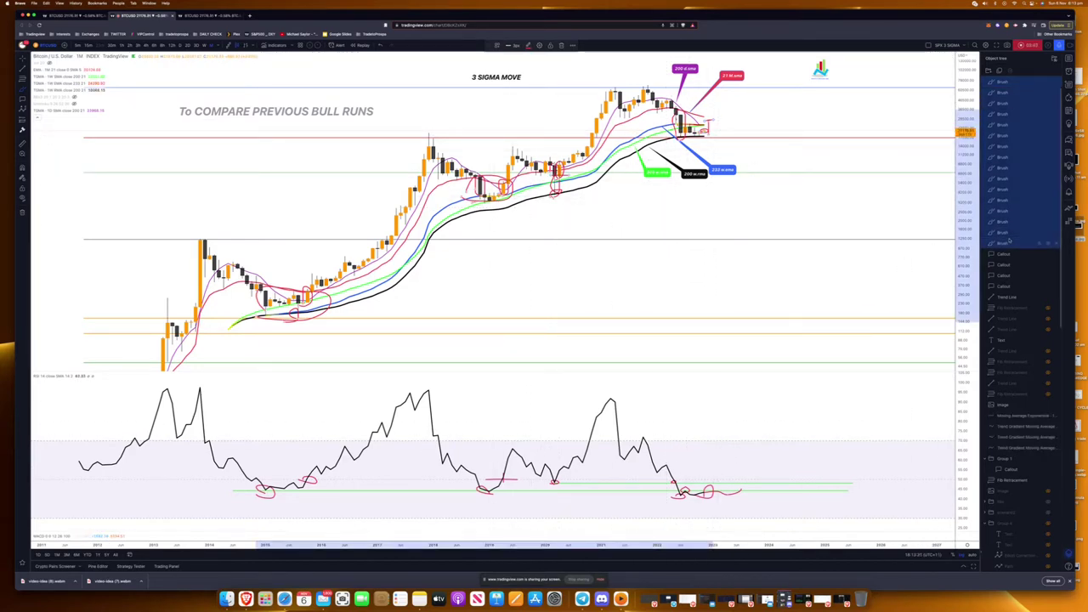
key(Delete)
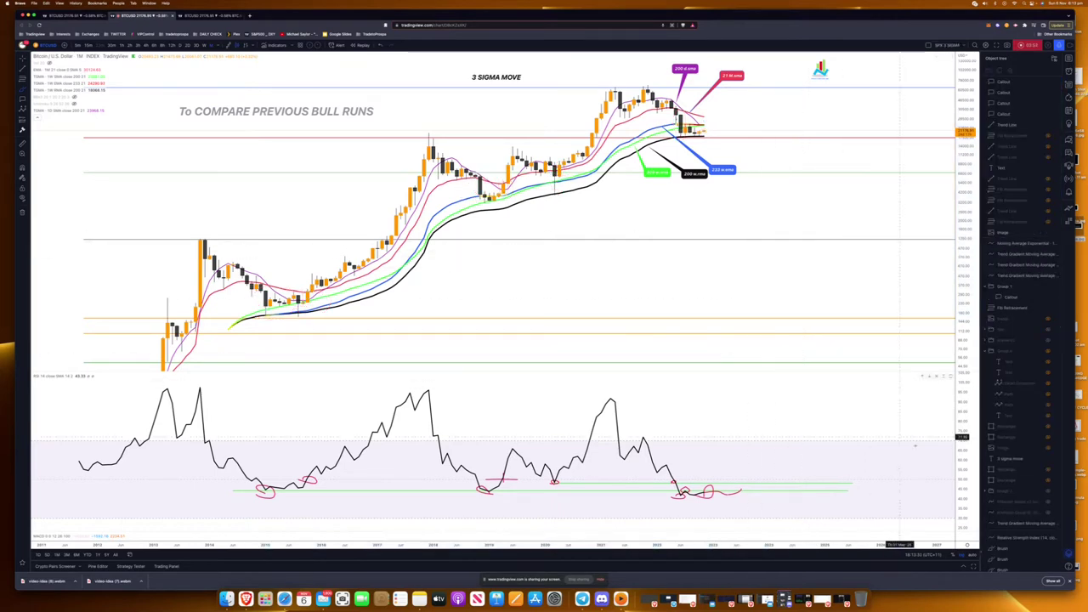
Delete the remaining brush strokes from the RSI and expand the MACD pane below it.
scroll(1007, 502, down, 3)
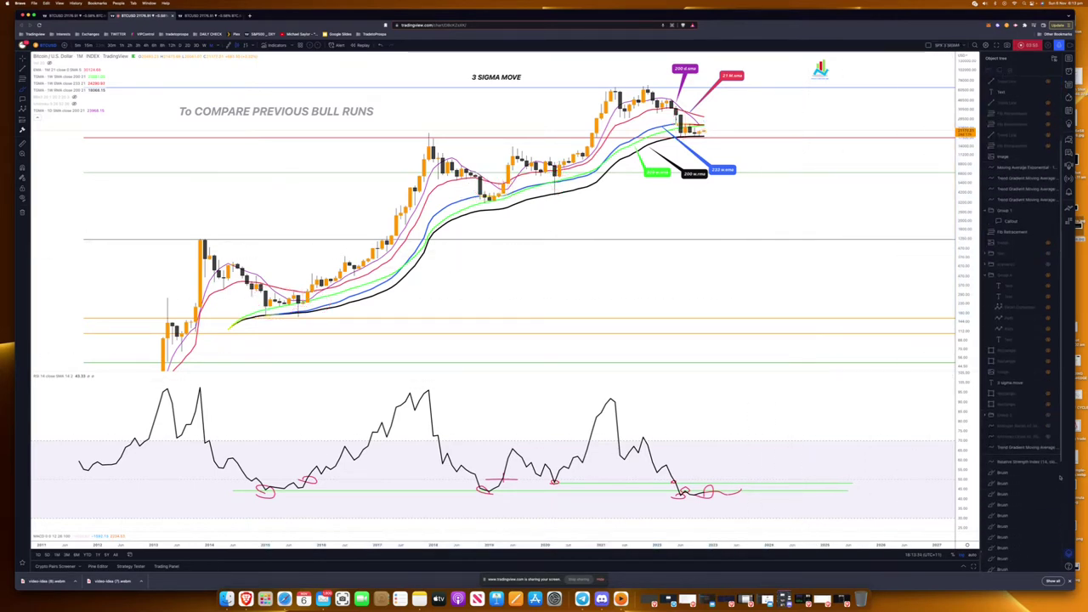
click(1057, 473)
click(1058, 483)
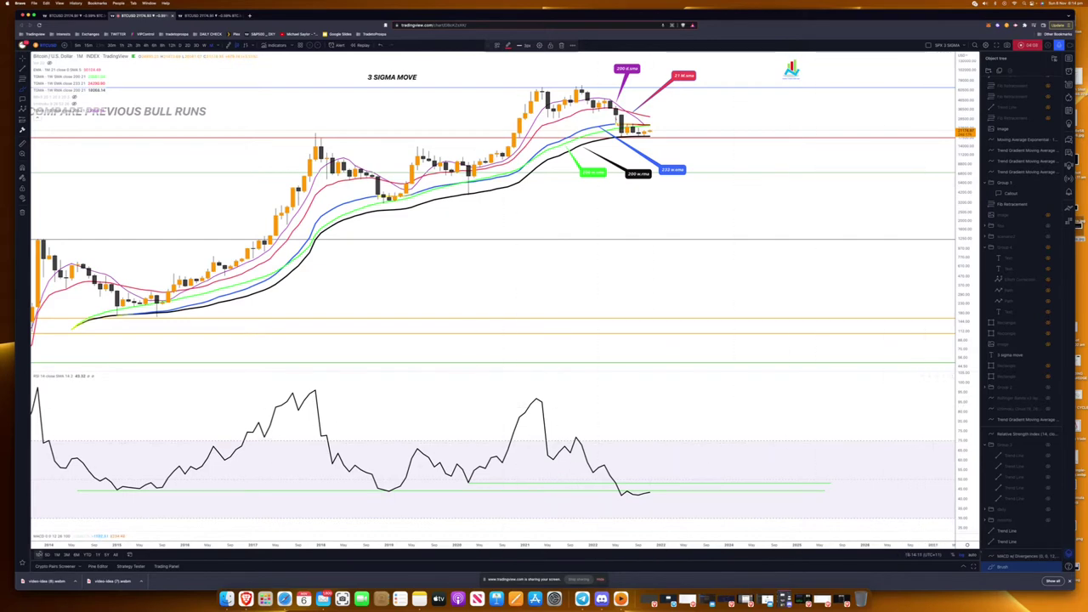
click(942, 536)
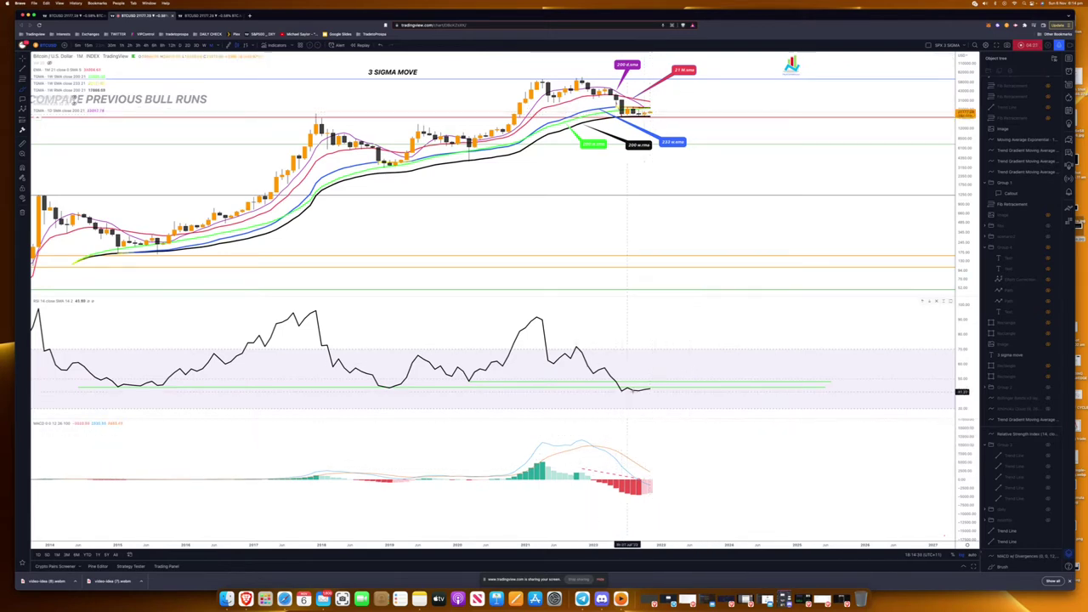
Switch the chart to the 1W timeframe and remove the brush circles around the 2022 RSI low.
mouse_move(615, 387)
mouse_down()
mouse_move(661, 388)
mouse_move(615, 392)
mouse_move(650, 385)
mouse_up()
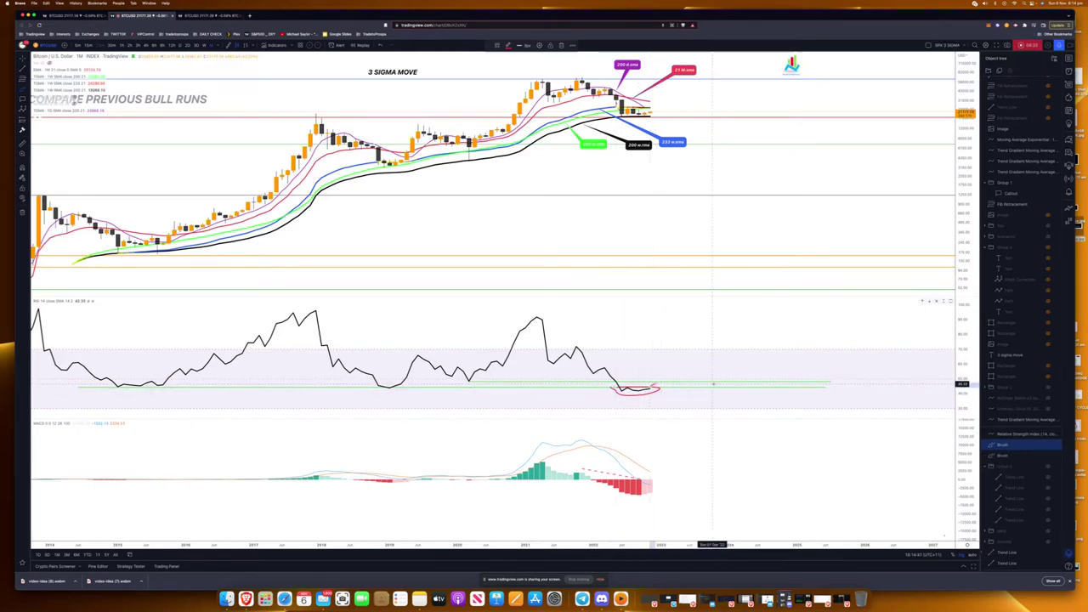
key(Delete)
click(204, 47)
text(1W)
key(Return)
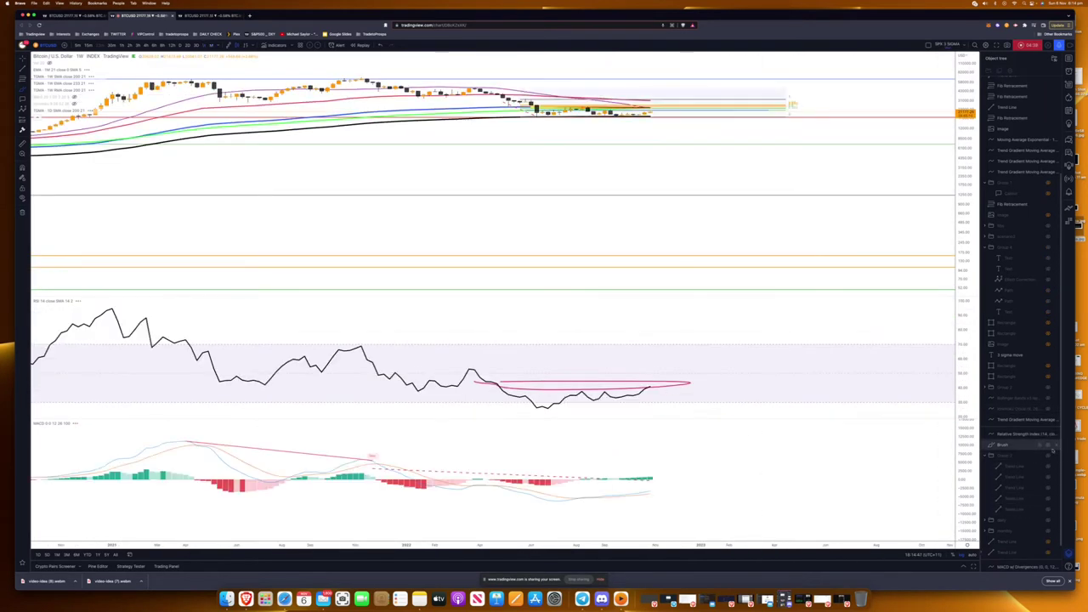
click(1056, 446)
Draw a rising trend line on the weekly RSI from the early-2015 low to early 2017 and color it red.
scroll(765, 189, down, 10)
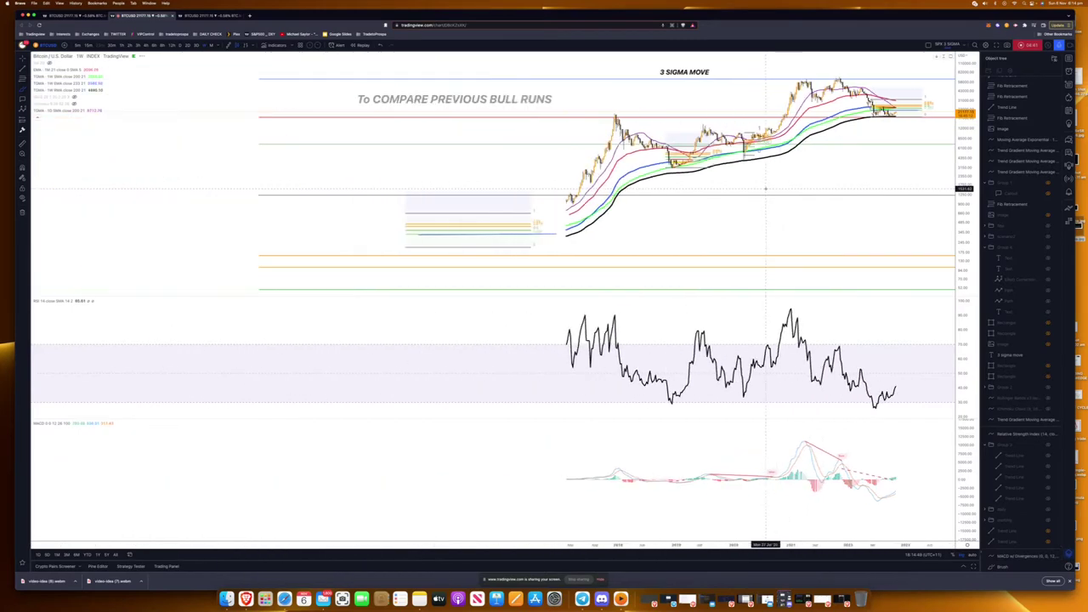
scroll(764, 188, up, 1)
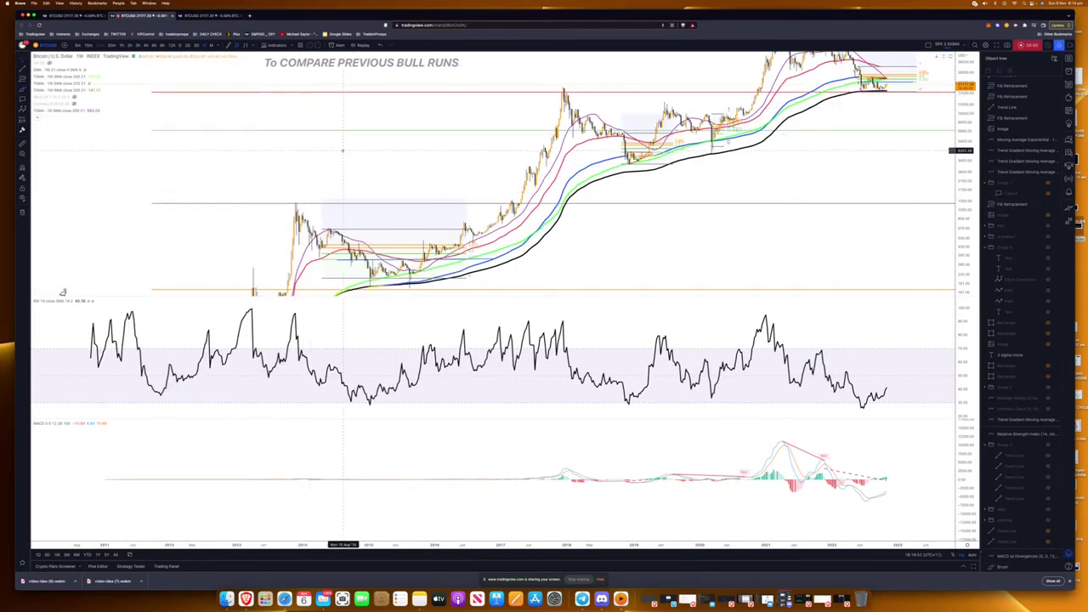
scroll(442, 153, right, 5)
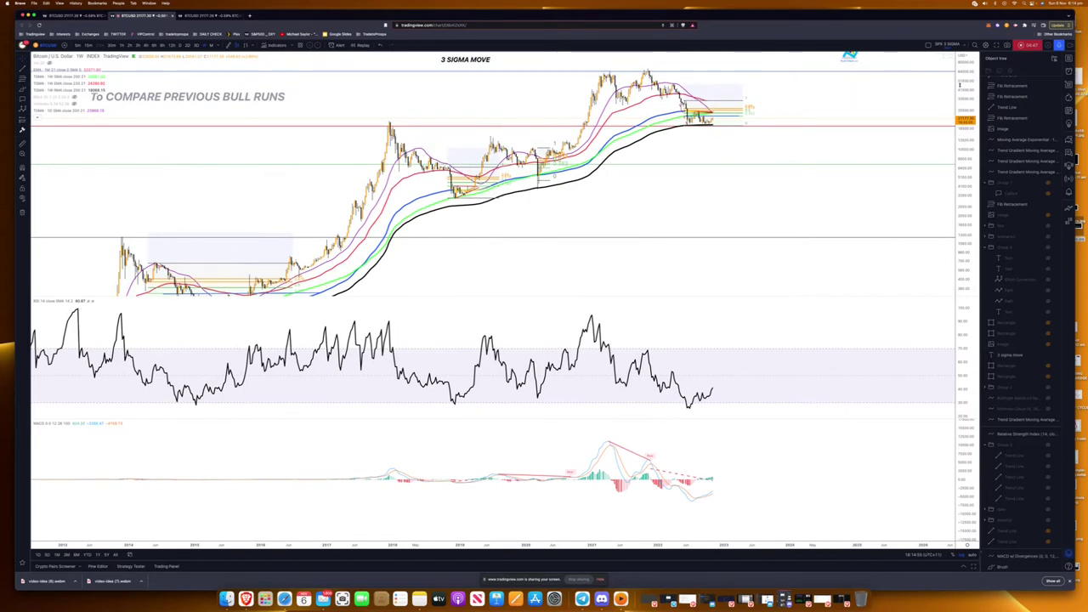
drag(964, 85, 964, 162)
scroll(345, 294, down, 2)
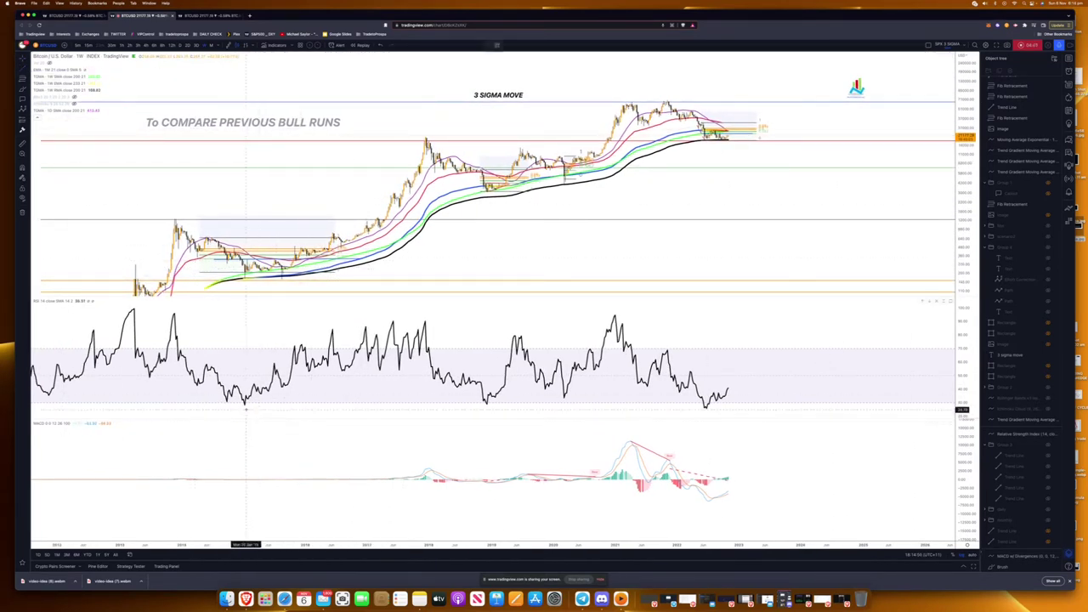
mouse_move(244, 403)
mouse_down()
mouse_move(387, 352)
mouse_move(372, 349)
mouse_up()
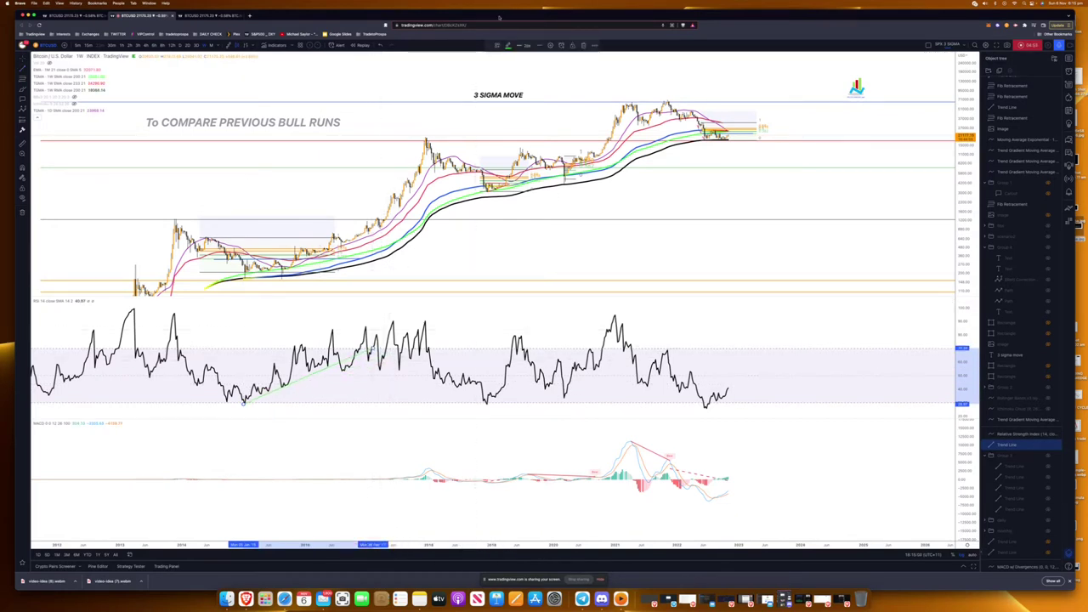
click(508, 45)
click(508, 64)
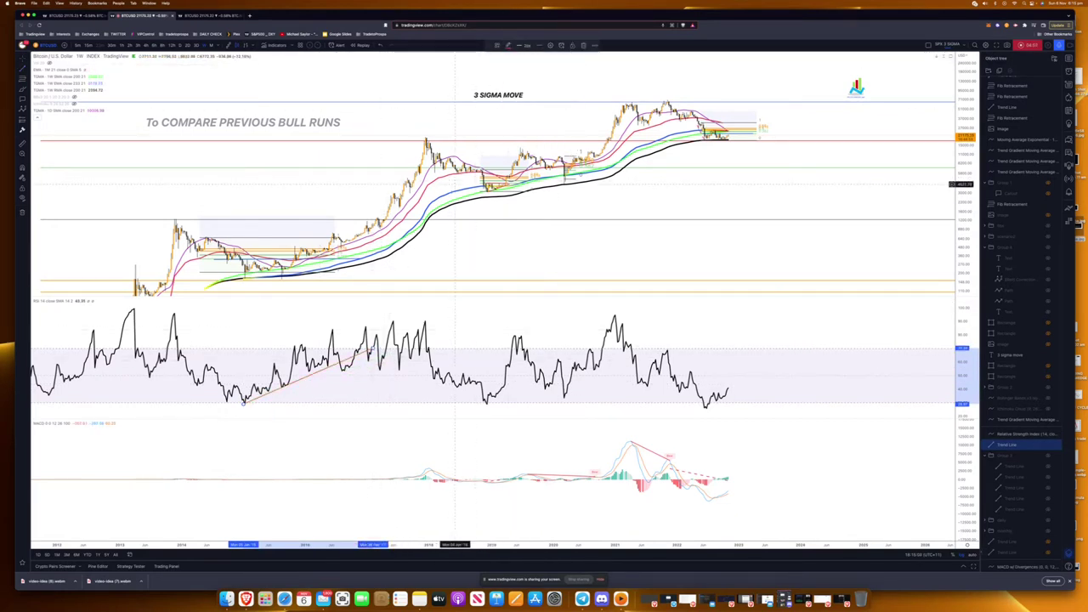
Draw rising RSI trend lines from the December 2018 low to mid-2019 and from the mid-2022 low past the latest reading.
click(23, 69)
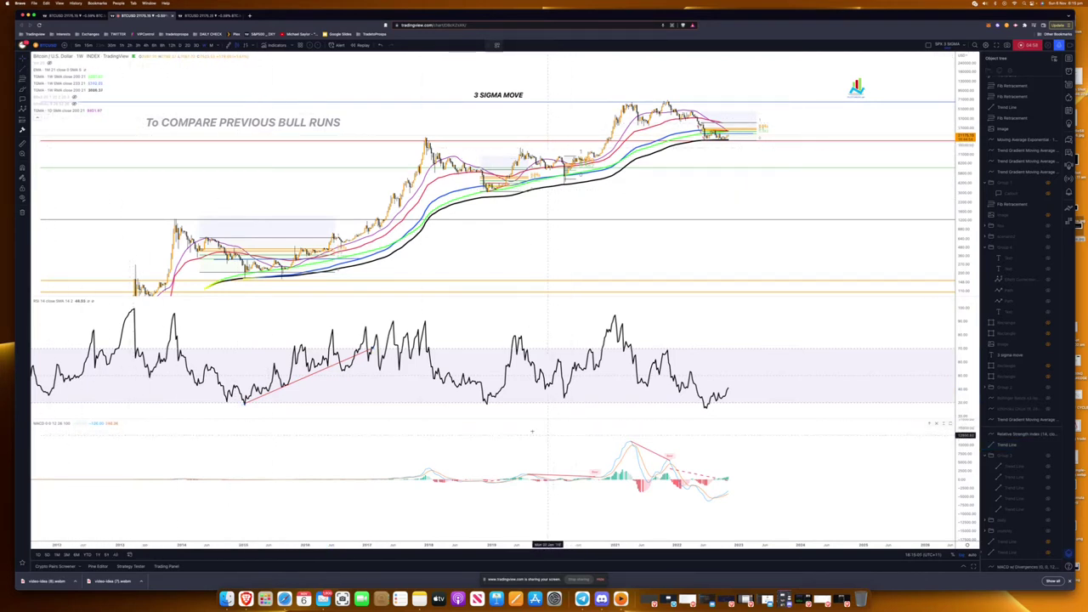
click(486, 401)
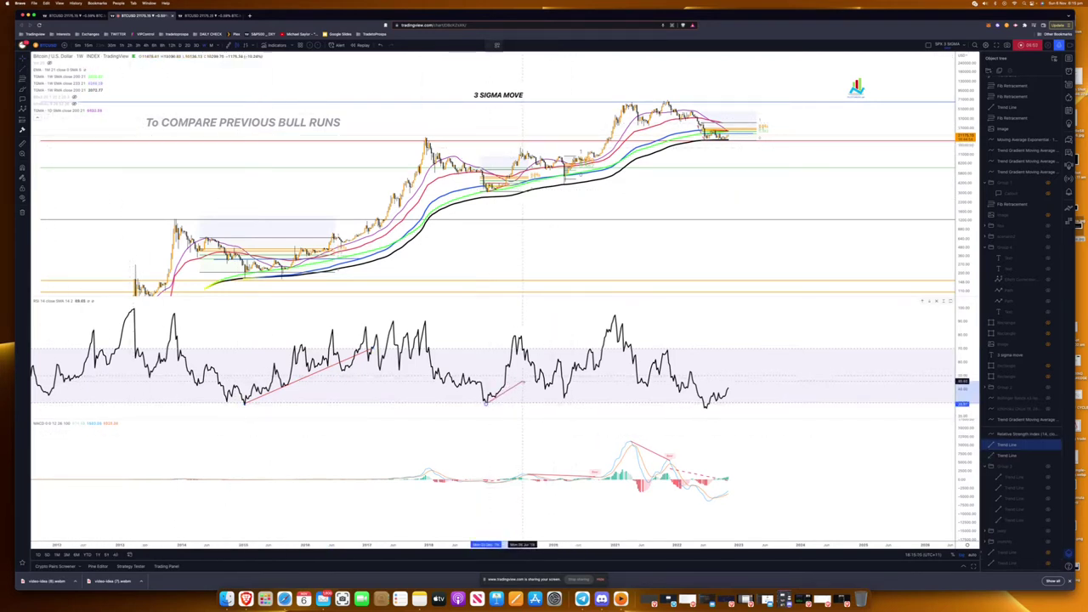
click(520, 374)
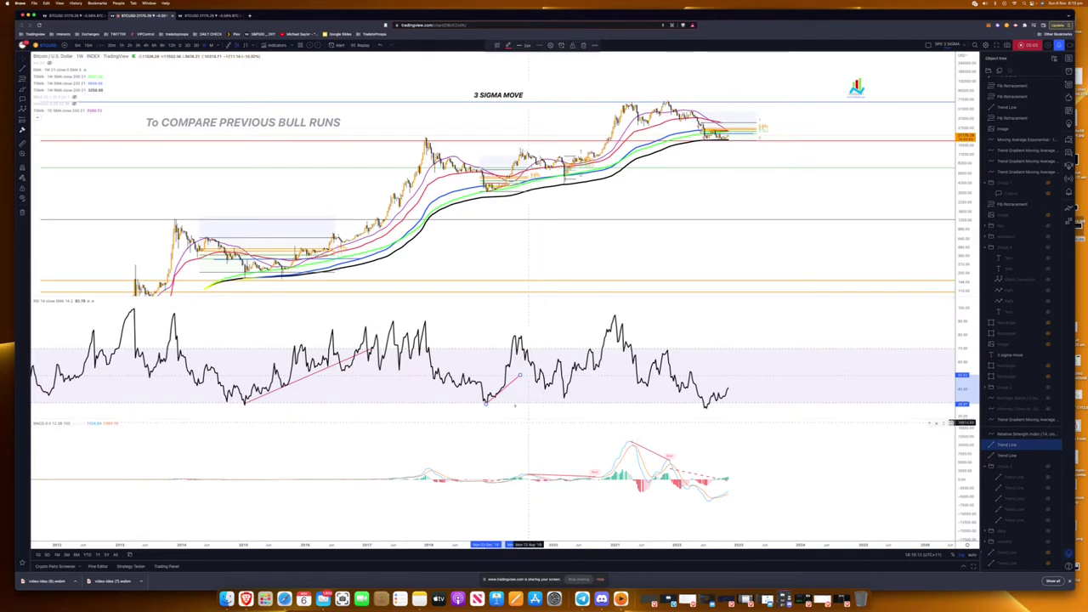
click(23, 69)
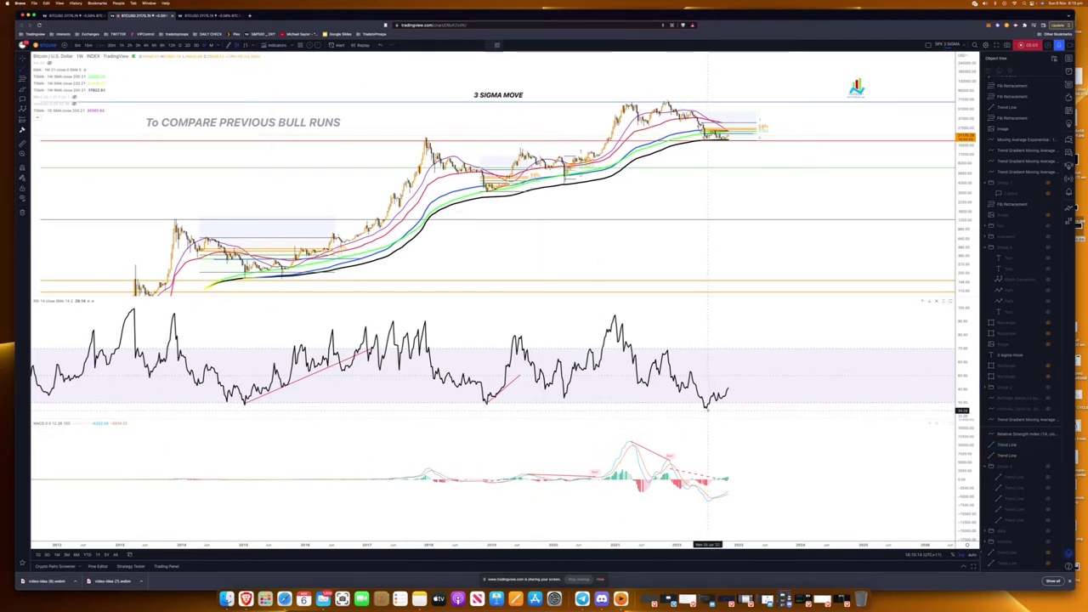
click(706, 407)
click(746, 385)
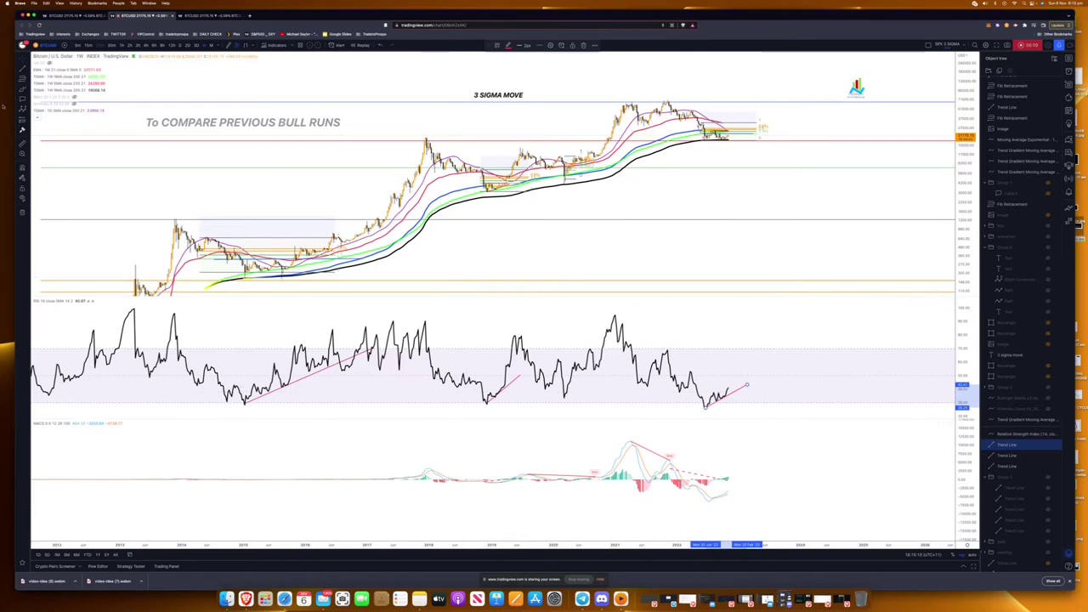
Brush two short horizontal marks across the 2015 RSI highs above the first trend line.
click(93, 171)
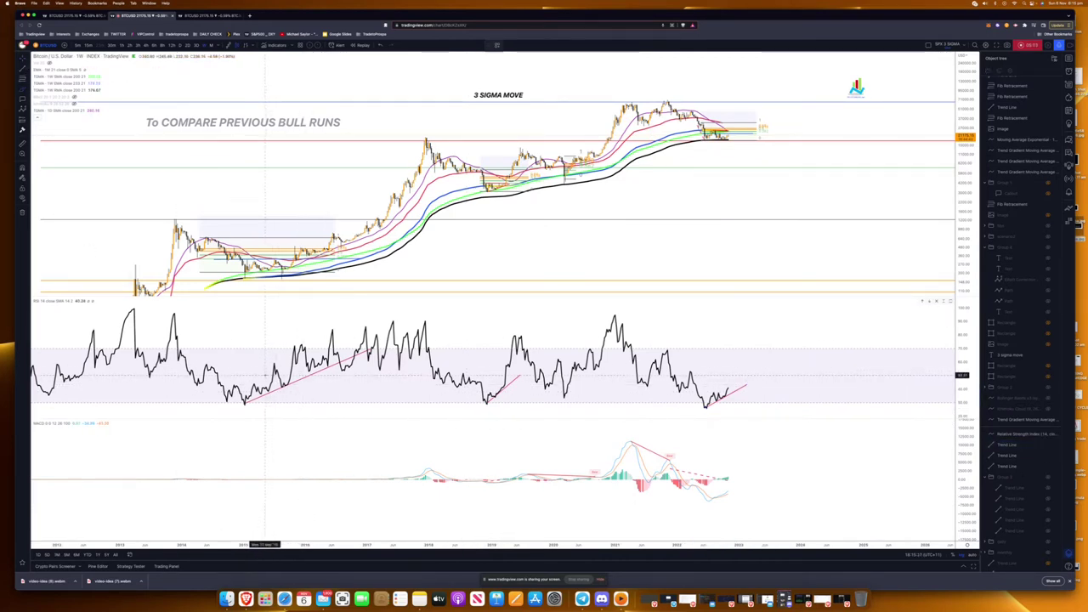
drag(265, 375, 287, 377)
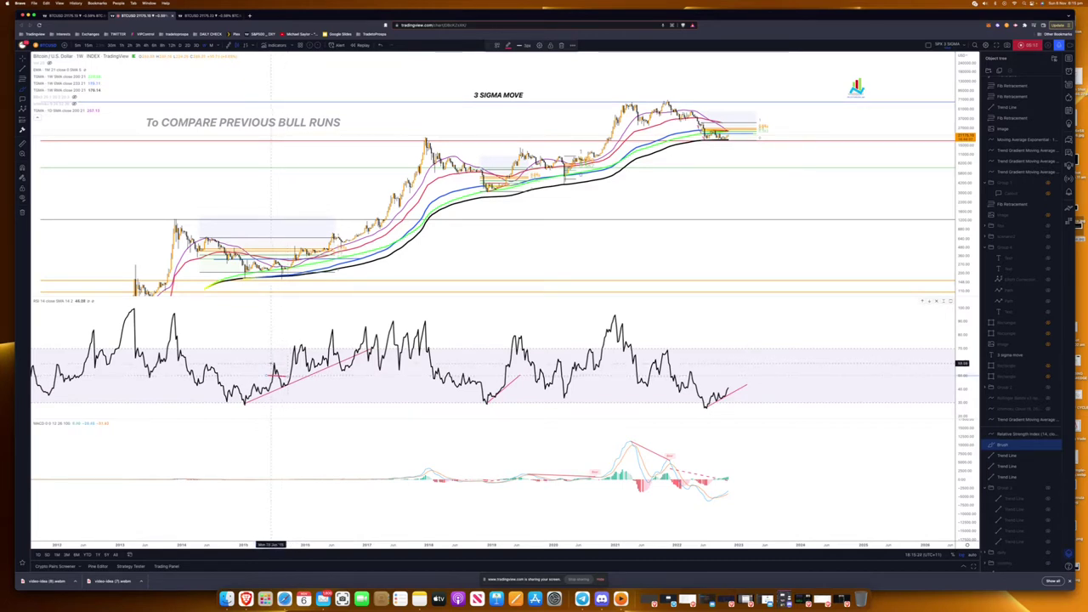
drag(267, 363, 307, 363)
Circle the mid-2016 price dip and brush along the 2014 decline and the 2015 base on the price chart.
mouse_move(336, 257)
mouse_down()
mouse_move(354, 253)
mouse_move(332, 259)
mouse_up()
mouse_move(203, 238)
mouse_down()
mouse_move(224, 237)
mouse_move(254, 273)
mouse_up()
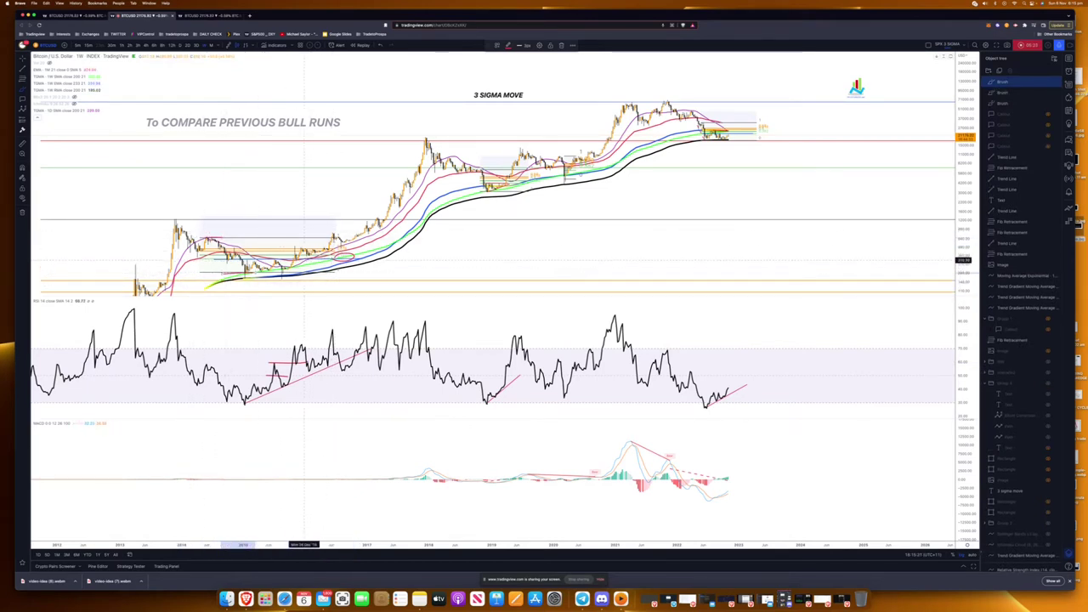
mouse_move(245, 272)
mouse_down()
mouse_move(275, 261)
mouse_move(289, 271)
mouse_up()
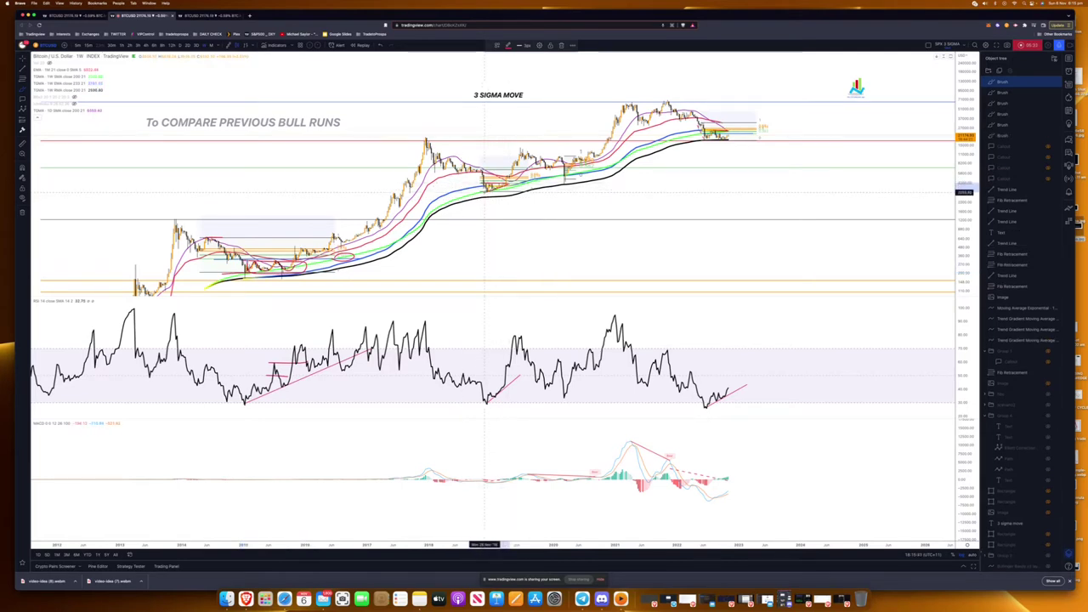
key(Delete)
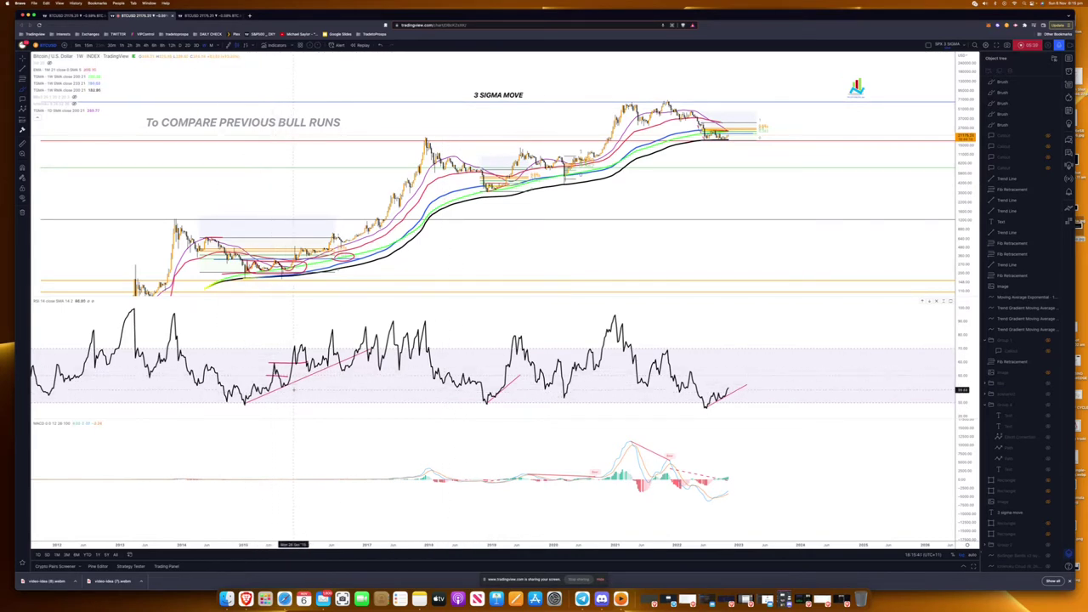
Circle the 2015 RSI pullback onto the trend line and number the 2018 to 2019 RSI swing points 1, 2 and 3.
drag(279, 387, 293, 385)
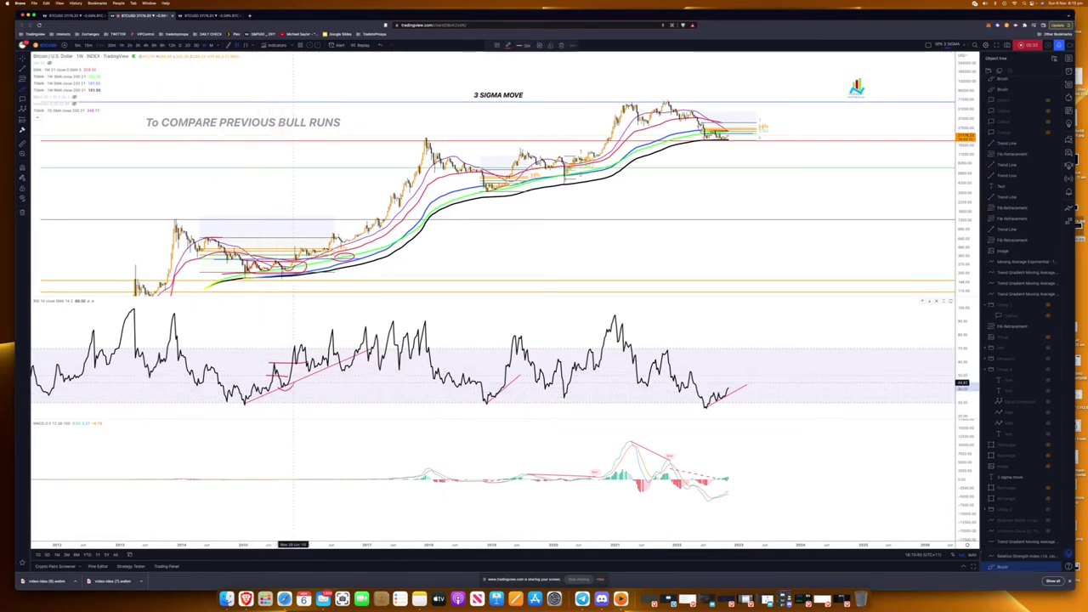
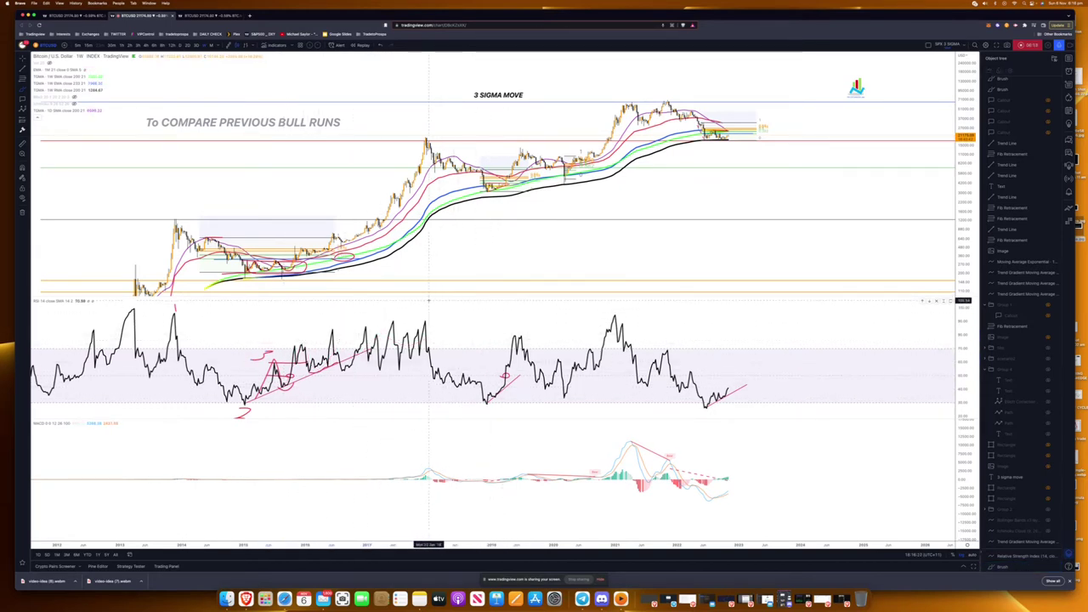
drag(426, 303, 427, 311)
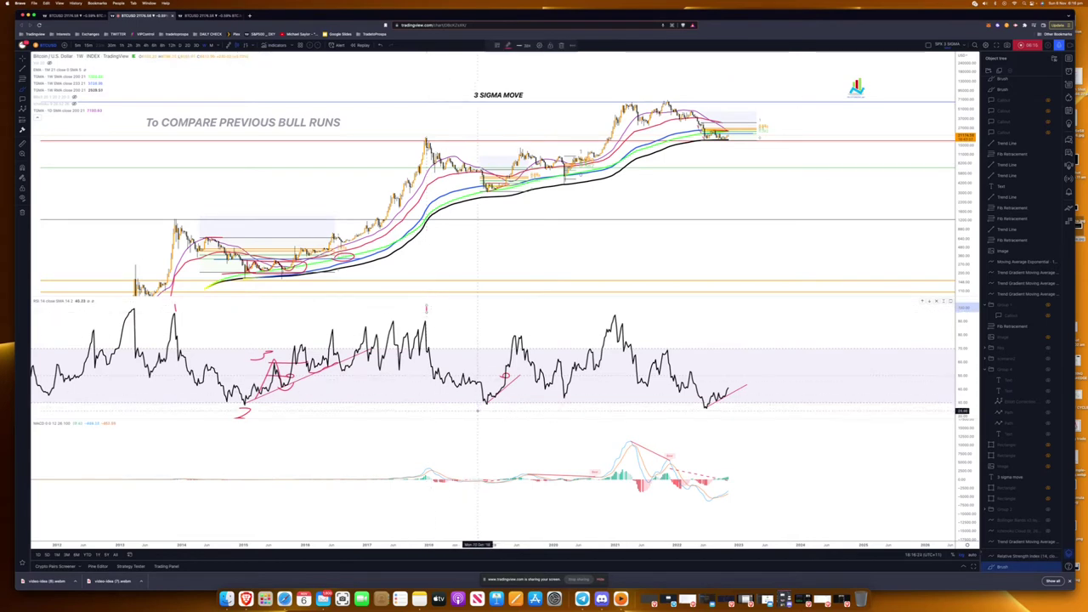
drag(507, 330, 515, 320)
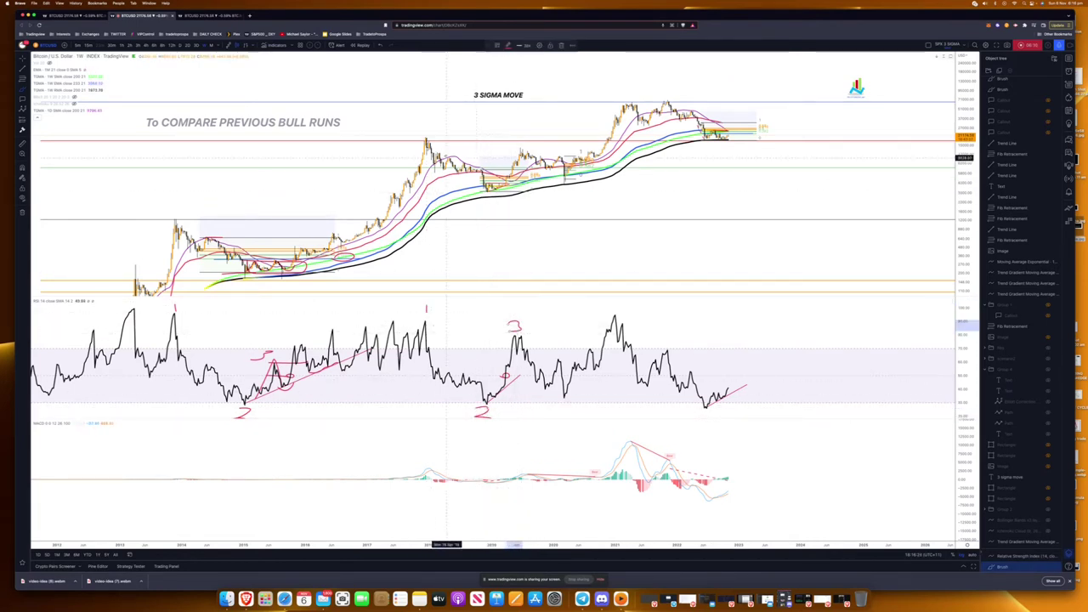
Number the 2018 to 2019 price swings 1, 2 and 3, and trace the decline into March 2020 on price and RSI.
drag(424, 126, 424, 131)
drag(486, 195, 499, 207)
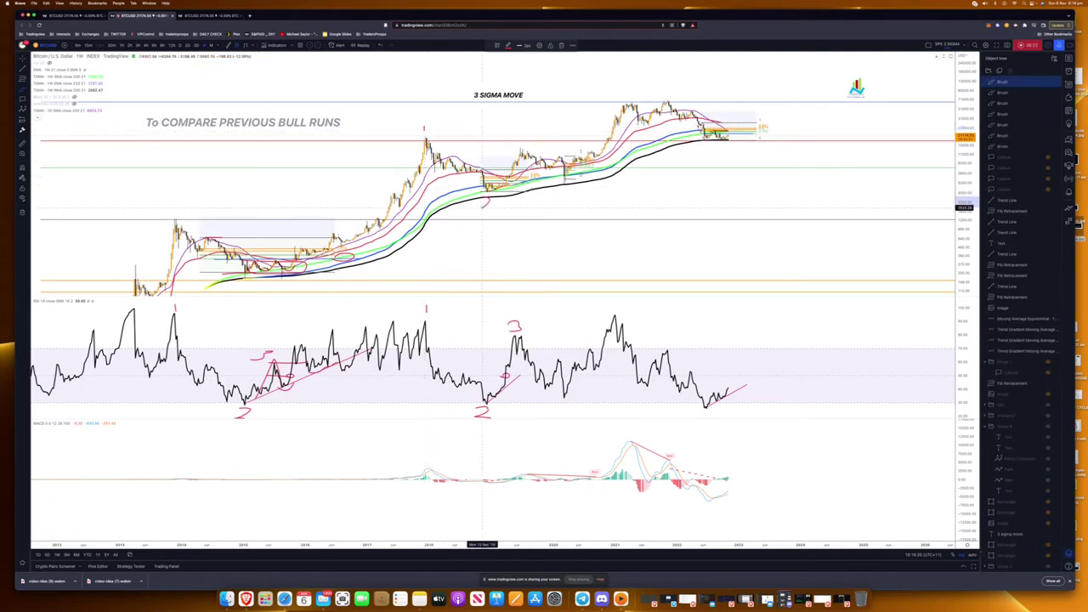
drag(511, 140, 577, 186)
mouse_move(521, 337)
mouse_down()
mouse_move(543, 389)
mouse_move(557, 359)
mouse_move(573, 397)
mouse_up()
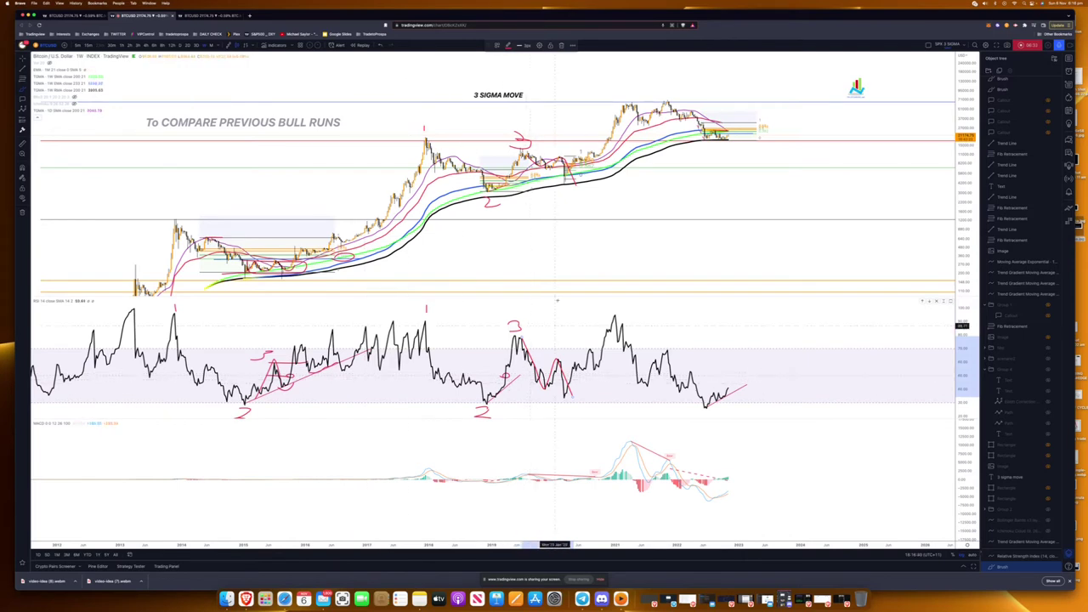
Brush large loops around the 2018 to 2020 and the 2014 to 2016 price structures.
mouse_move(565, 136)
mouse_down()
mouse_move(378, 149)
mouse_move(585, 138)
mouse_up()
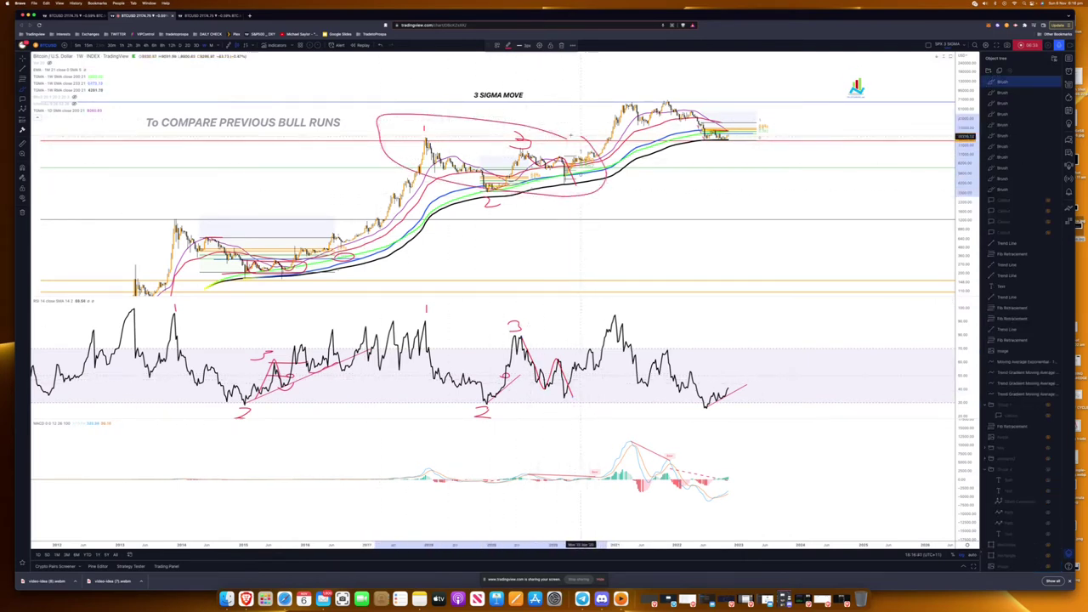
mouse_move(351, 243)
mouse_down()
mouse_move(299, 230)
mouse_move(174, 238)
mouse_up()
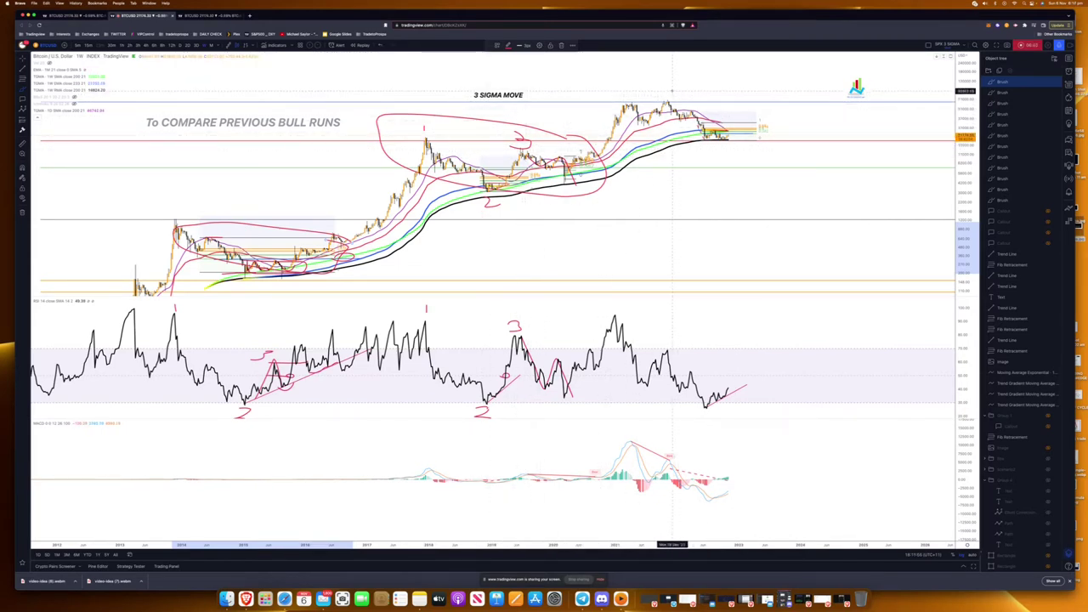
Label the 2021 price peak 1, the 2022 low 2 and the next swing 3, and brush a projected dip and rally.
drag(668, 89, 668, 100)
drag(716, 151, 731, 158)
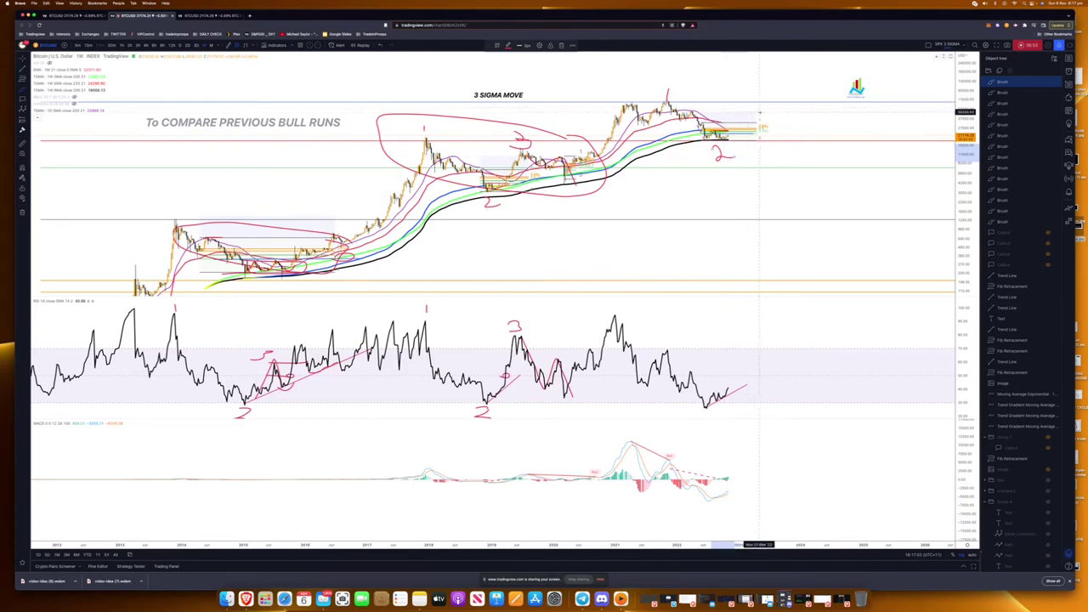
mouse_move(748, 113)
mouse_down()
mouse_move(751, 128)
mouse_move(806, 150)
mouse_move(855, 95)
mouse_up()
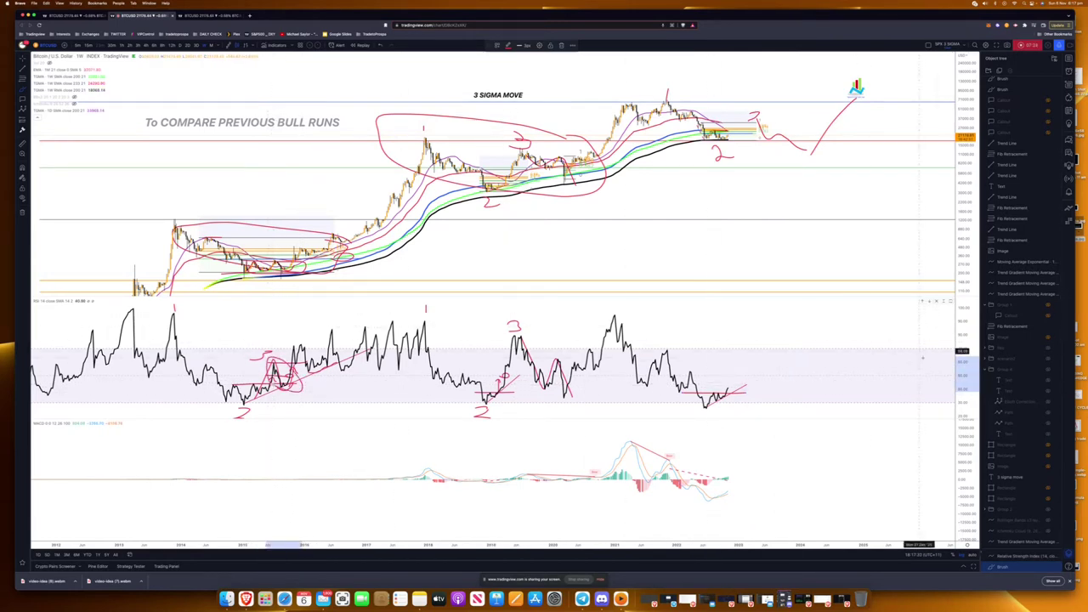
Clear the brushed numbers, loops and projection while keeping the RSI trend lines, and mark the 2022 MACD low.
scroll(1011, 170, up, 5)
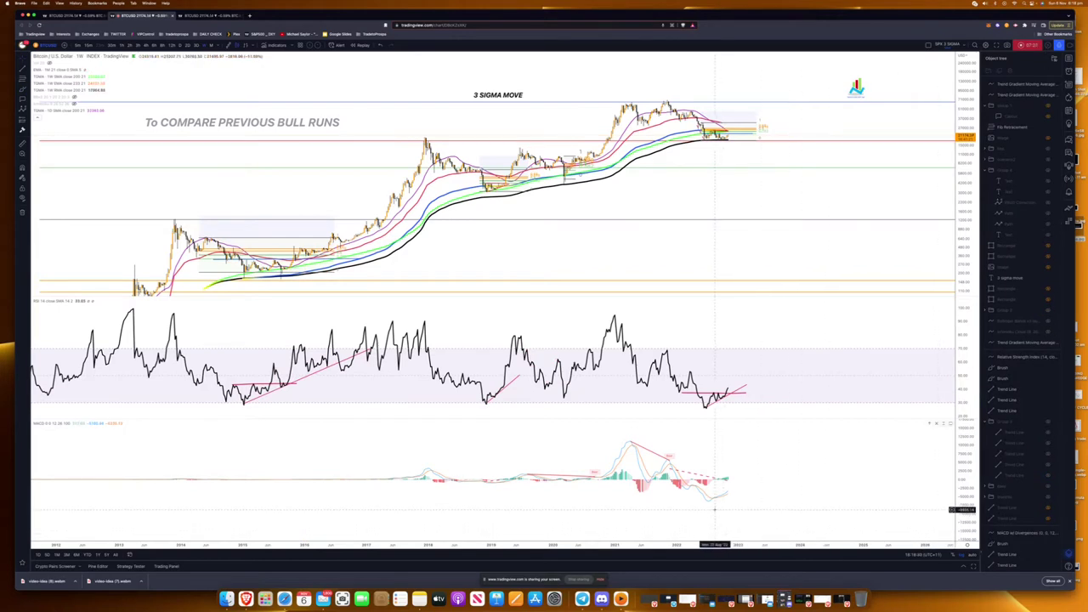
drag(710, 510, 704, 496)
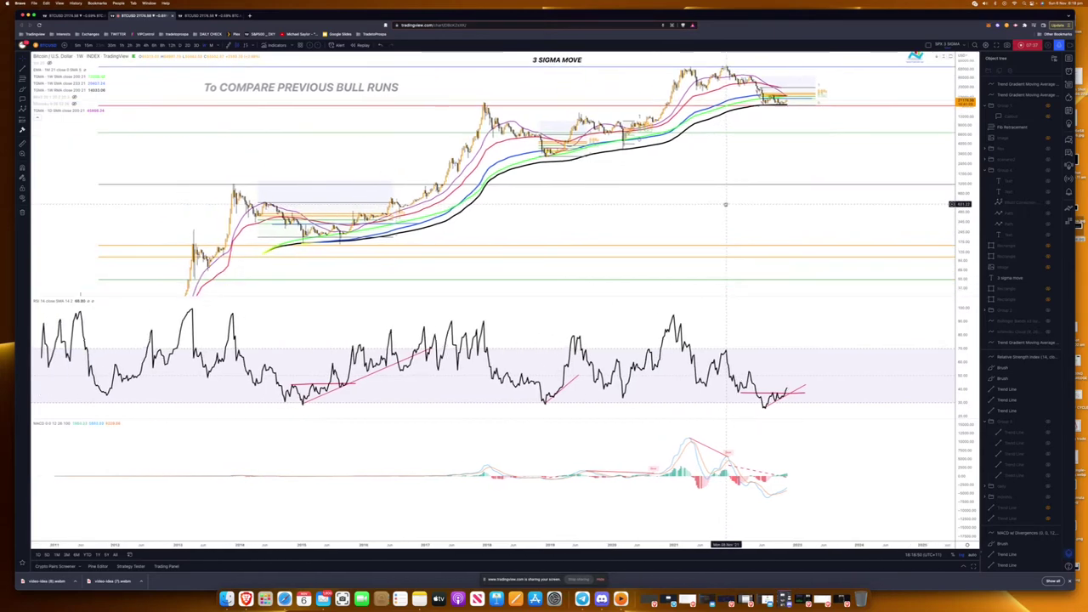
Examine the weekly price action and moving averages from the late-2018 bottom to the 2022 lows up close.
scroll(663, 241, up, 3)
scroll(653, 194, up, 1)
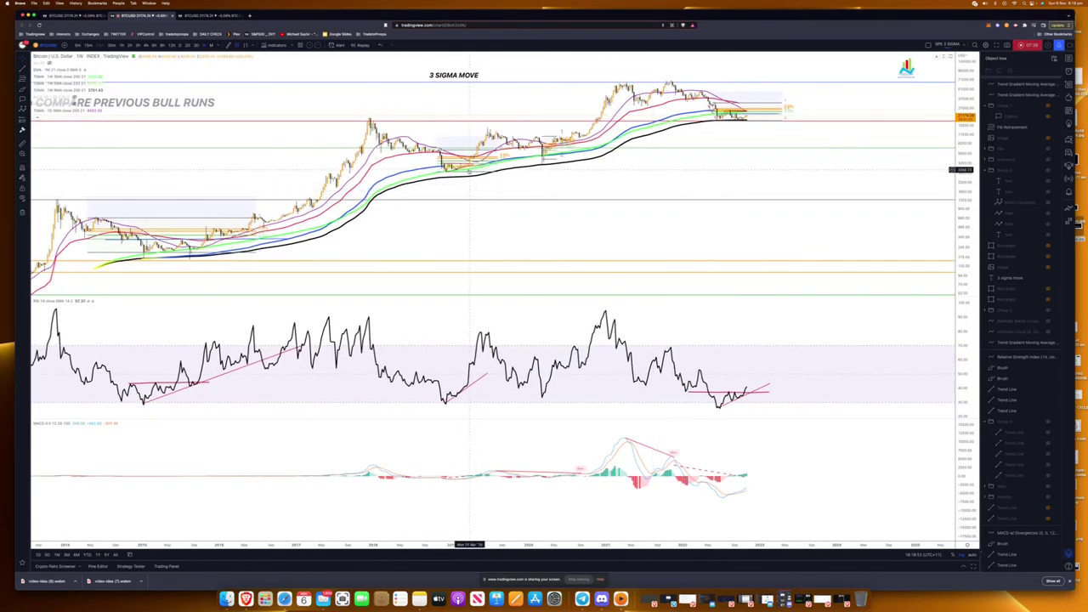
drag(970, 192, 933, 117)
drag(651, 185, 653, 231)
scroll(568, 215, up, 3)
scroll(561, 214, up, 5)
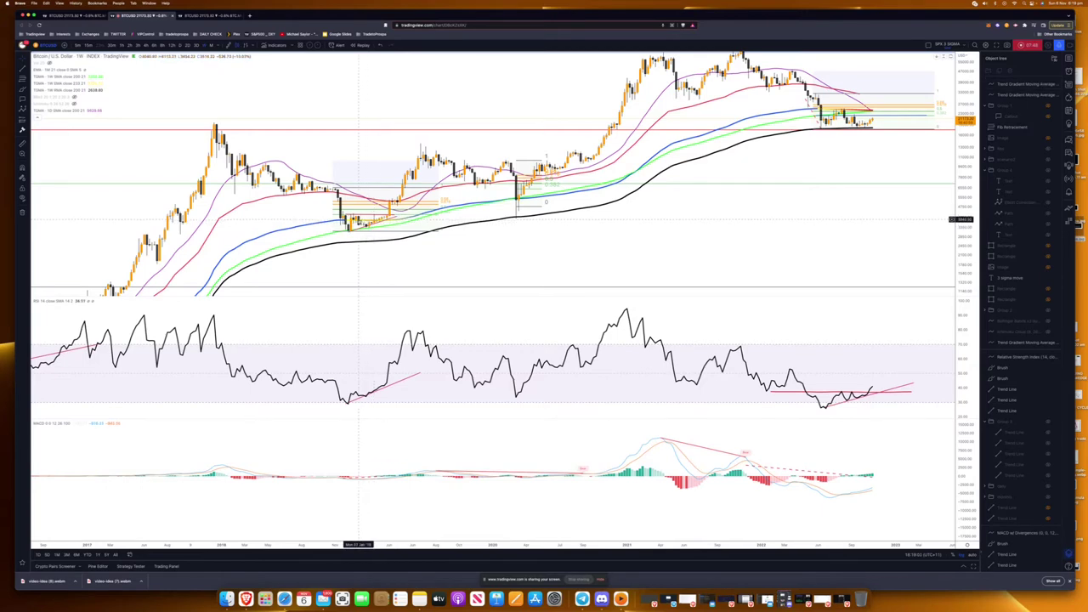
Brush a rise from the current weekly price into the overhead moving averages, mark their levels and circle the resistance cluster there.
scroll(911, 188, right, 5)
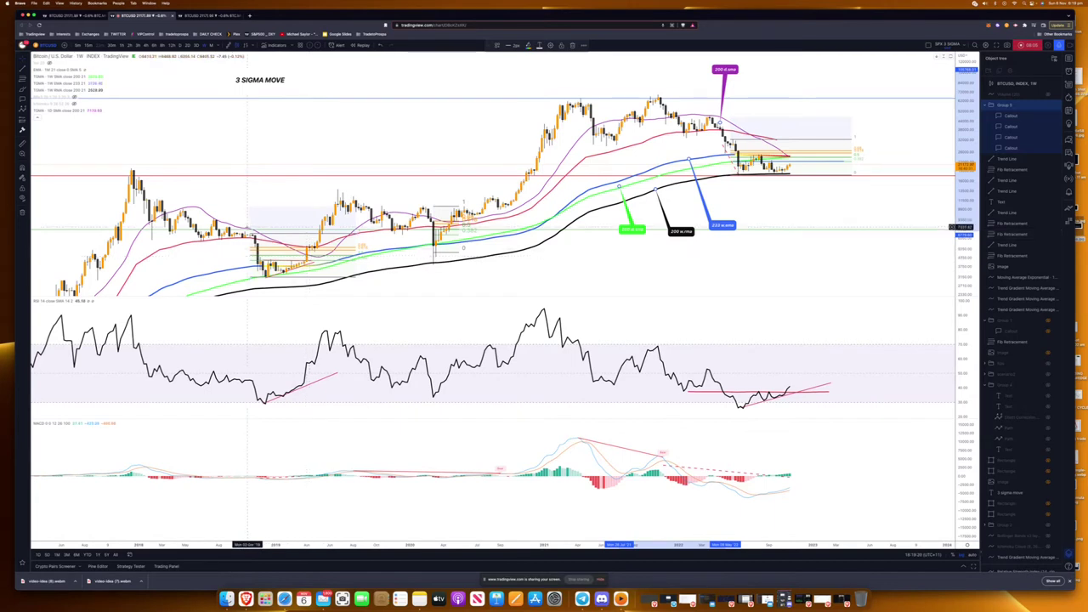
click(220, 222)
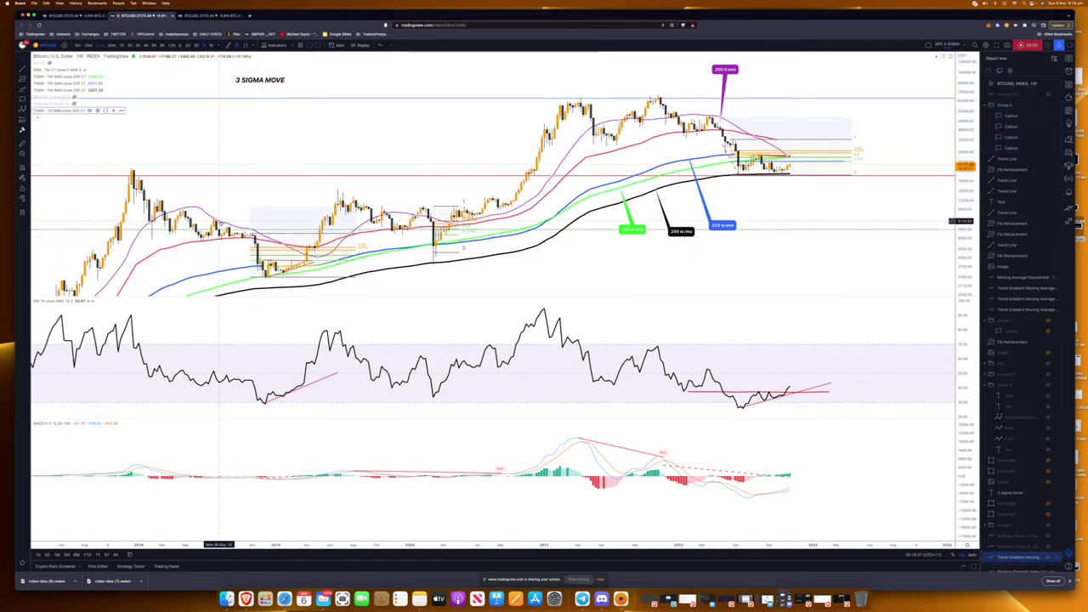
double_click(220, 222)
click(596, 368)
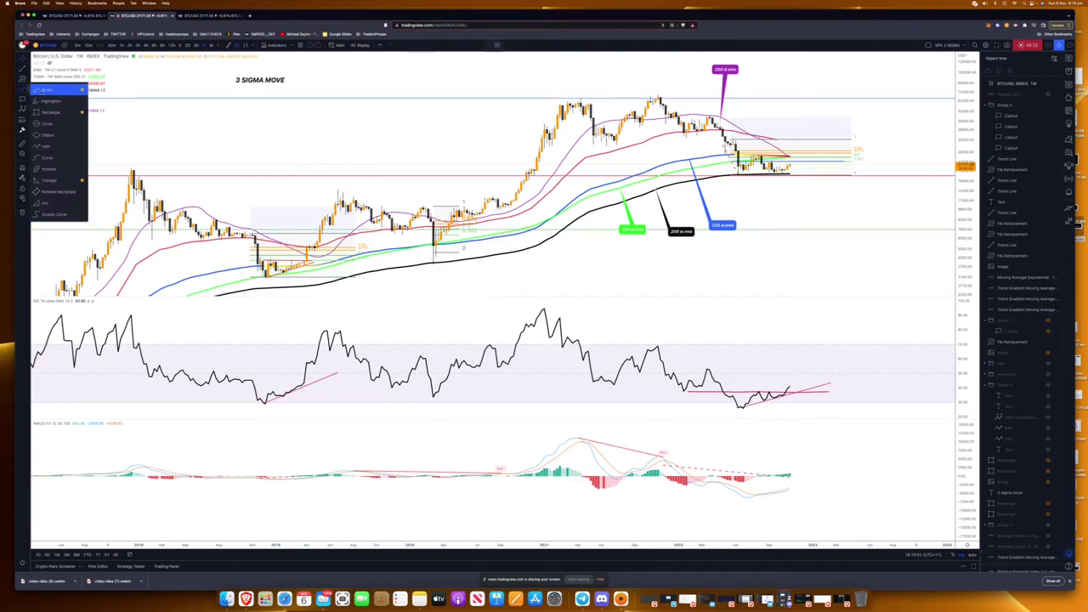
drag(790, 172, 806, 162)
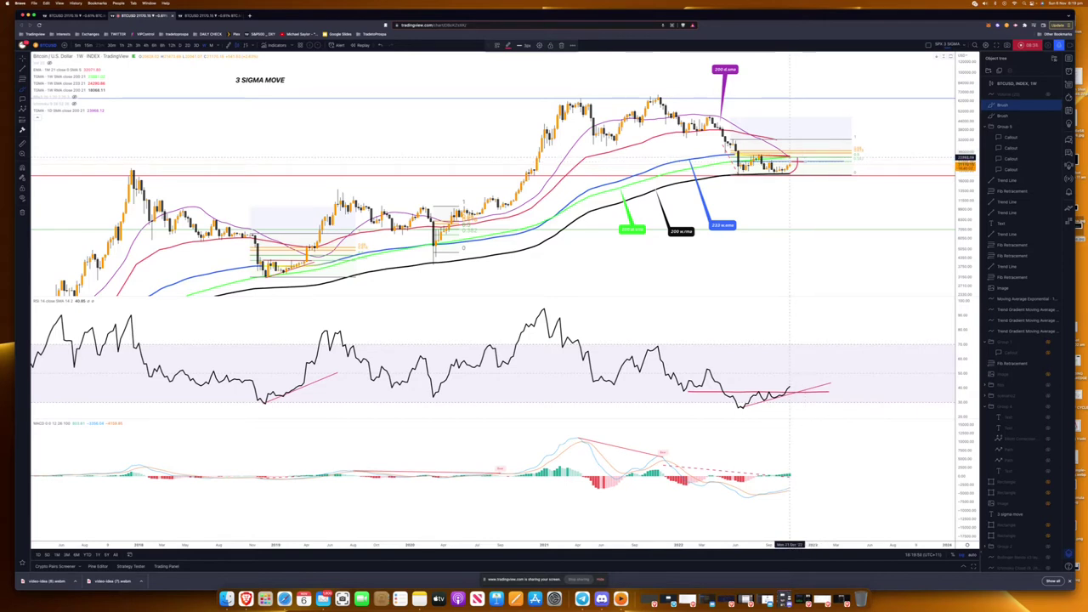
drag(789, 156, 802, 157)
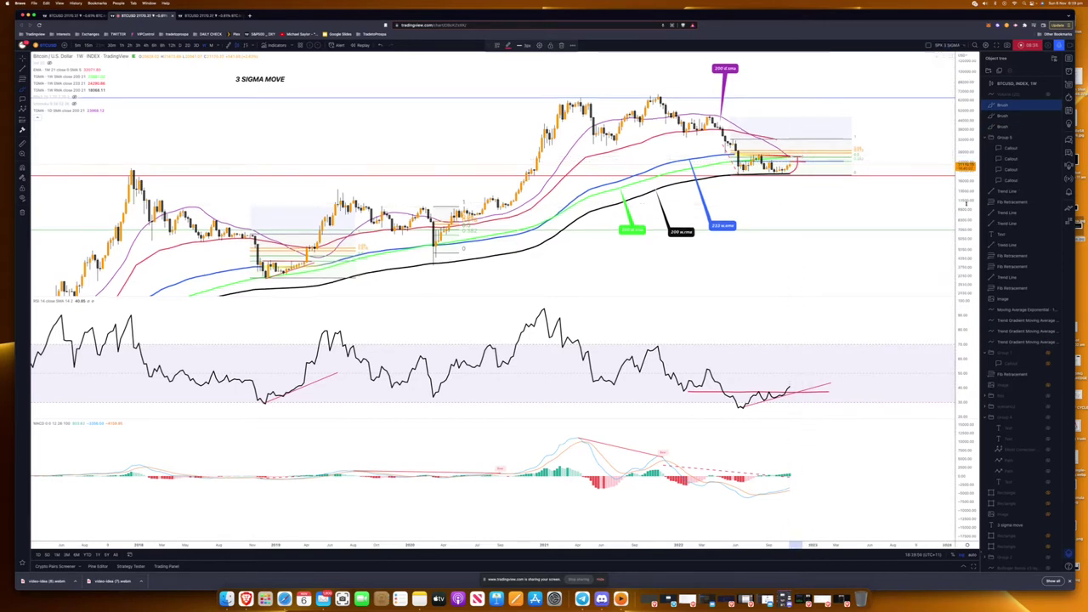
drag(967, 206, 966, 134)
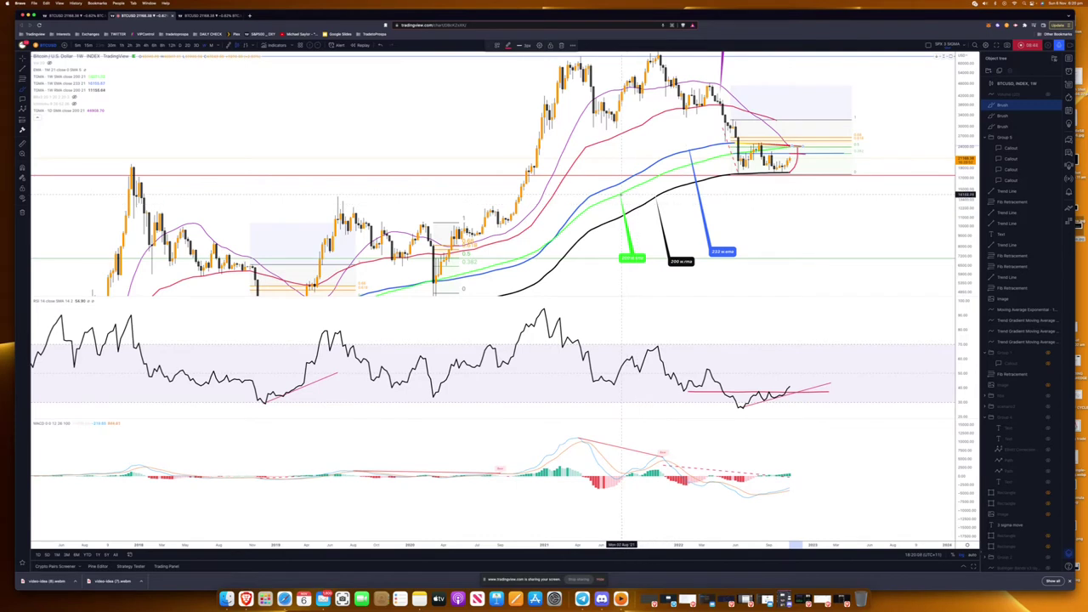
drag(797, 150, 803, 149)
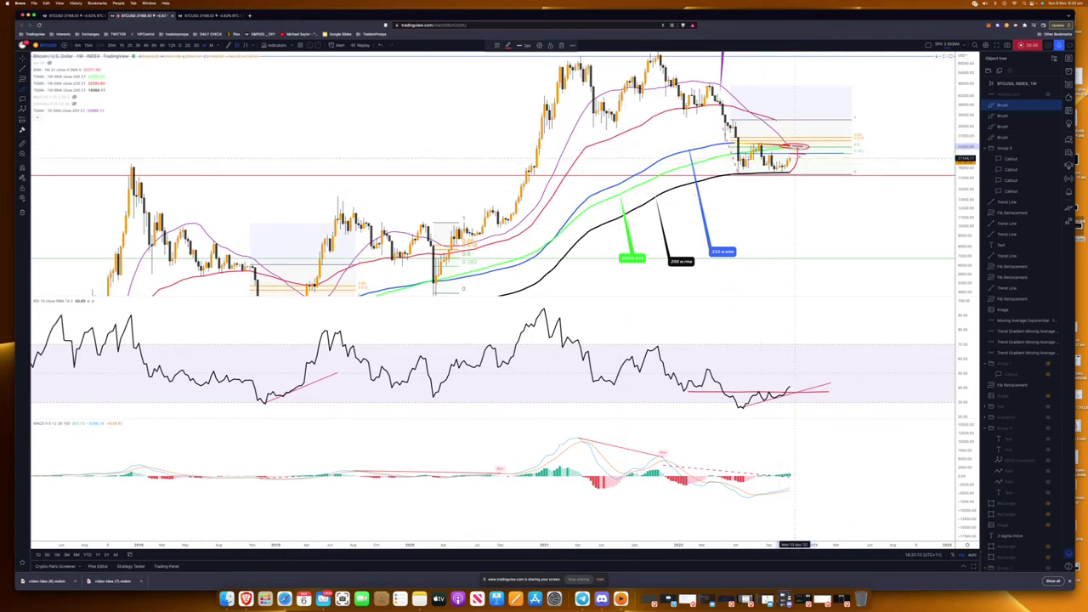
Maximise the price pane and brush a loop around the 2015 bottoming range.
scroll(792, 185, down, 2)
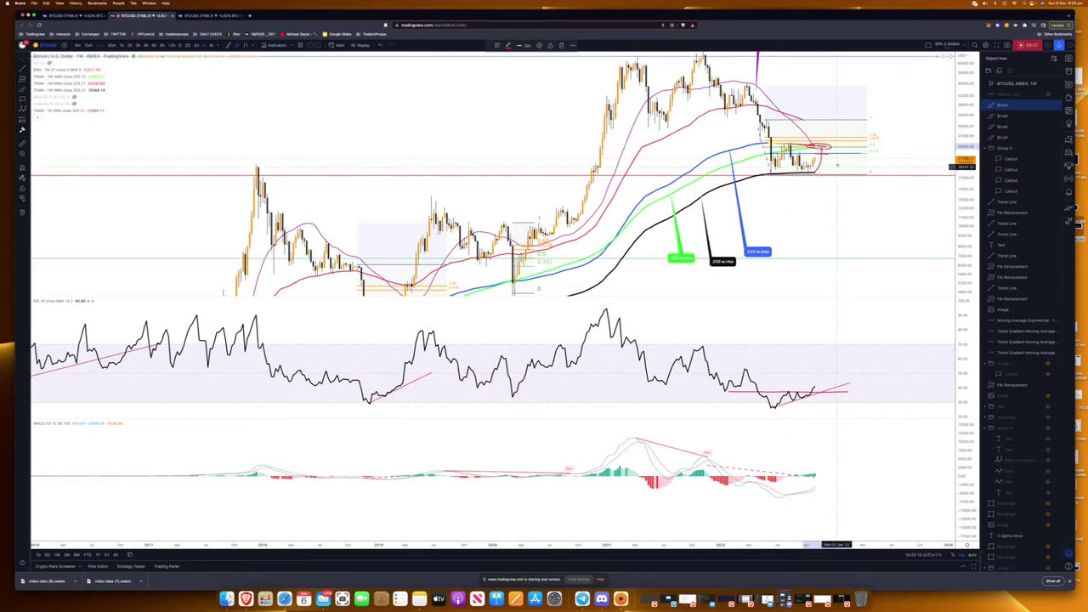
double_click(894, 138)
drag(969, 138, 970, 416)
drag(804, 417, 820, 272)
scroll(820, 272, down, 3)
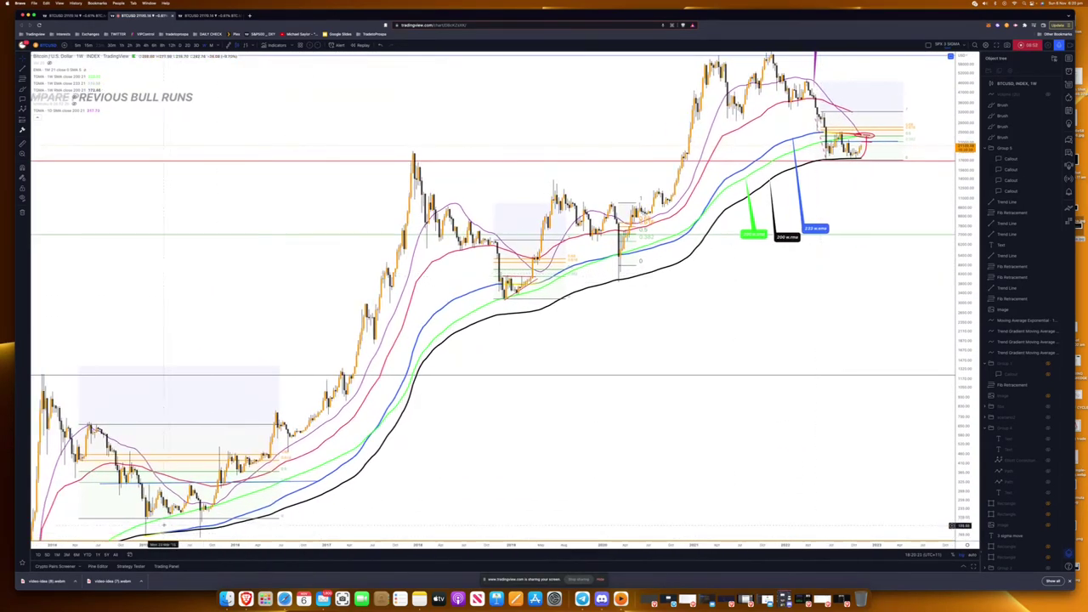
click(22, 98)
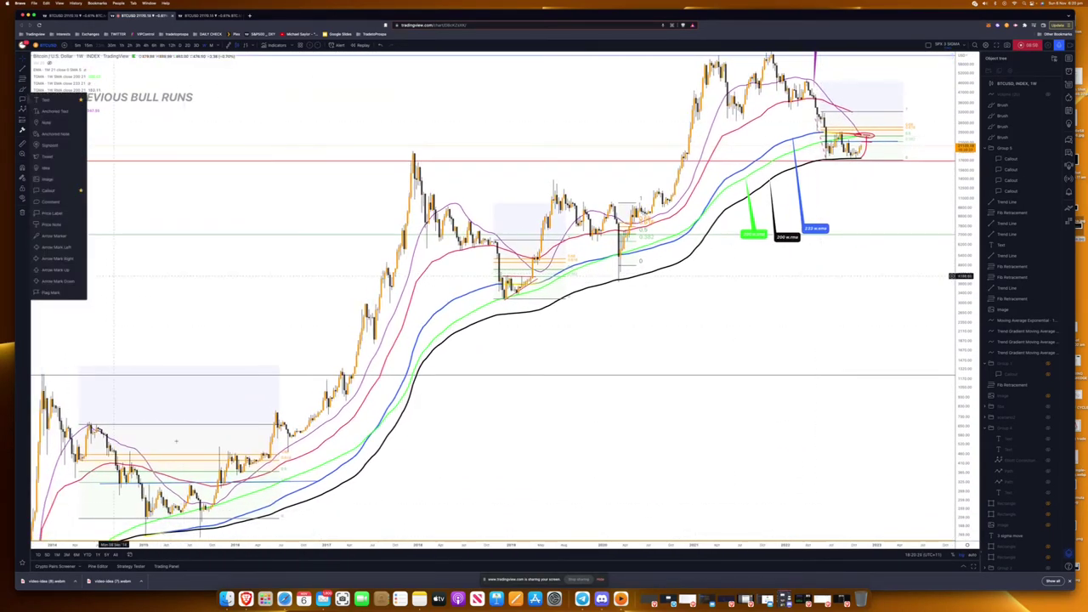
click(23, 89)
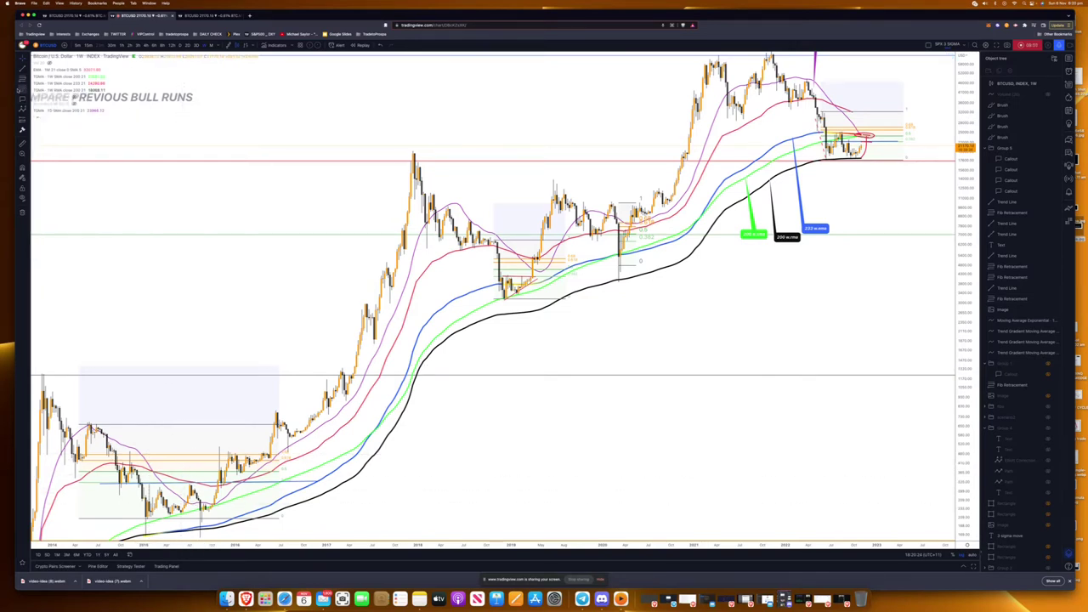
mouse_move(211, 513)
mouse_down()
mouse_move(125, 500)
mouse_move(229, 481)
mouse_move(204, 522)
mouse_up()
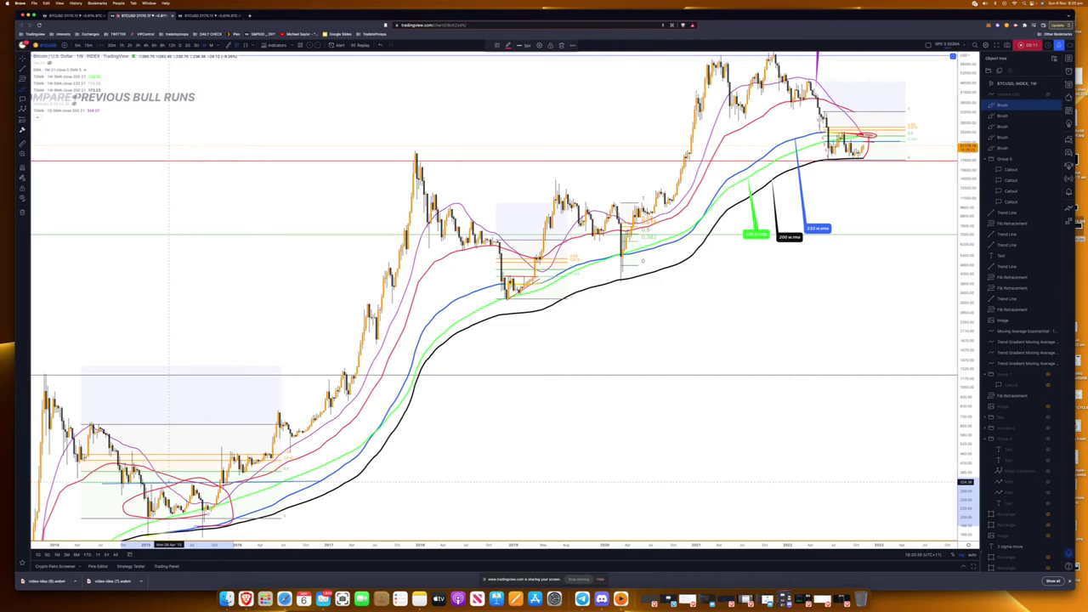
Trace the 2015 double bottom and its breakout into late 2015 with the brush.
scroll(168, 482, up, 2)
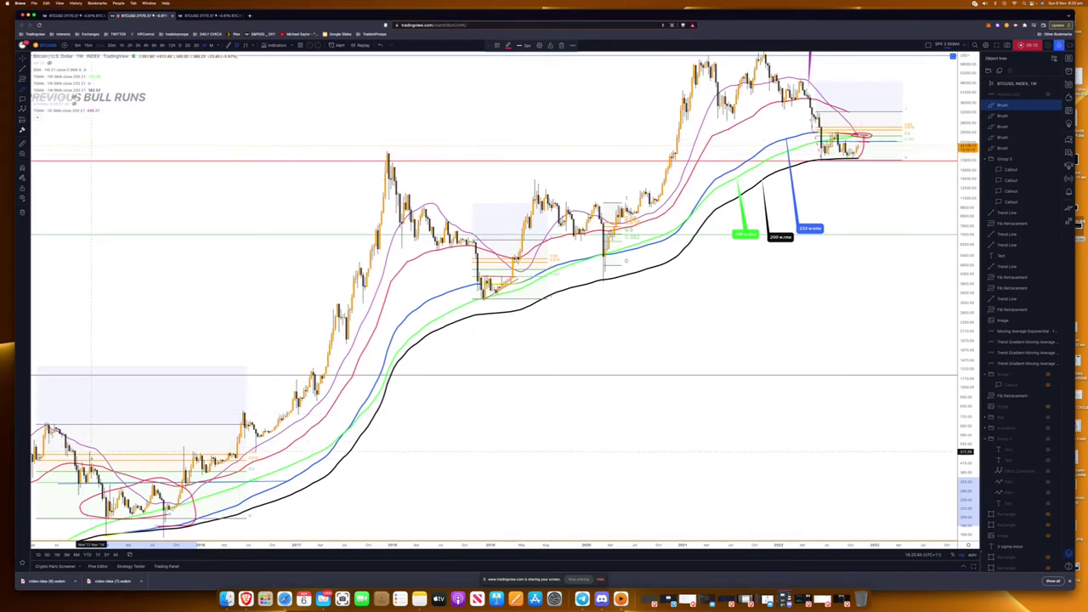
mouse_move(91, 466)
mouse_down()
mouse_move(108, 514)
mouse_move(131, 507)
mouse_move(197, 447)
mouse_up()
scroll(158, 493, up, 1)
scroll(197, 447, up, 1)
scroll(689, 182, down, 1)
Brush a matching 2022 bottom with a projected rally, pullback and second rally, and underline the resistance, pullback and support levels.
mouse_move(817, 113)
mouse_down()
mouse_move(821, 160)
mouse_move(834, 135)
mouse_move(855, 158)
mouse_move(878, 90)
mouse_up()
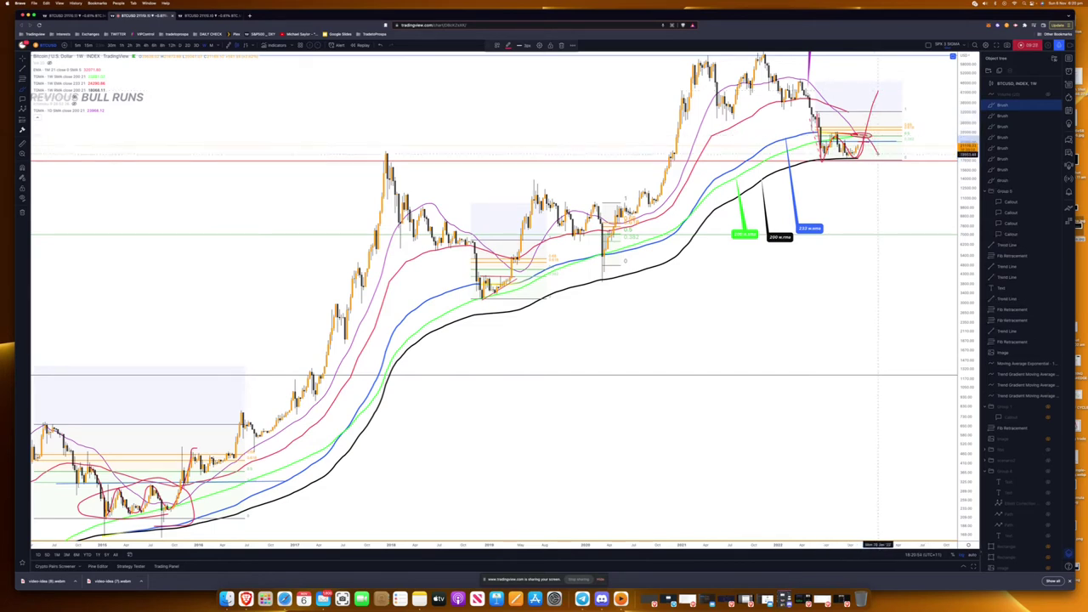
drag(880, 153, 901, 109)
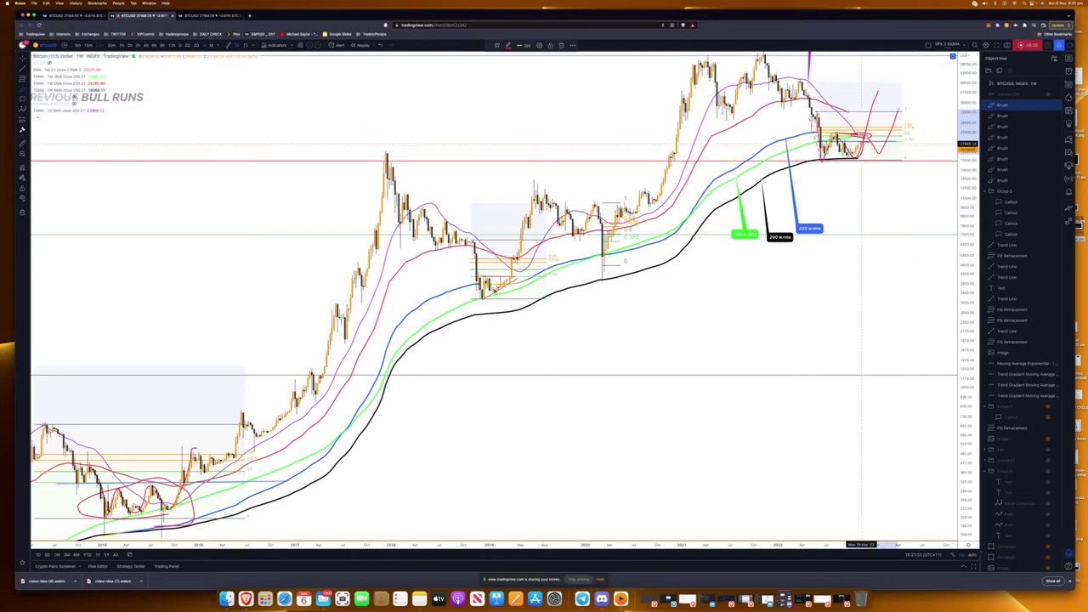
mouse_move(855, 135)
mouse_down()
mouse_move(868, 151)
mouse_move(896, 155)
mouse_up()
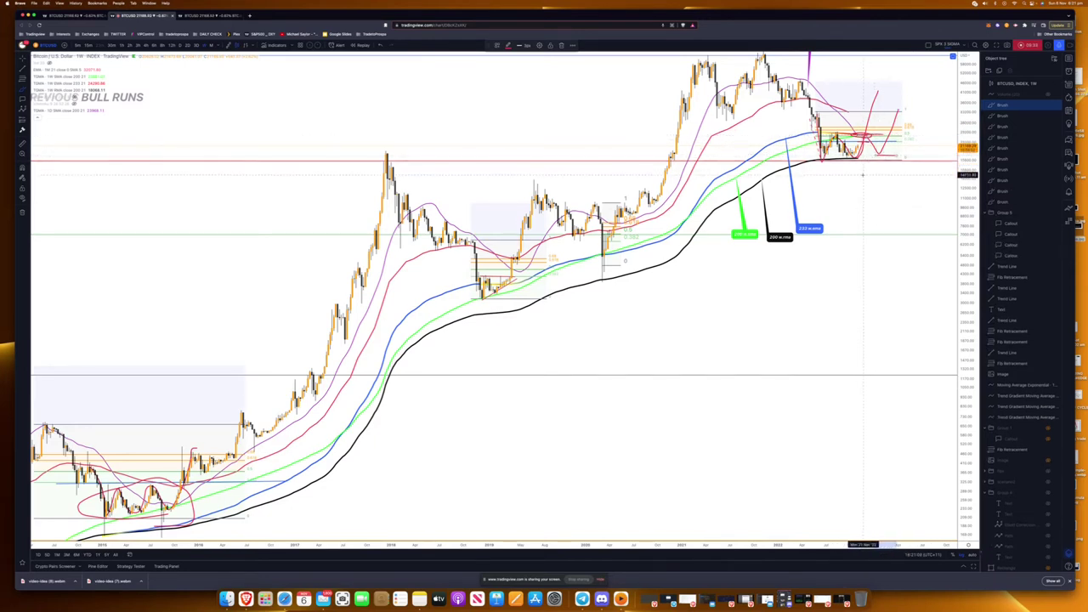
drag(820, 161, 921, 161)
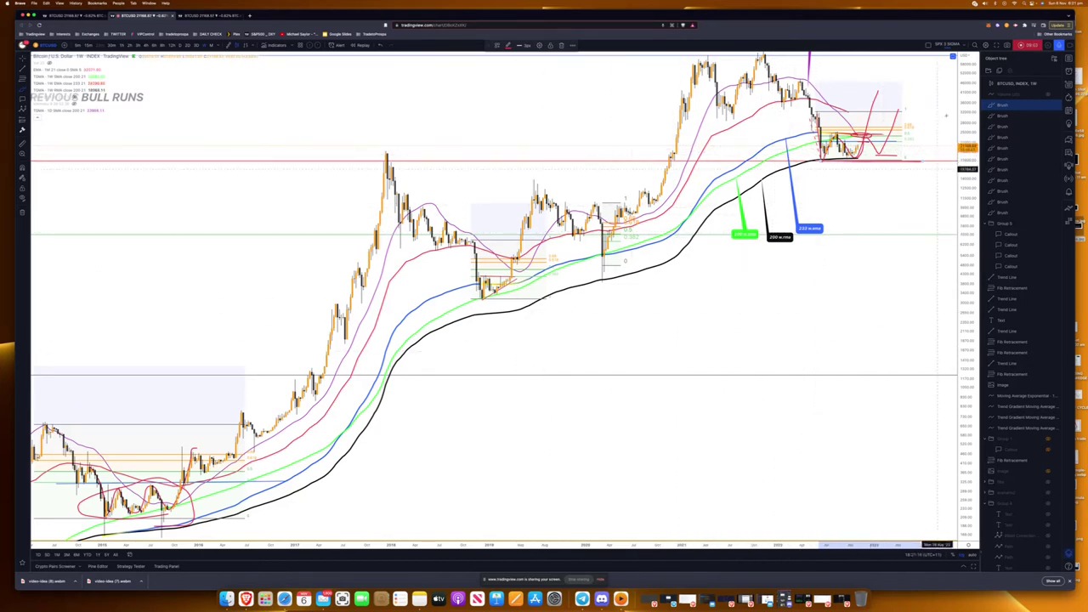
Restore the indicator panes, collapse the MACD and draw two descending RSI trend lines from the early-2021 peaks through late 2022.
click(953, 57)
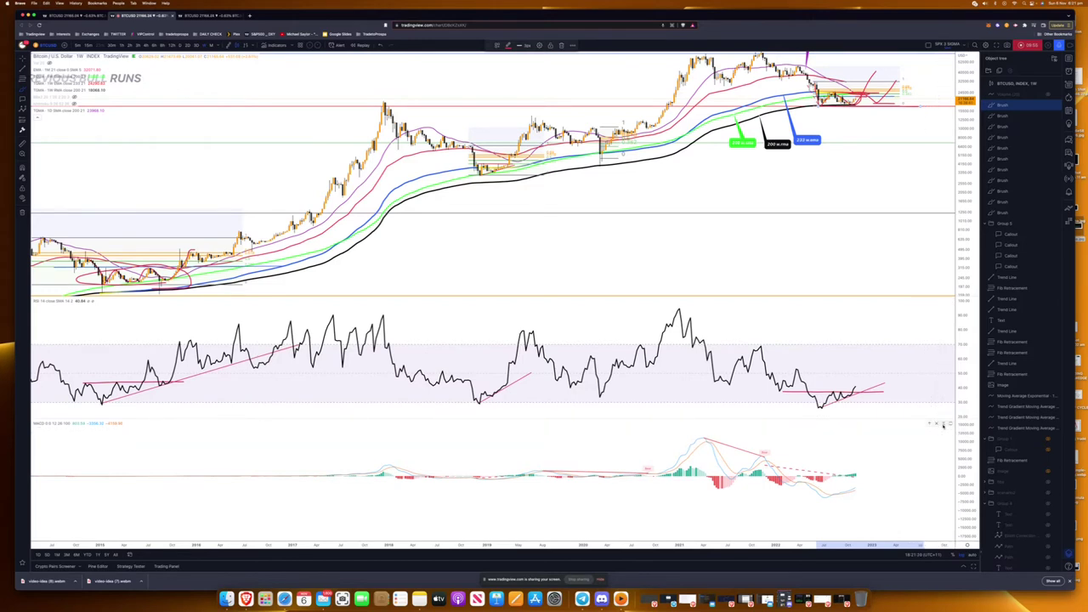
click(941, 424)
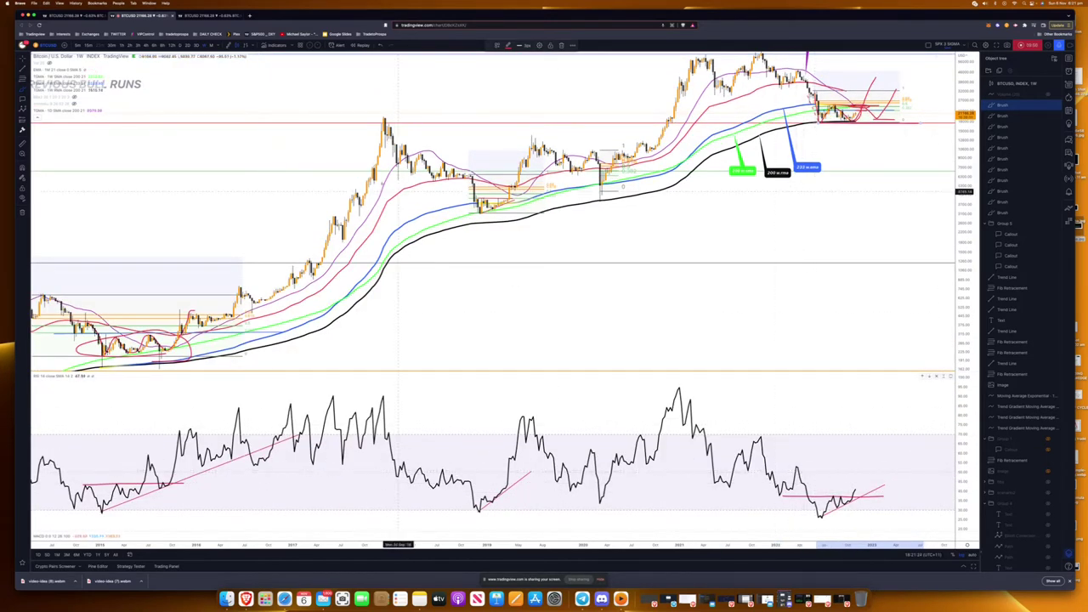
click(22, 70)
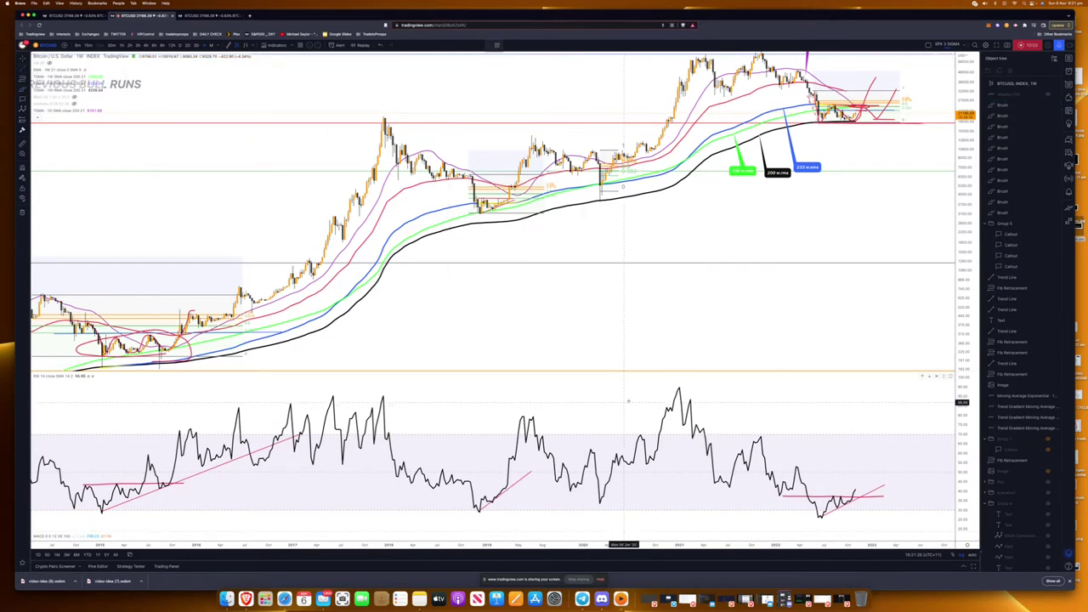
drag(678, 388, 867, 500)
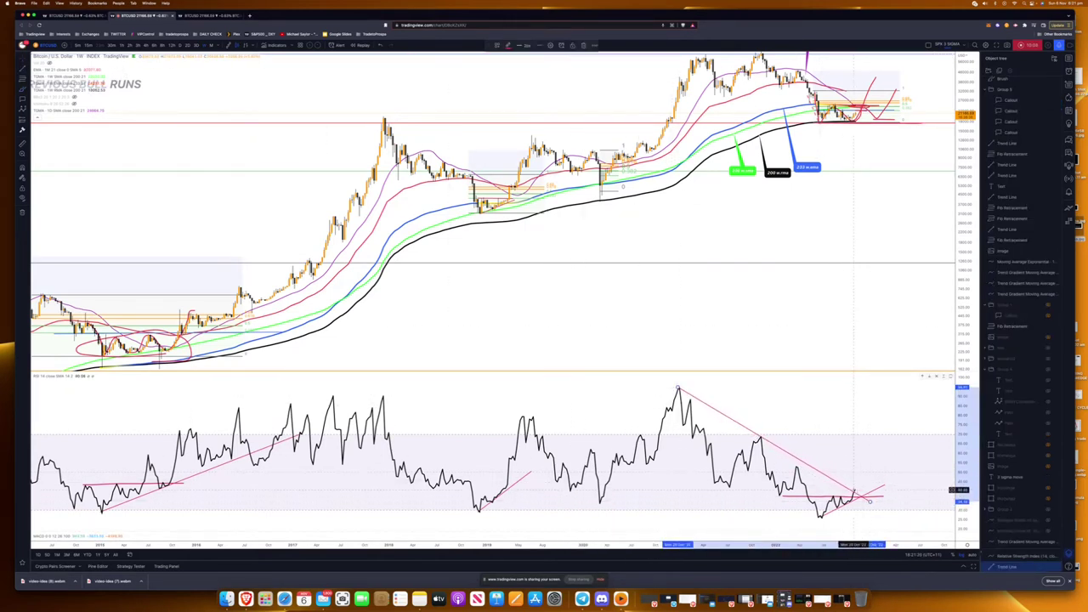
key(Escape)
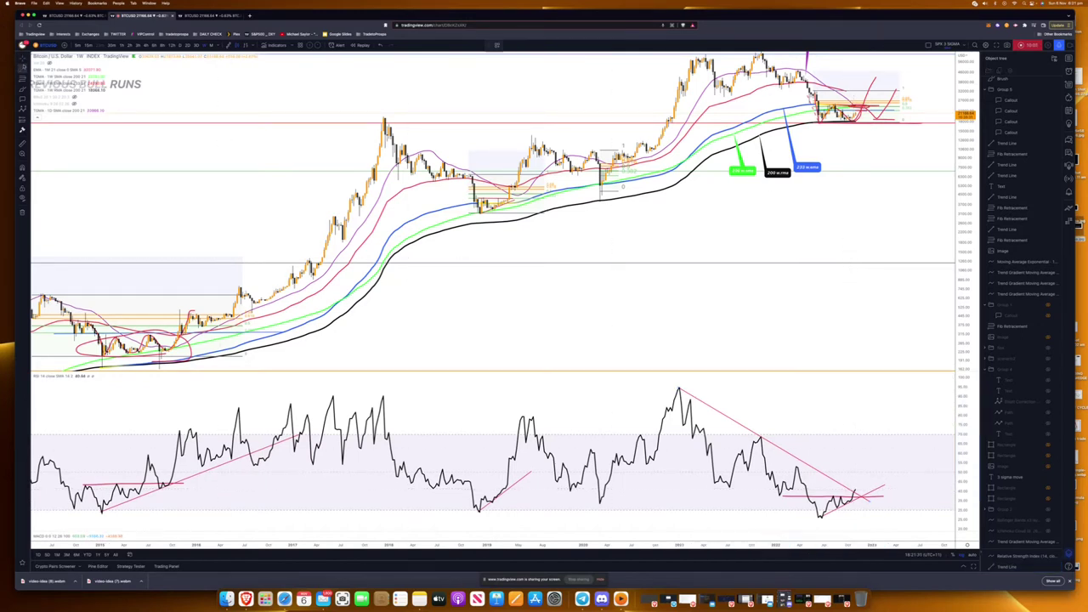
click(690, 400)
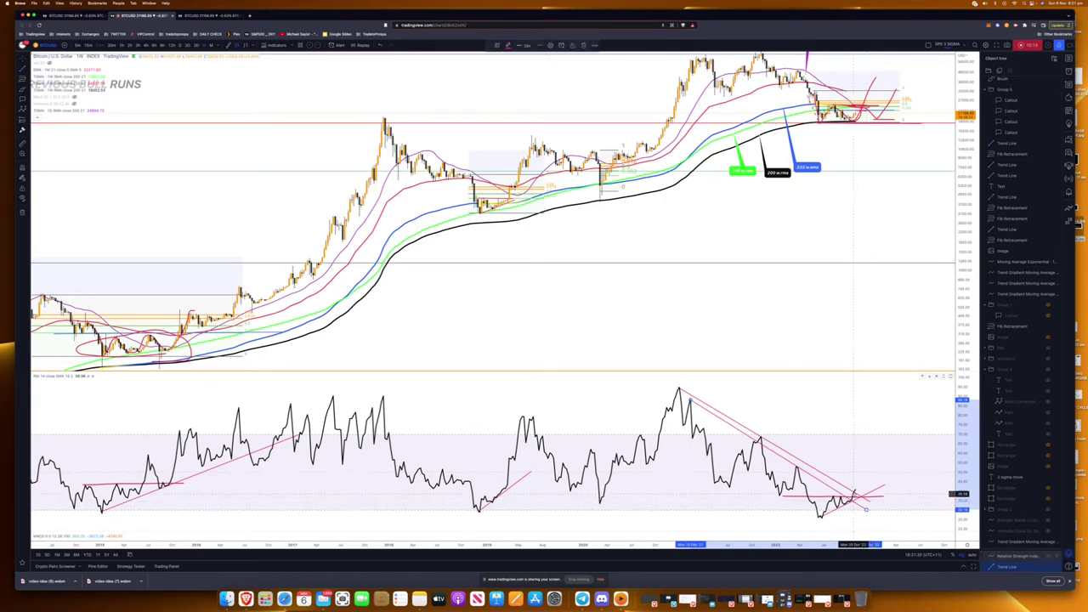
Draw a descending RSI trend line from early 2018 into 2019 and a short horizontal line above the late-2018 RSI low.
scroll(794, 476, up, 3)
scroll(790, 475, up, 2)
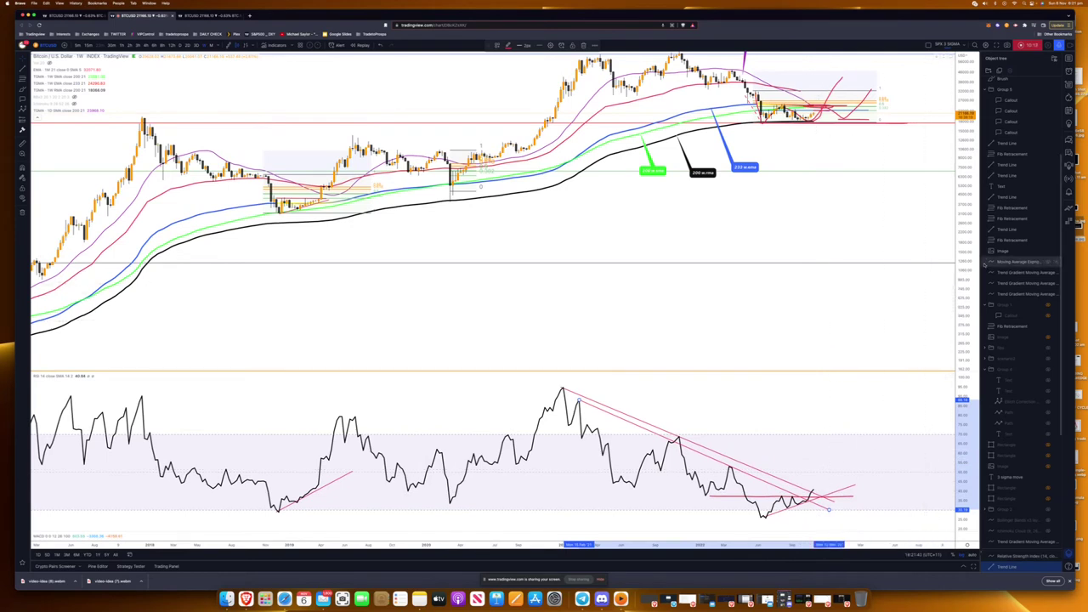
click(873, 232)
drag(873, 233, 875, 282)
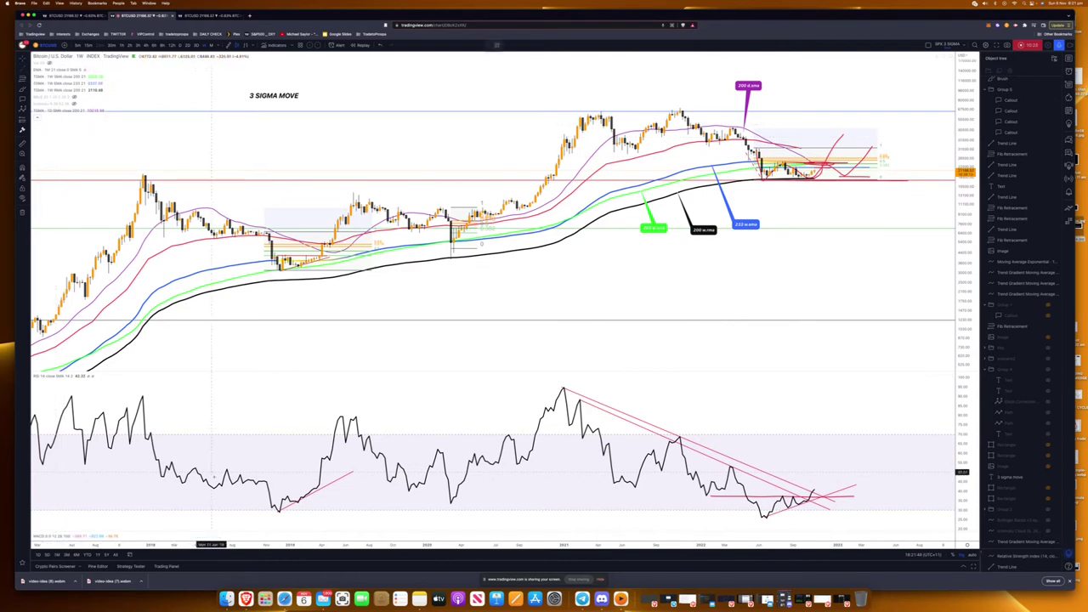
drag(169, 460, 323, 493)
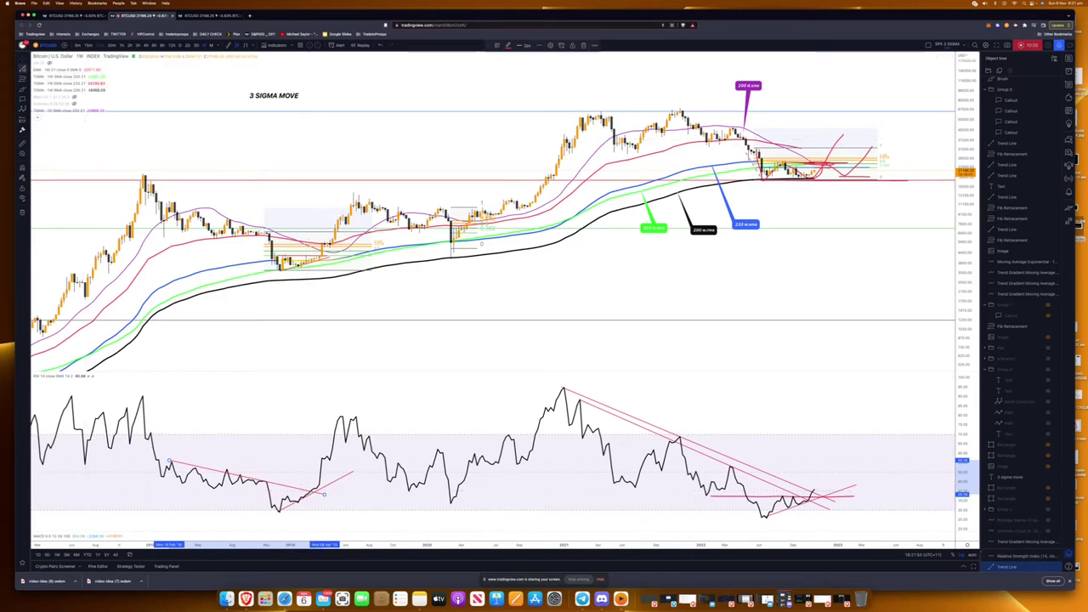
click(279, 441)
drag(258, 494, 318, 496)
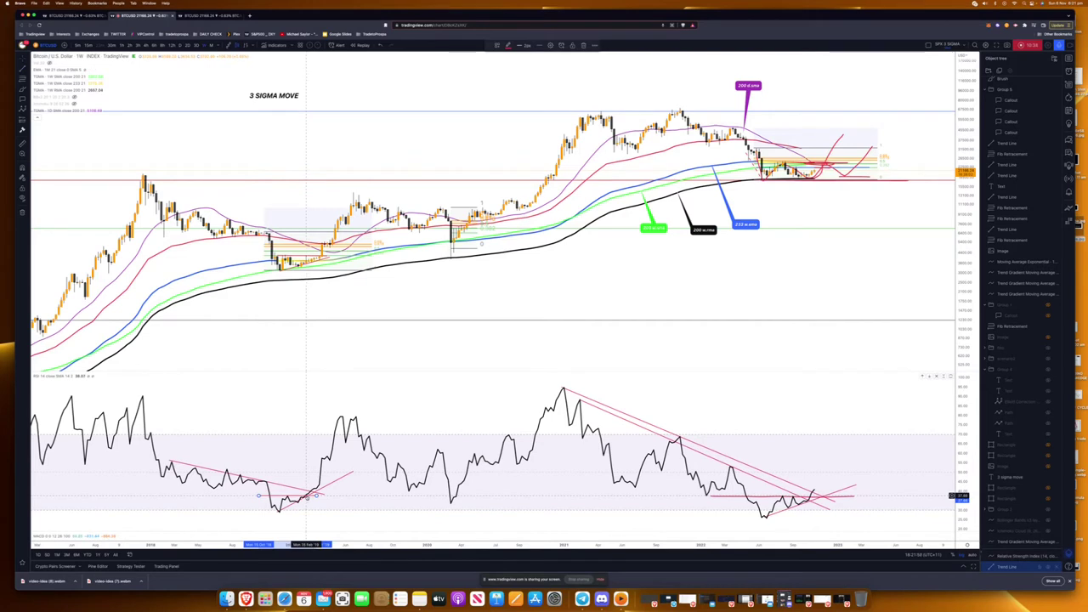
Re-anchor the descending 2018 RSI trend line to start in June 2018 and adjust its 2019 end.
click(169, 459)
drag(169, 459, 211, 466)
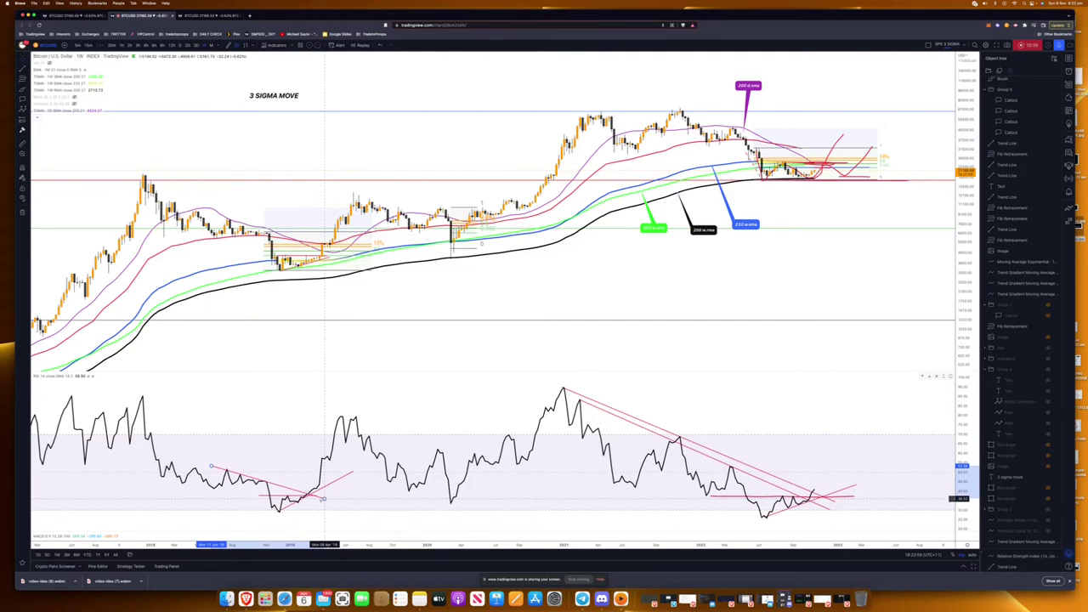
drag(323, 499, 324, 499)
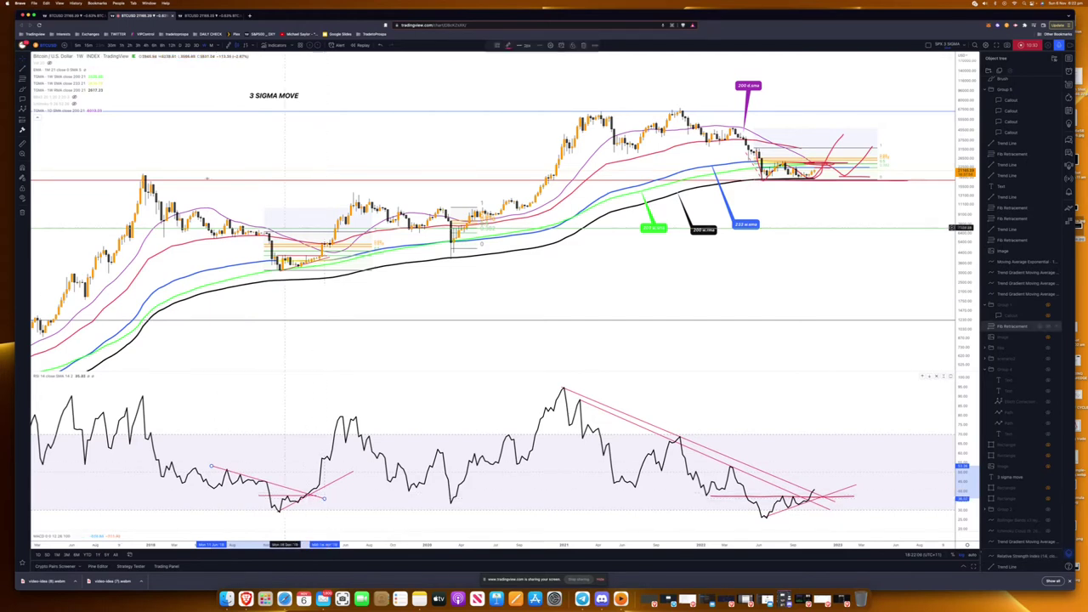
Place vertical lines at the RSI trend-line breakouts in February 2019 and October 2022.
click(23, 69)
click(28, 69)
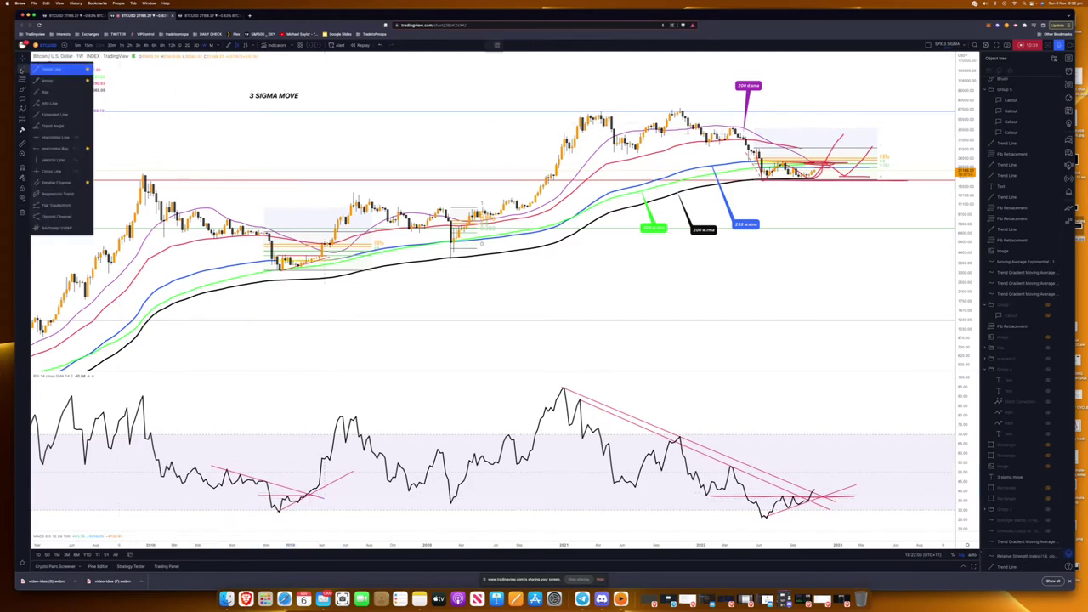
click(51, 170)
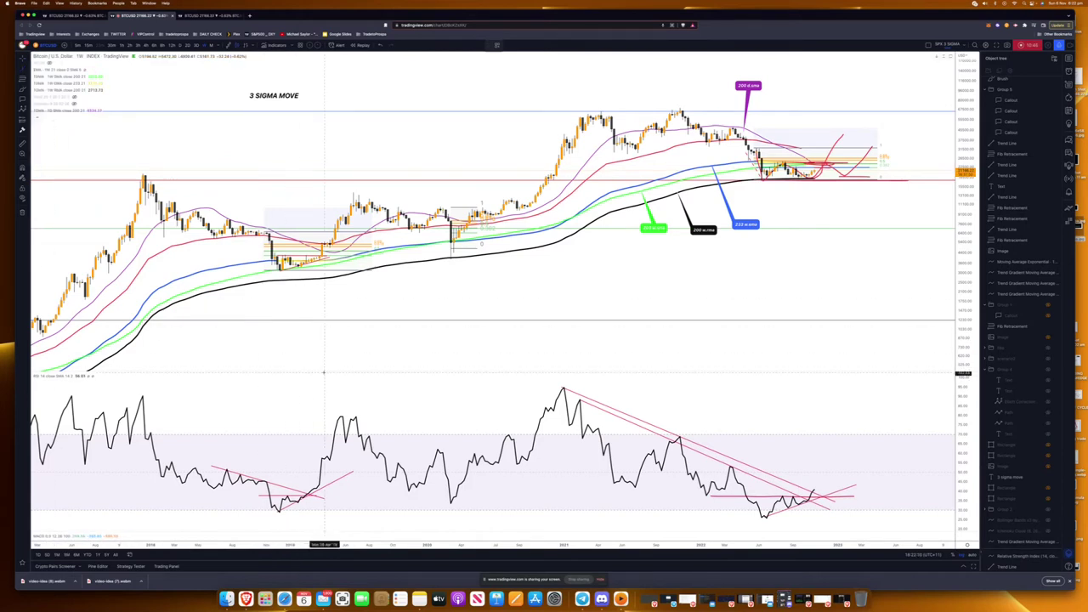
click(308, 211)
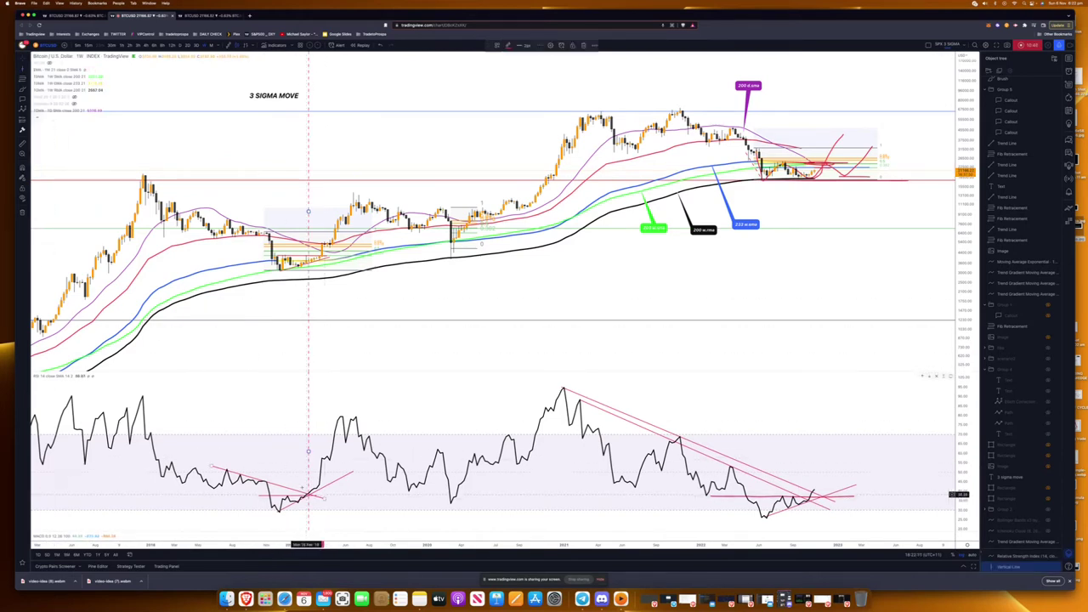
click(23, 69)
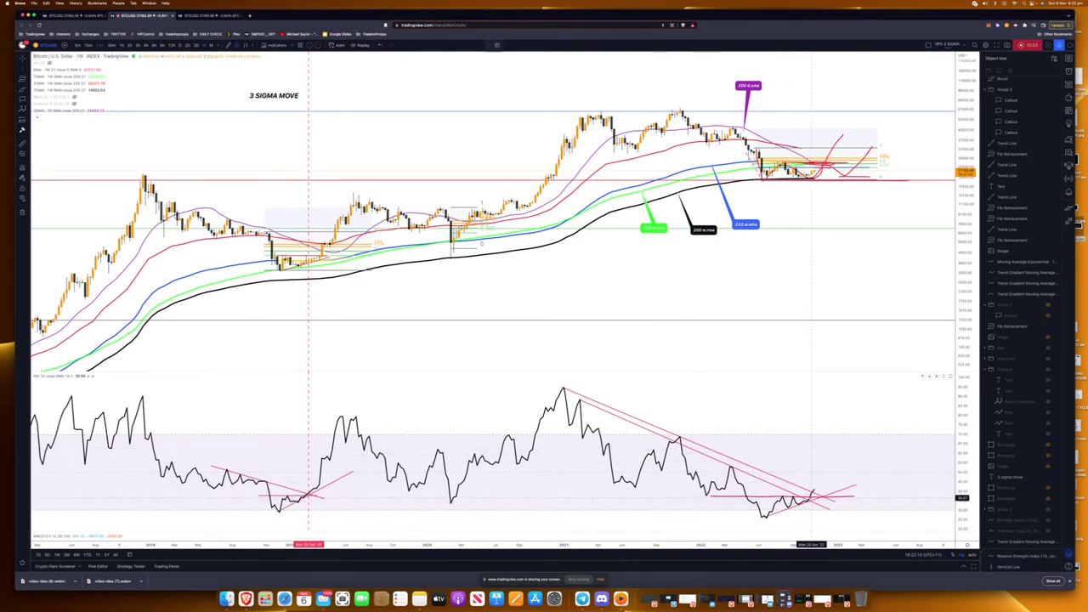
click(810, 497)
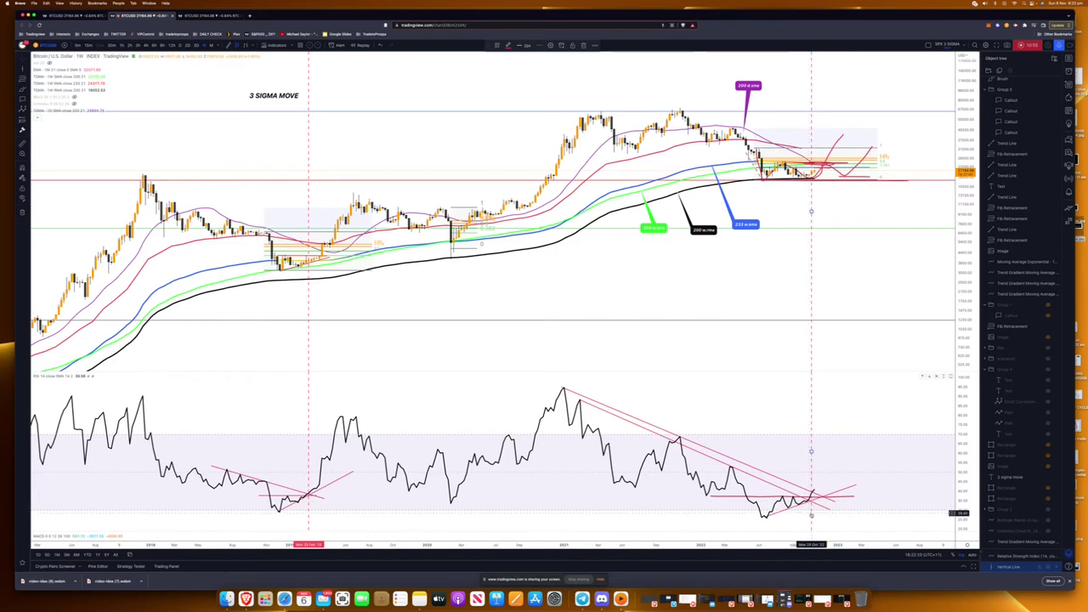
drag(811, 516, 809, 515)
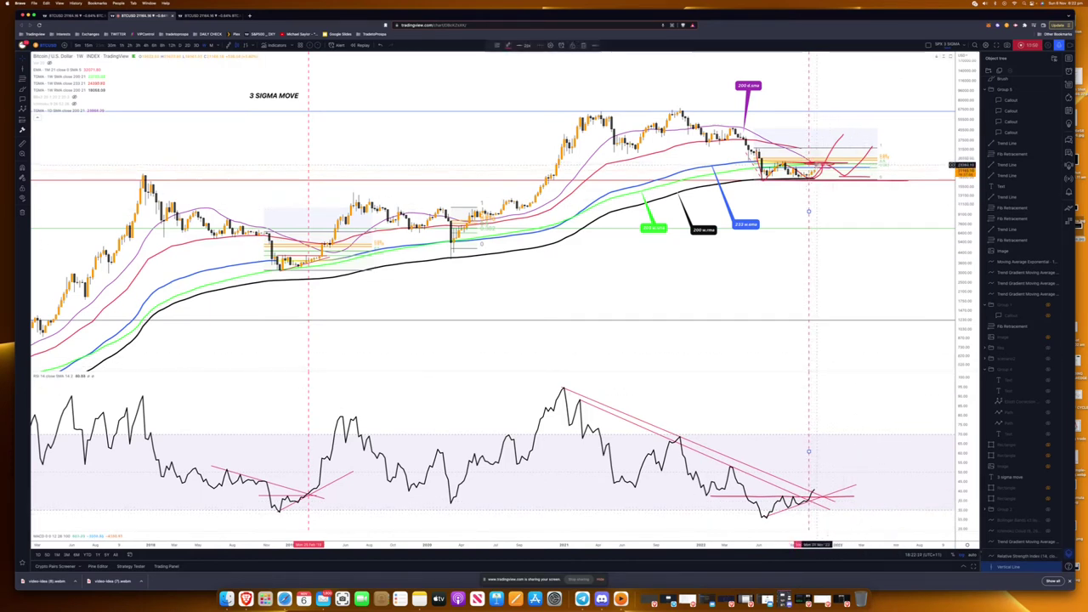
Delete the upward projection, the other overlapping freehand strokes and the existing Fibonacci retracement around the 2022 price low.
drag(878, 210, 876, 281)
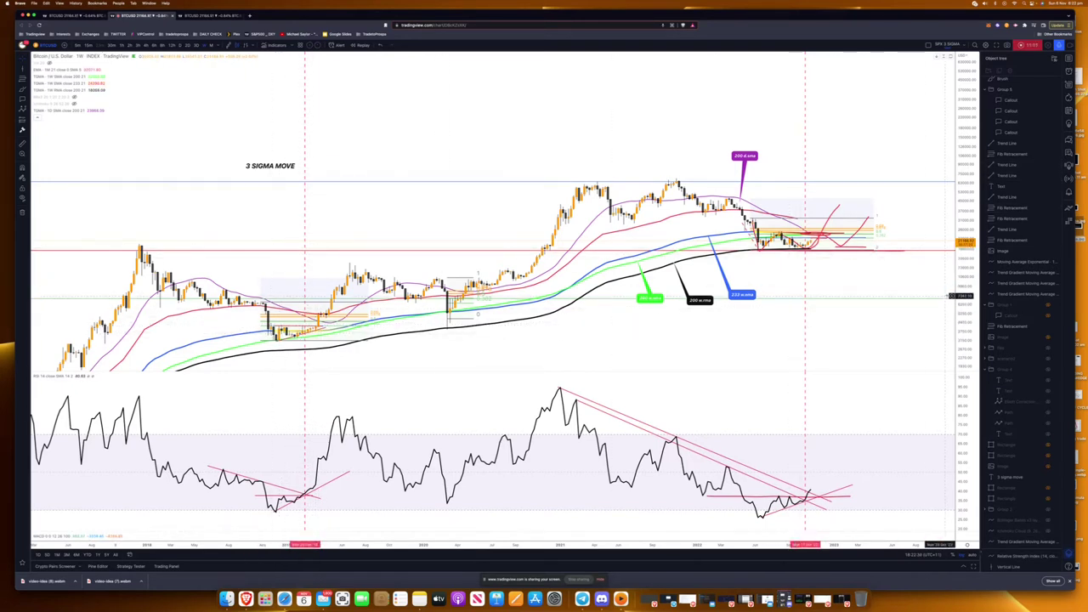
scroll(957, 277, up, 5)
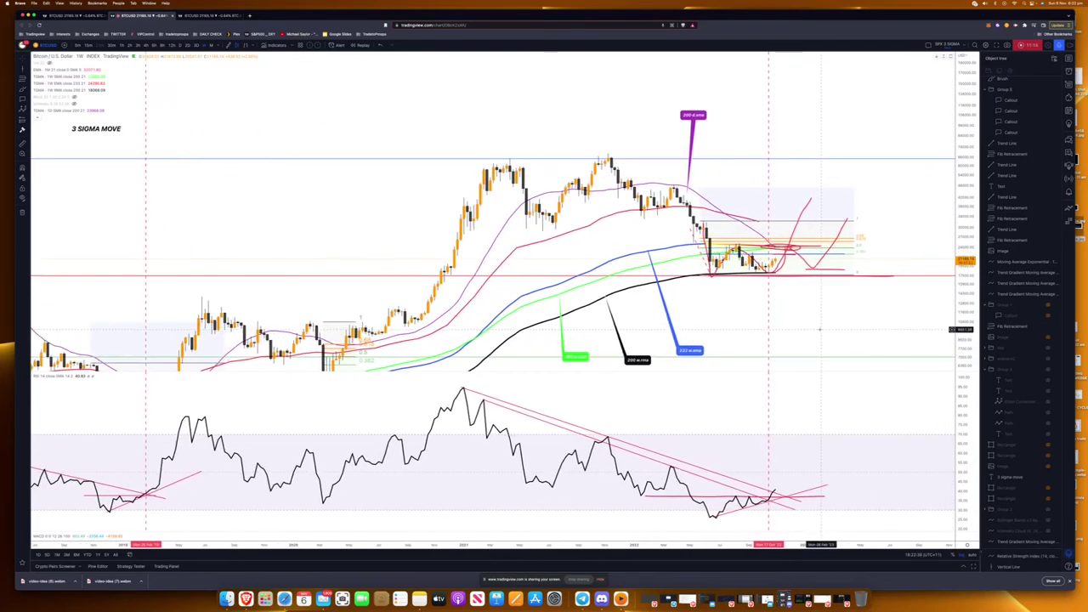
click(755, 264)
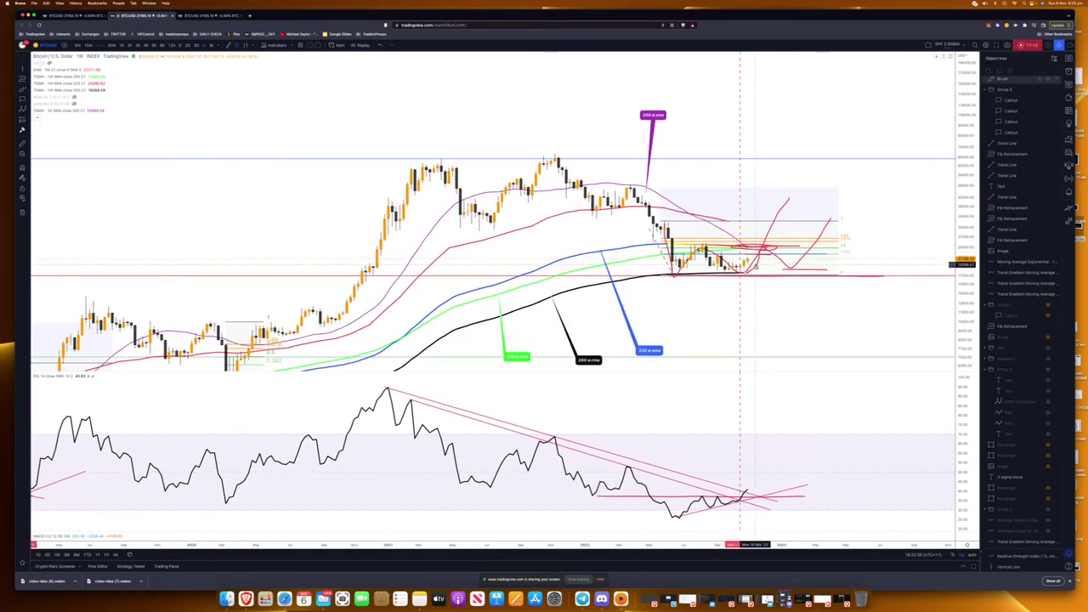
key(Delete)
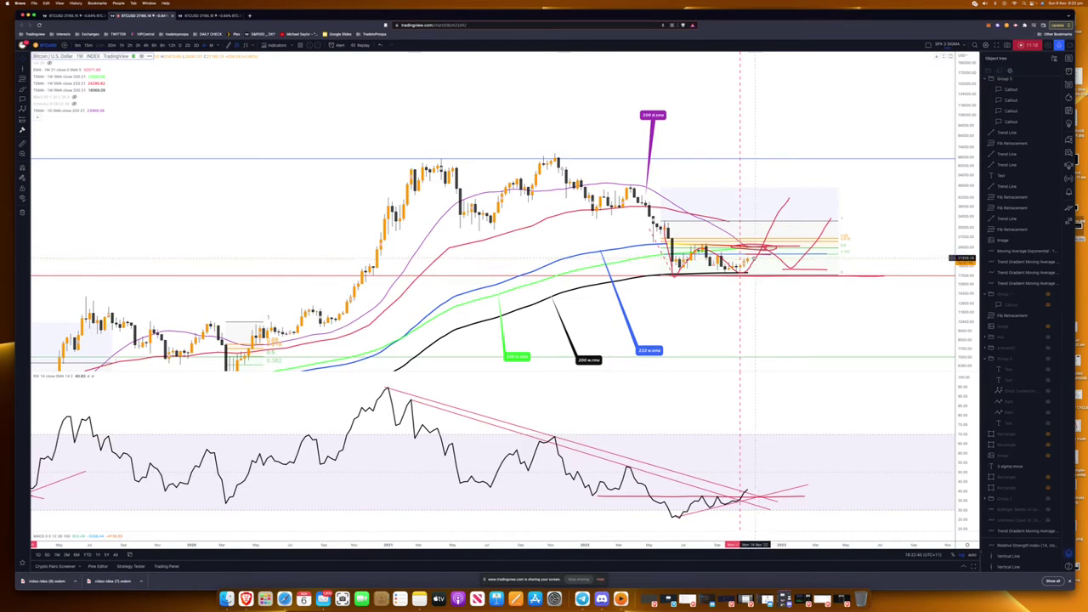
click(762, 257)
key(Delete)
click(765, 255)
key(Delete)
click(767, 248)
key(Delete)
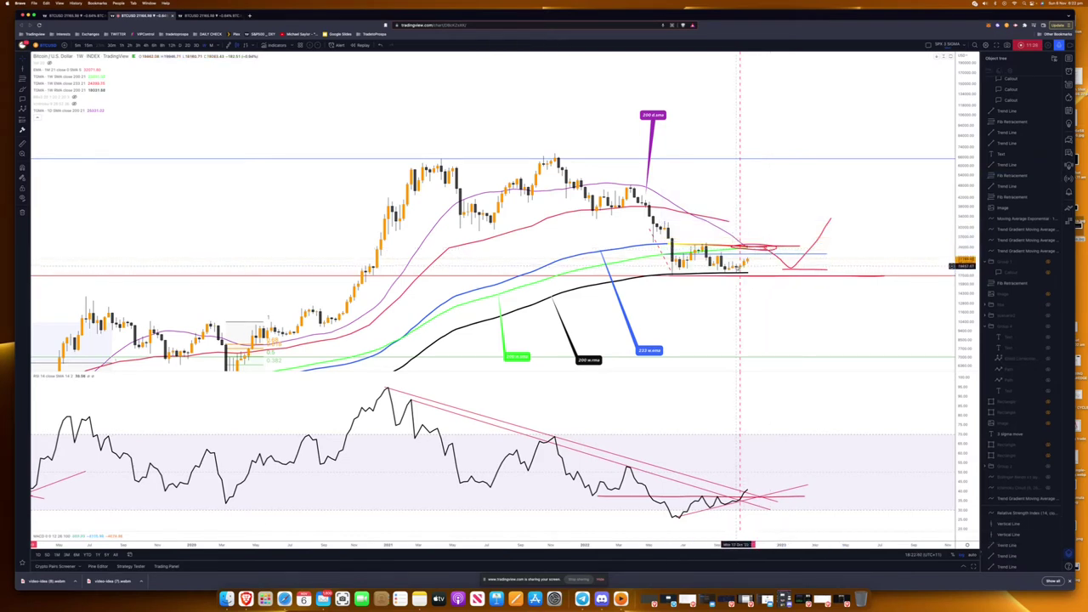
click(763, 251)
key(Delete)
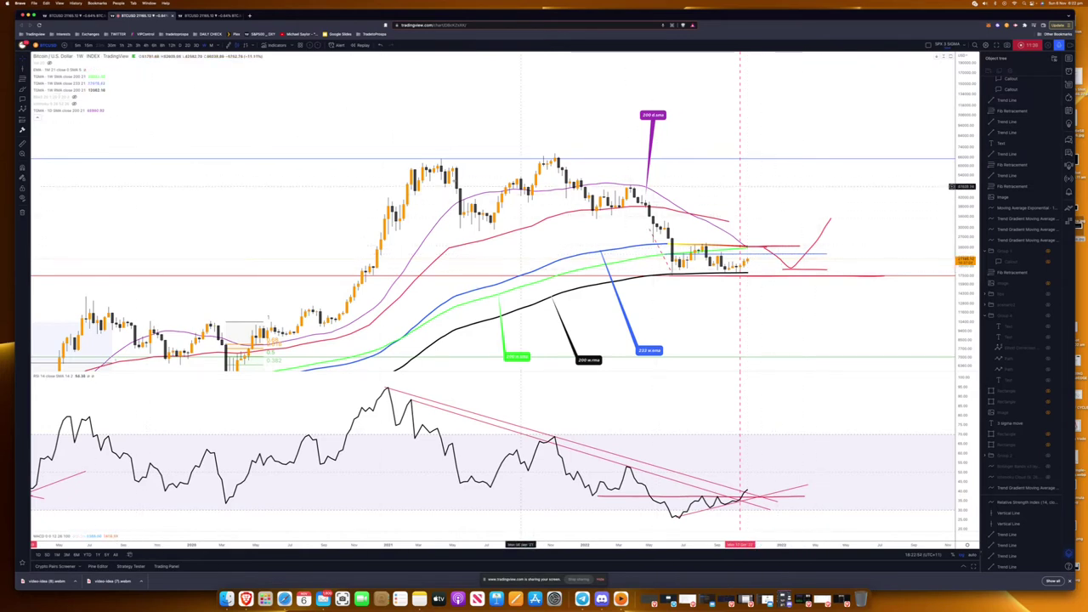
Draw a Fibonacci retracement upward from the June 2022 low and shorten the blue horizontal trend line crossing it.
click(23, 79)
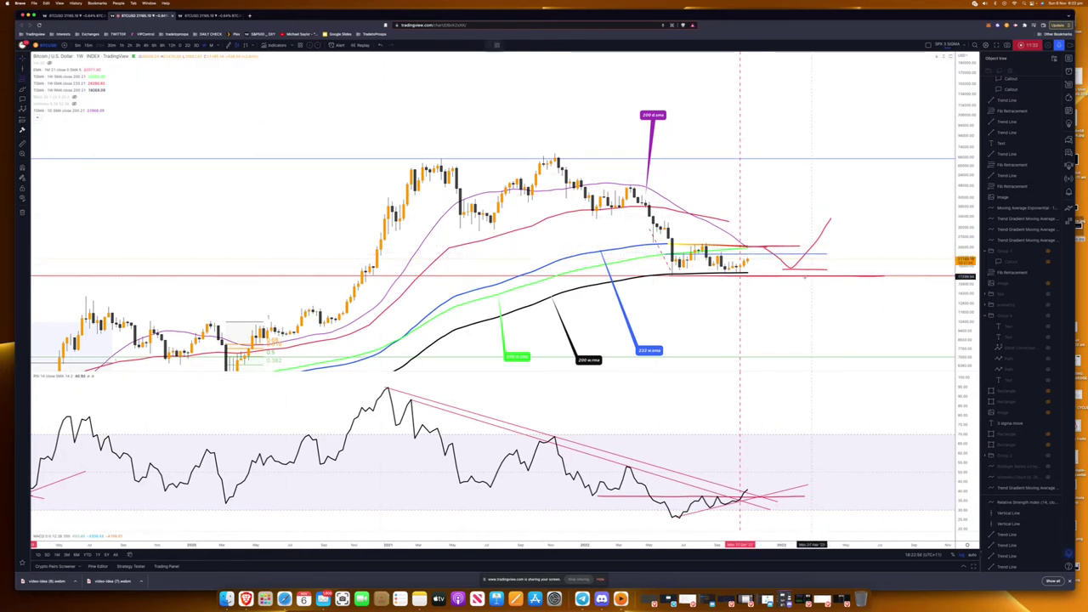
click(671, 274)
drag(779, 212, 818, 220)
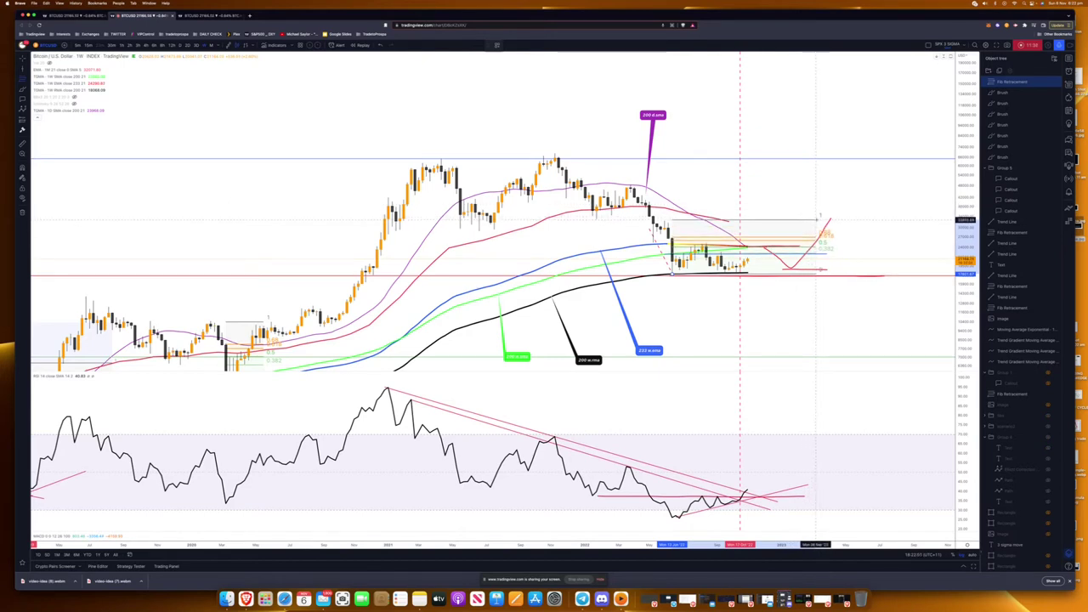
click(818, 253)
drag(818, 253, 818, 255)
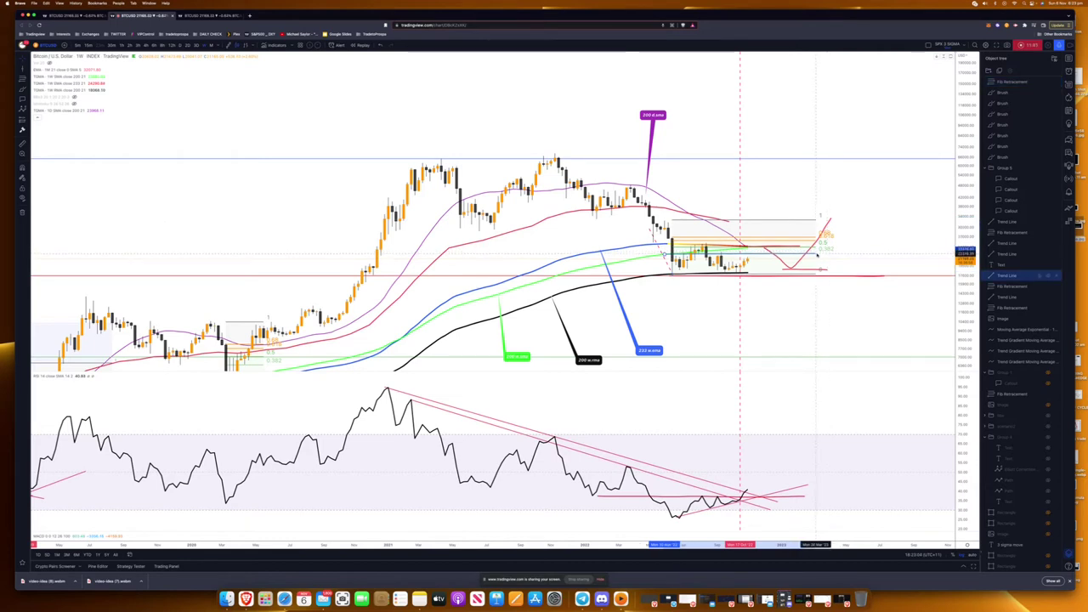
Delete the V-shaped freehand recovery projection beyond the latest weekly candles.
click(785, 265)
key(Delete)
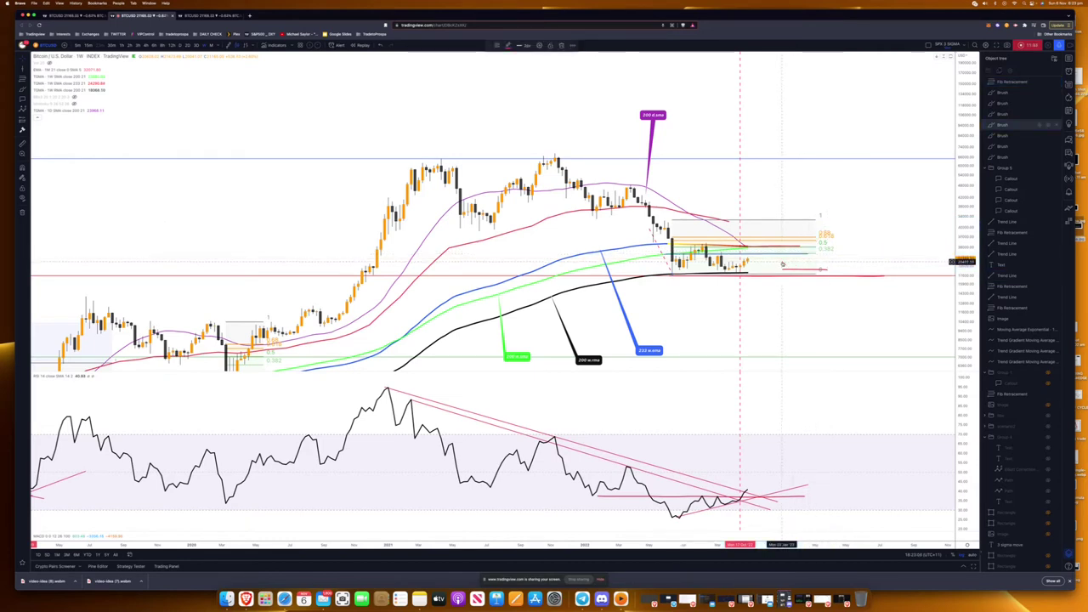
click(787, 257)
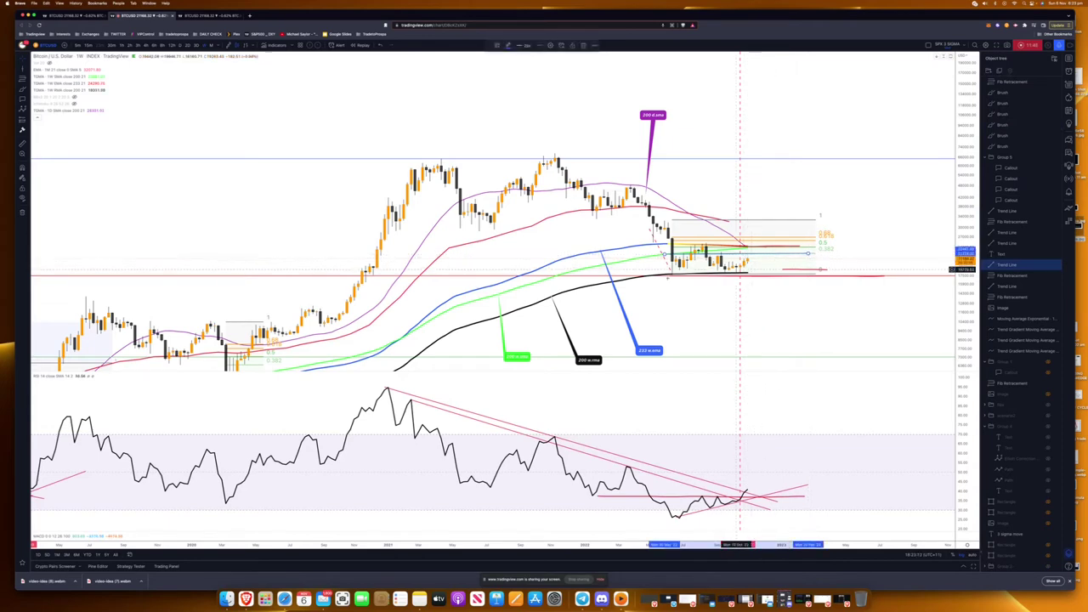
Draw a short support trend line beneath the mid-2018 lows on the weekly RSI.
scroll(306, 294, down, 2)
drag(967, 150, 967, 263)
scroll(95, 316, down, 3)
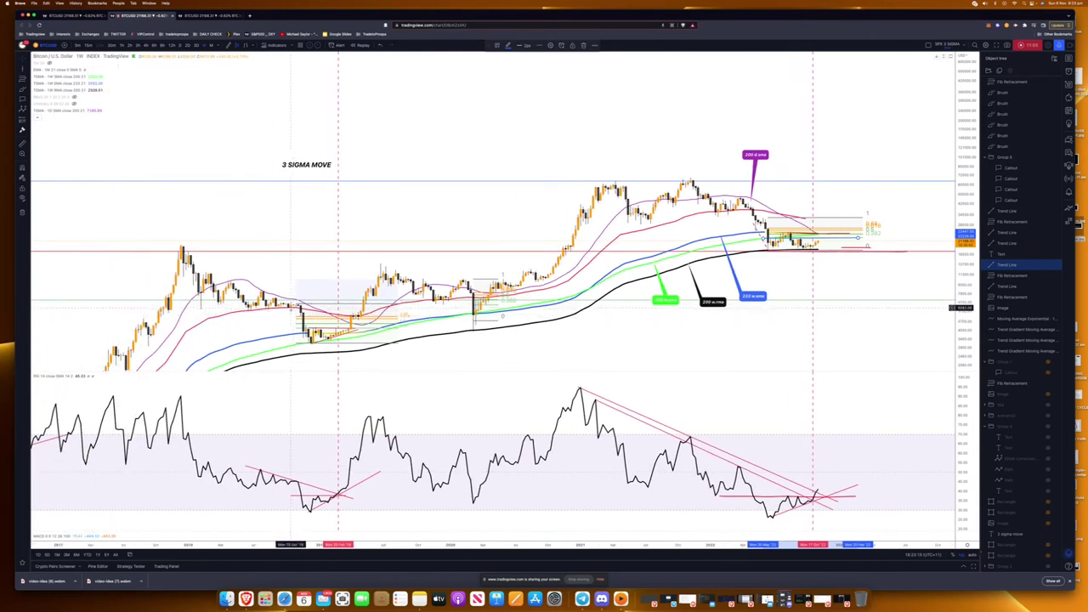
click(28, 70)
click(46, 69)
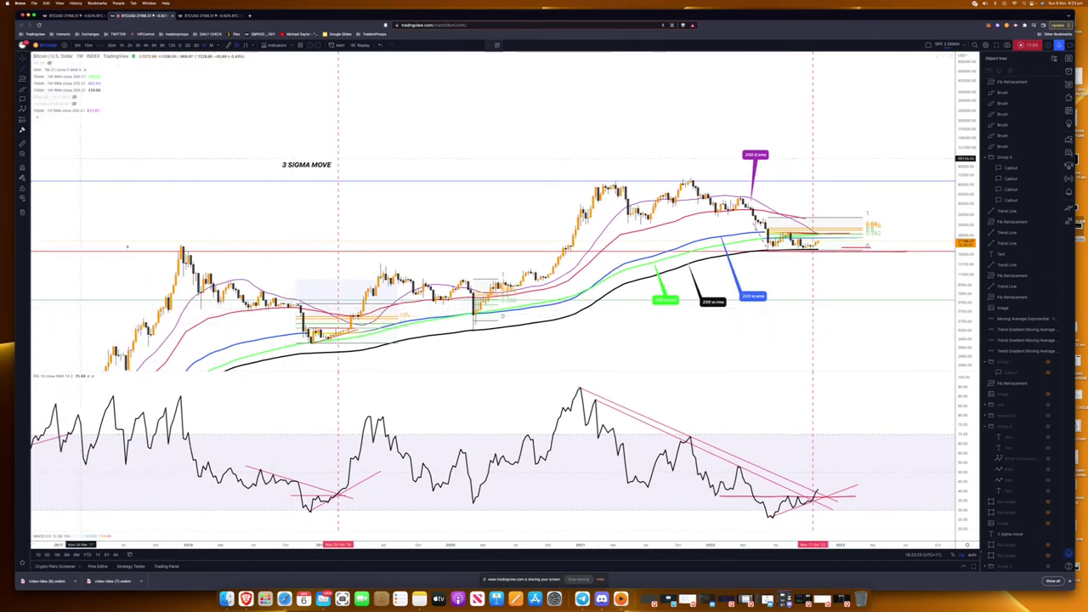
click(246, 489)
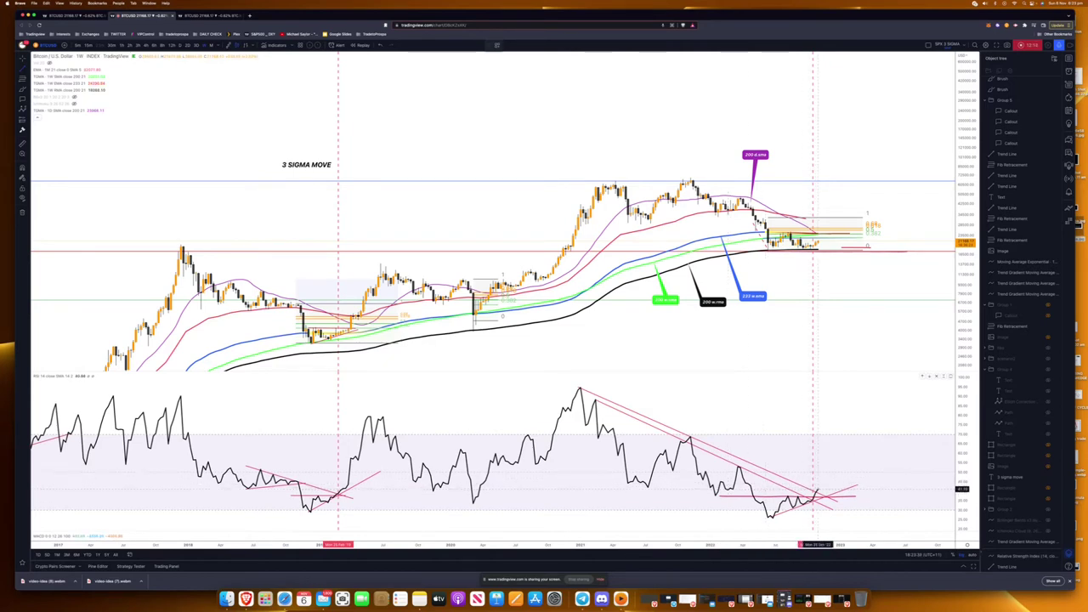
click(817, 493)
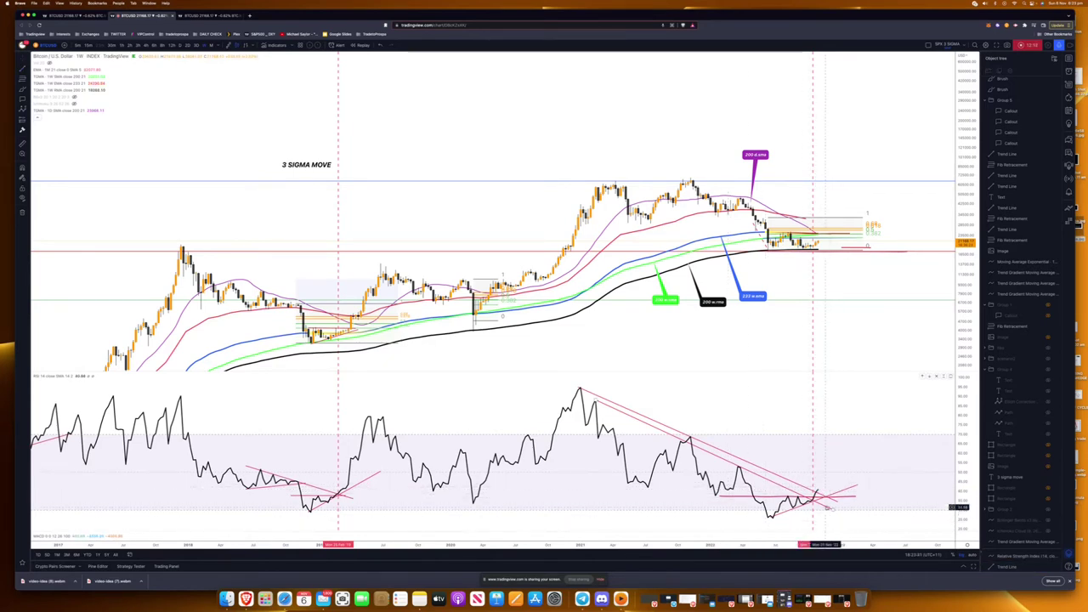
Brush-mark a possible RSI retest at the late-2022 breakout and sketch downward and upward price projections from the current candles.
click(28, 90)
click(49, 91)
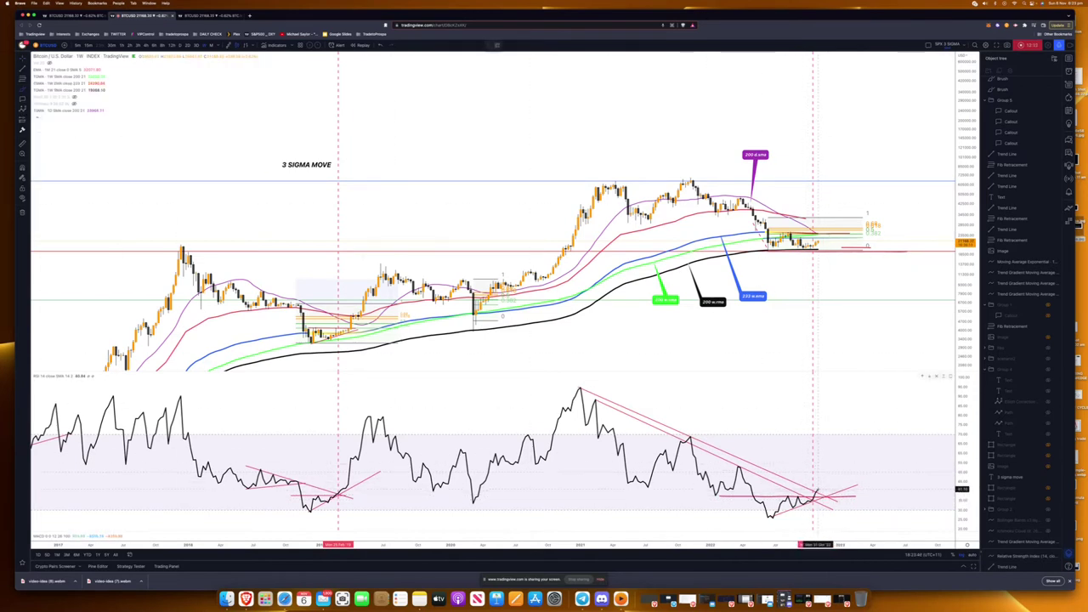
drag(814, 488, 826, 491)
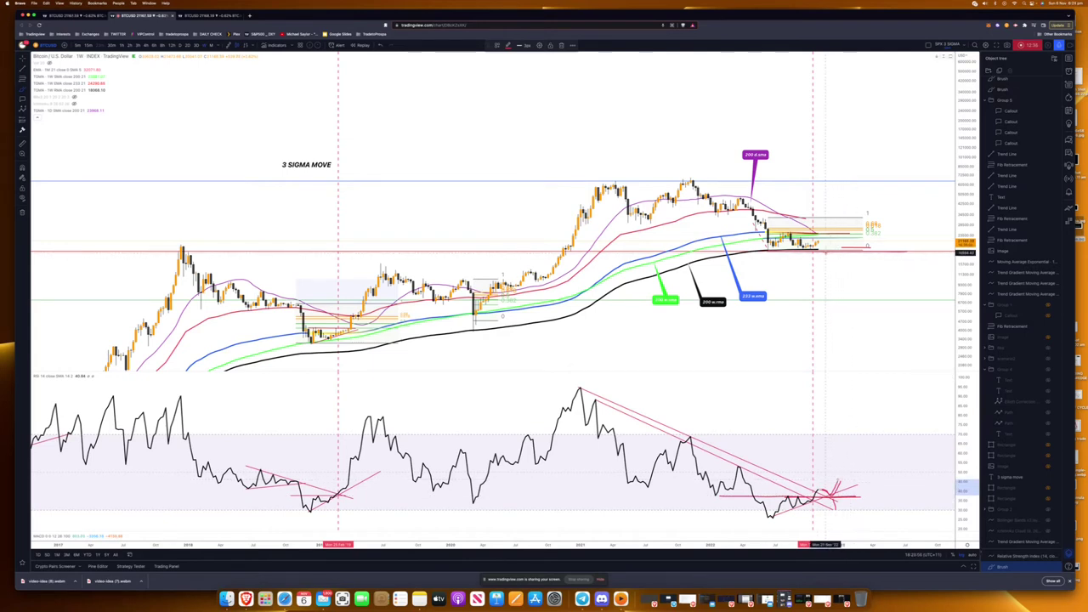
drag(834, 252, 850, 268)
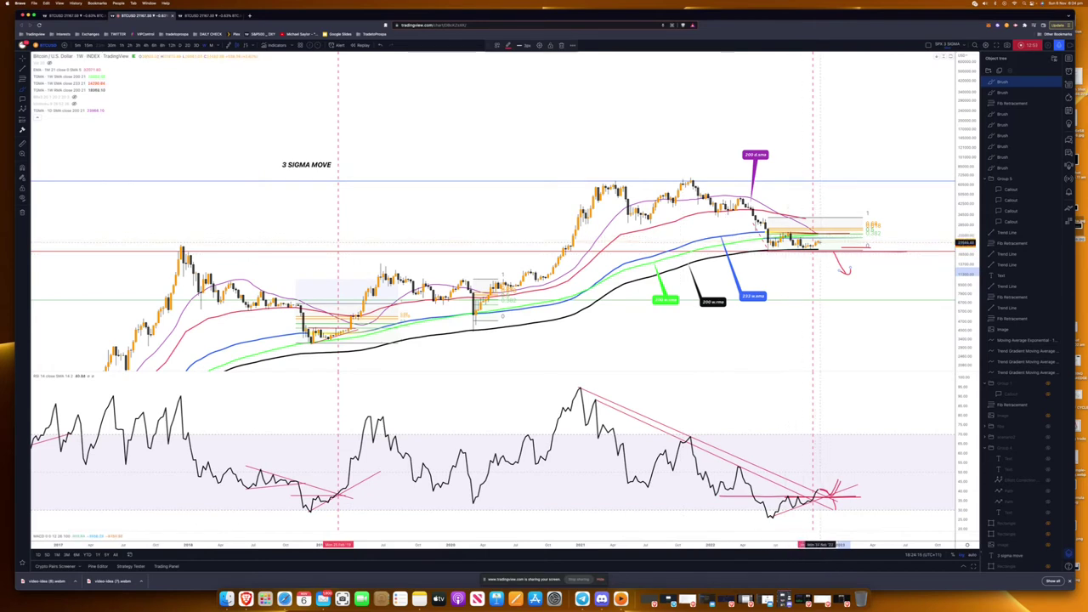
drag(813, 248, 833, 232)
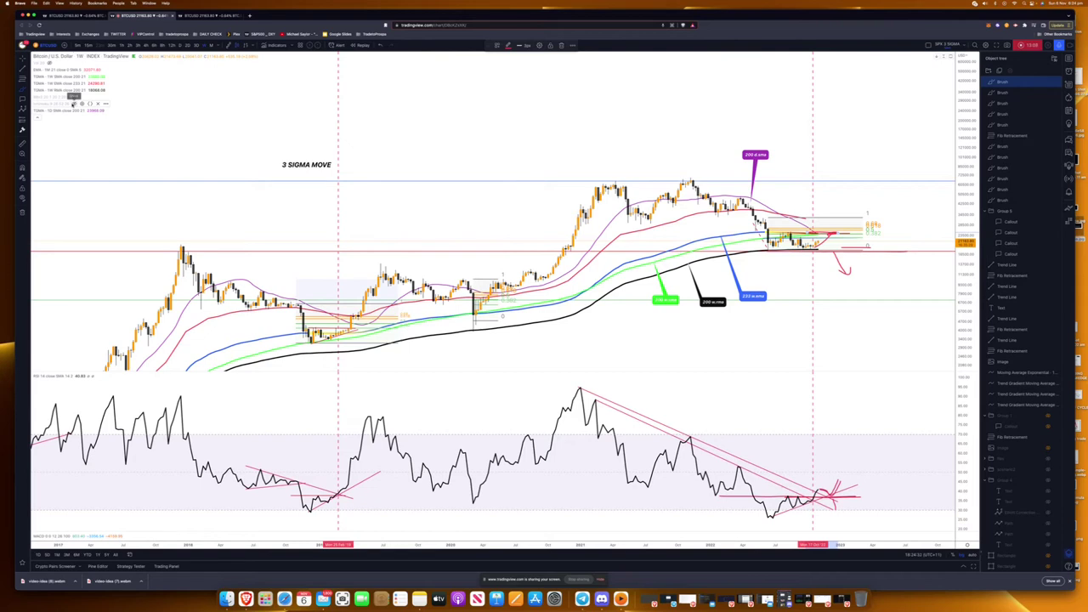
Show the Ichimoku cloud on the weekly chart and switch to the daily timeframe.
click(74, 103)
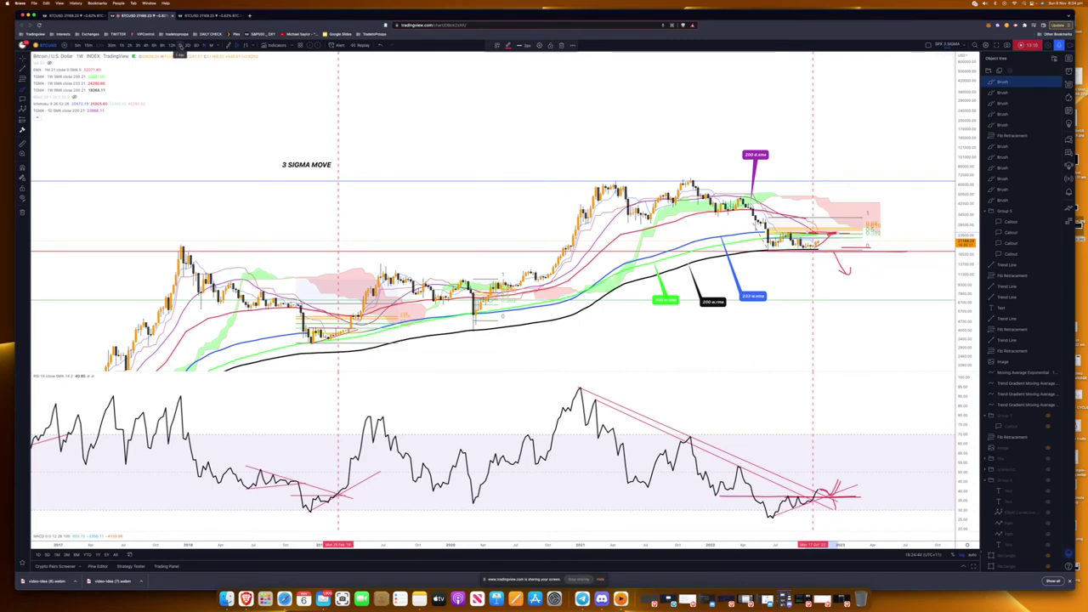
click(180, 47)
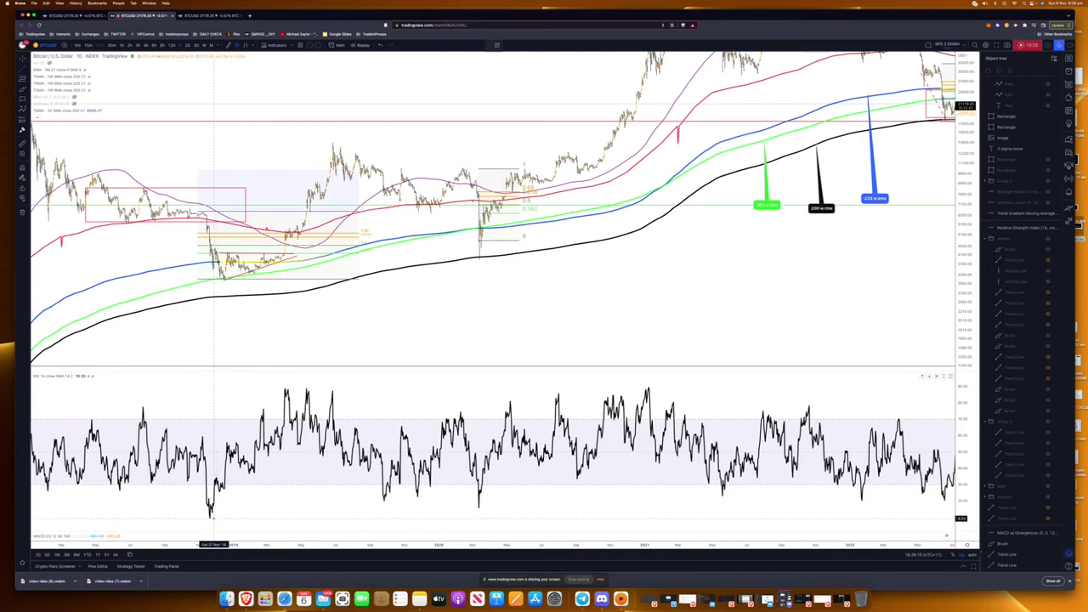
Draw two ascending daily RSI trend lines from the November and December 2018 lows into mid-2019.
click(209, 515)
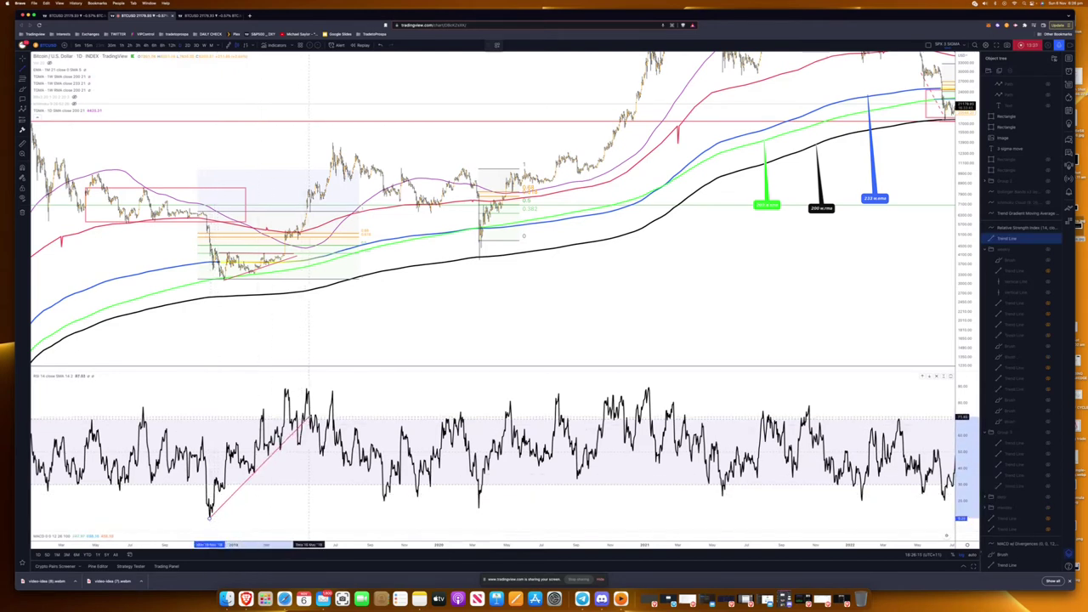
click(314, 418)
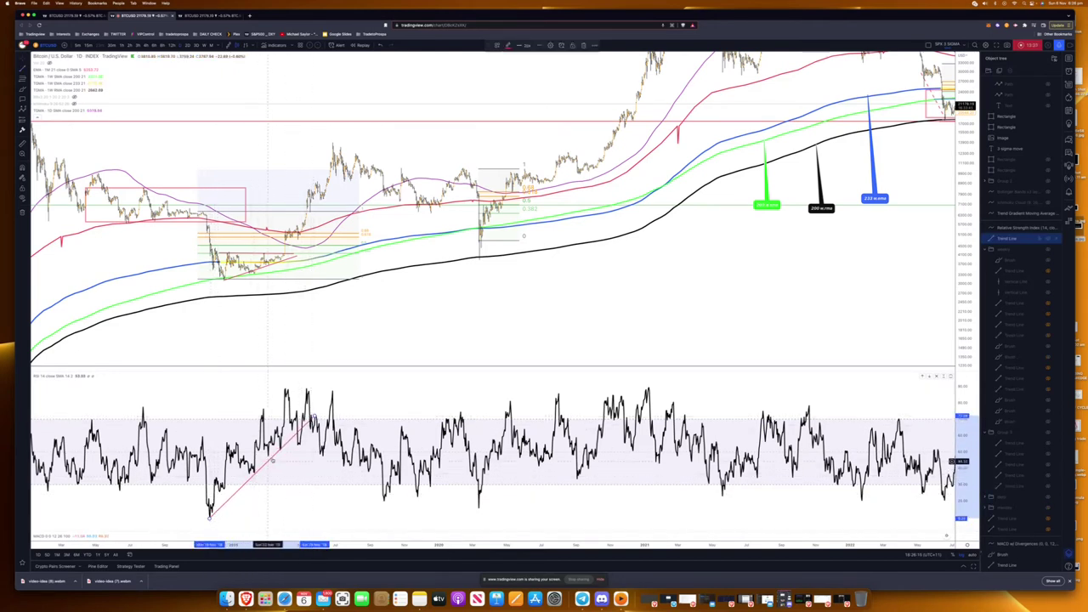
click(23, 69)
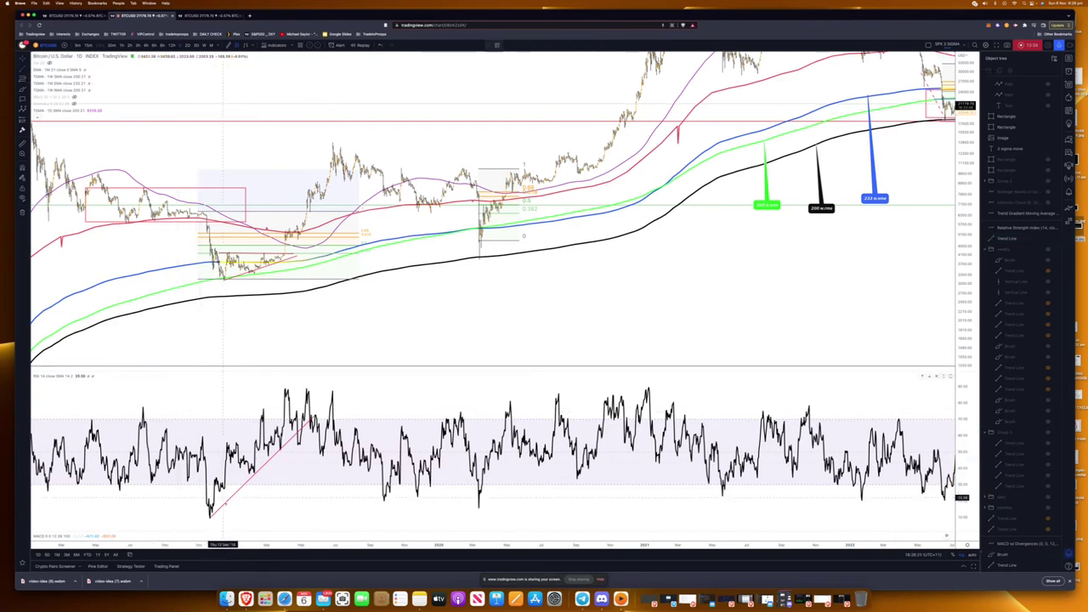
click(218, 492)
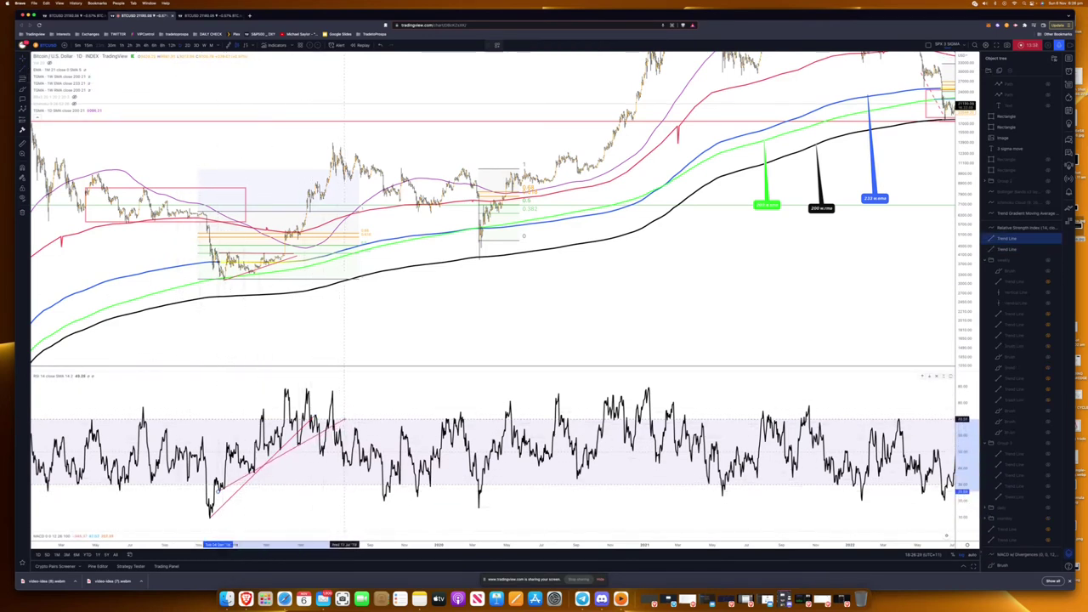
click(343, 419)
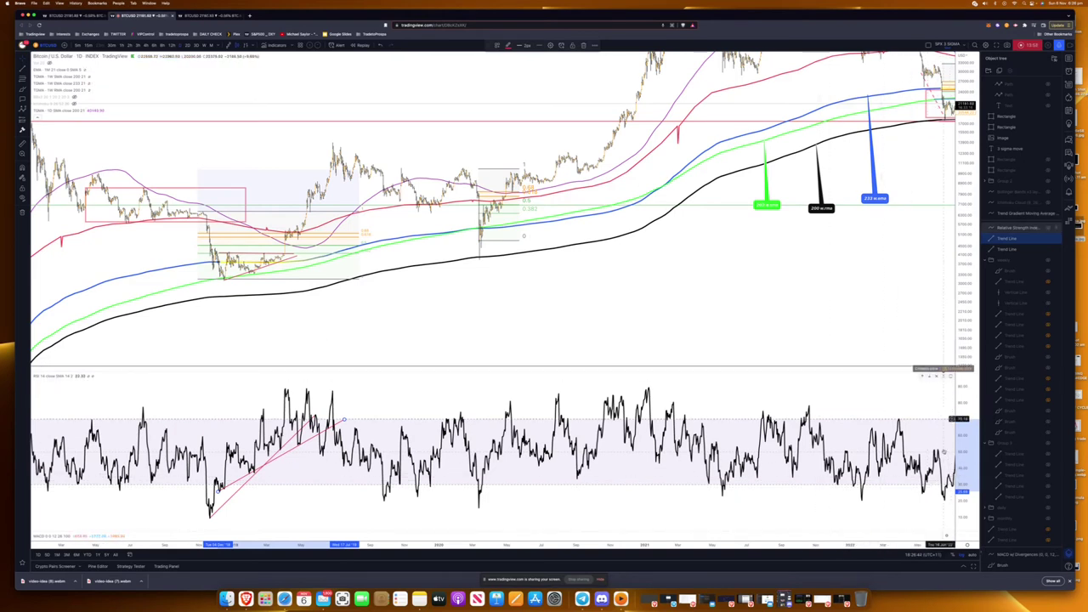
Expand the collapsed MACD pane, view it maximized and restore the stacked panes.
click(944, 536)
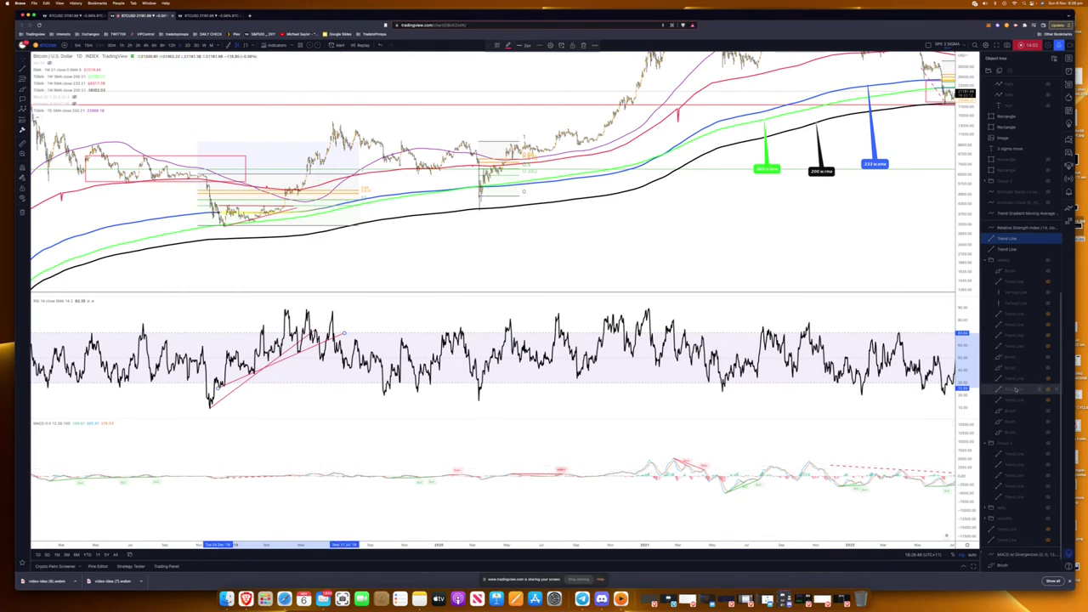
click(951, 425)
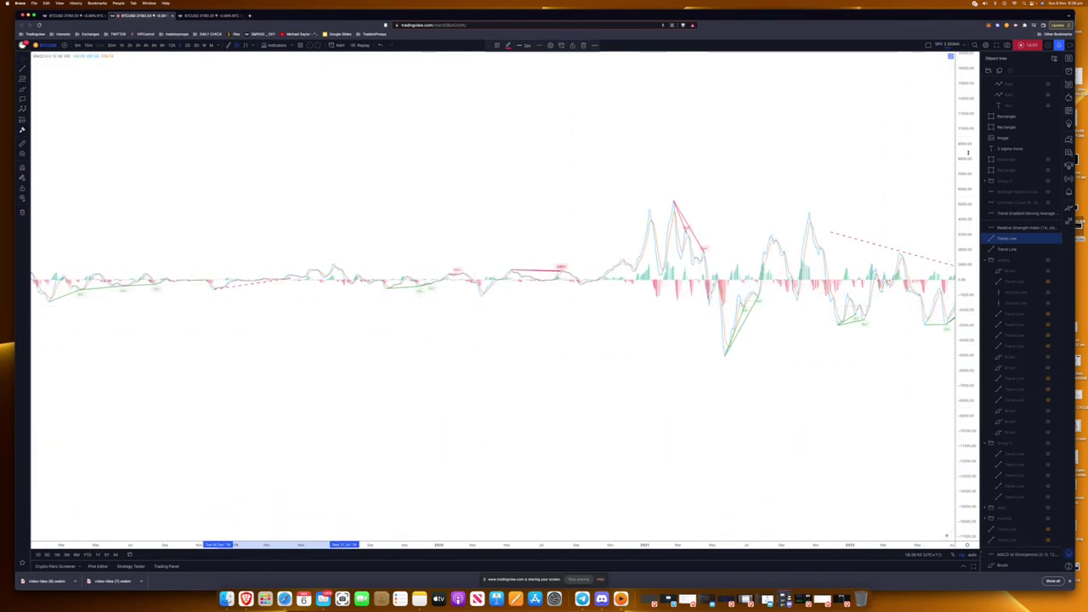
click(950, 57)
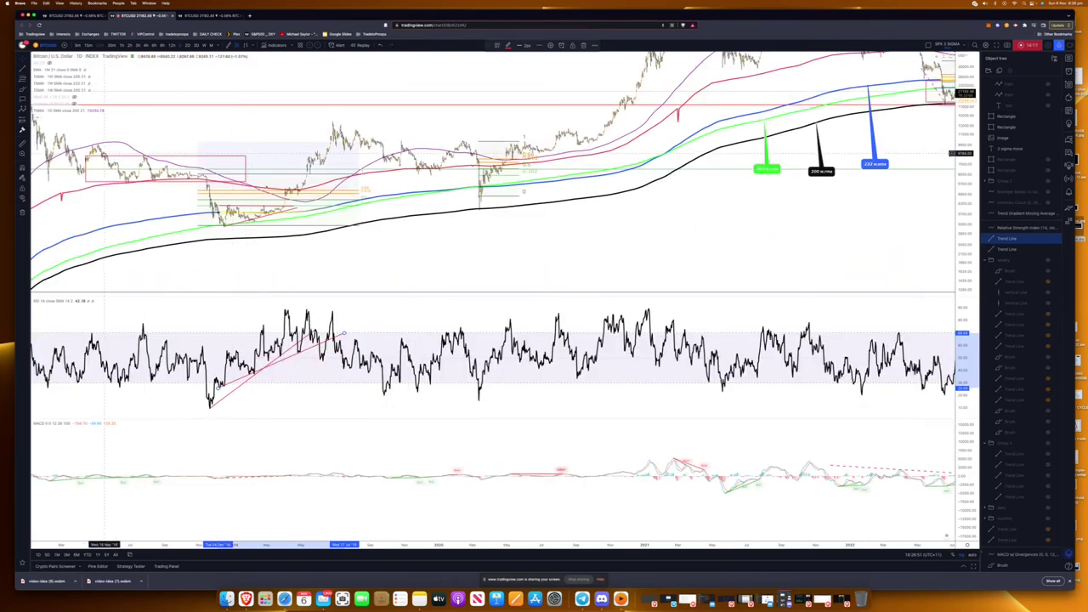
Place vertical lines at the mid-November 2018 price breakdown and the late-March 2019 recovery.
click(26, 68)
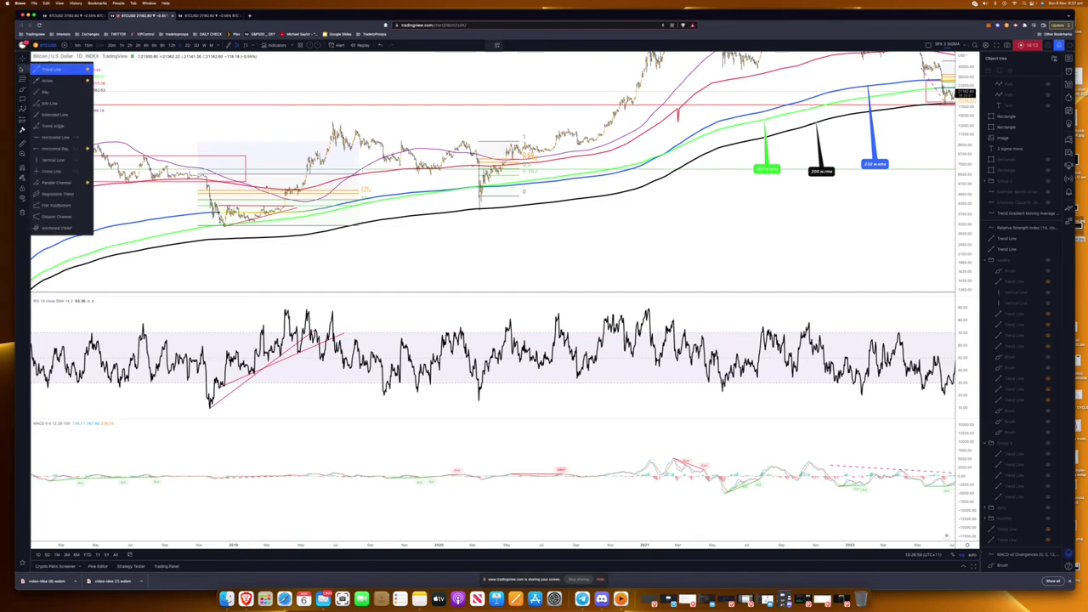
click(47, 159)
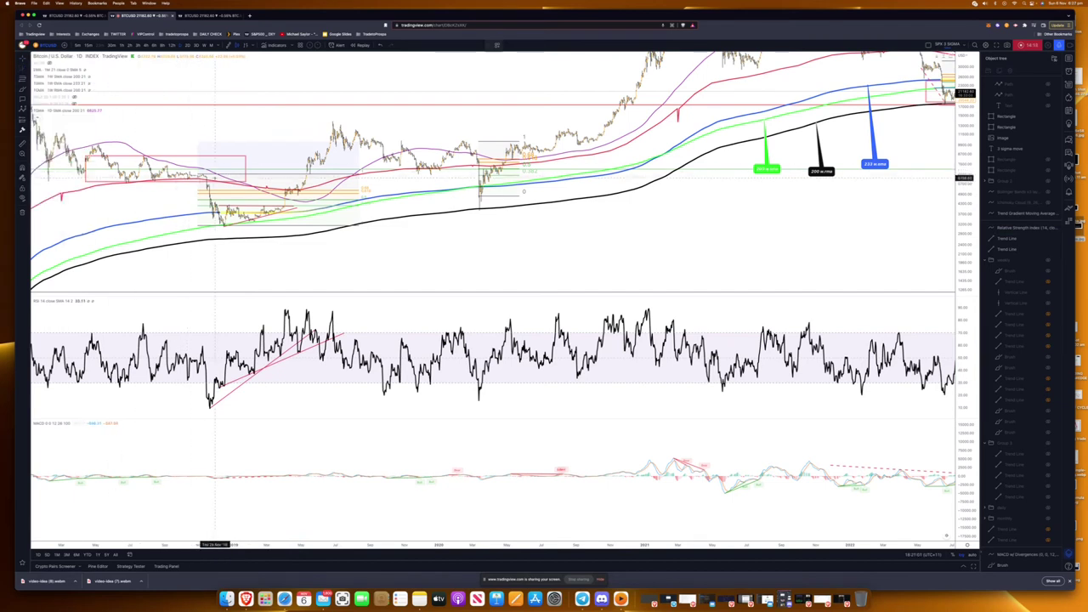
click(206, 174)
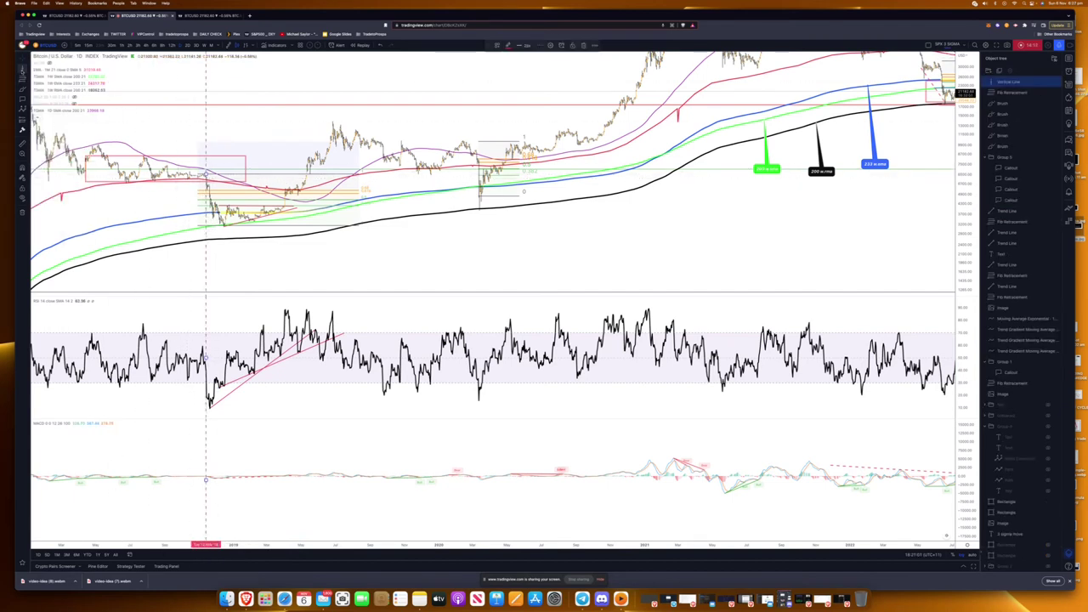
click(283, 174)
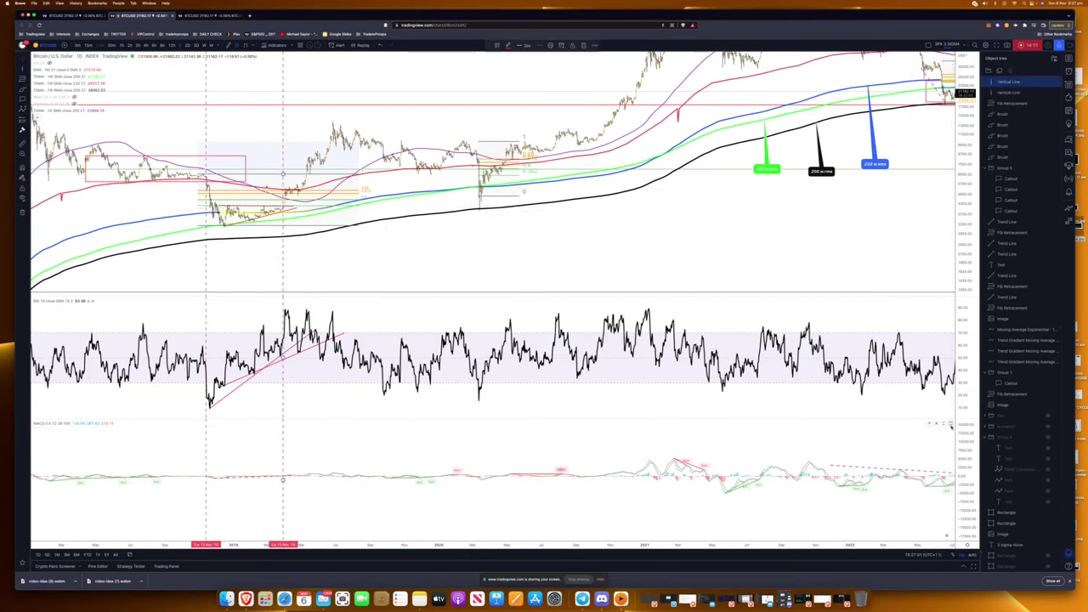
Maximize the MACD pane and enlarge the stretch between the two vertical lines to examine the late-2018 momentum recovery.
click(951, 424)
scroll(185, 340, up, 2)
drag(229, 352, 790, 411)
scroll(790, 410, up, 6)
drag(968, 386, 962, 108)
drag(967, 350, 961, 127)
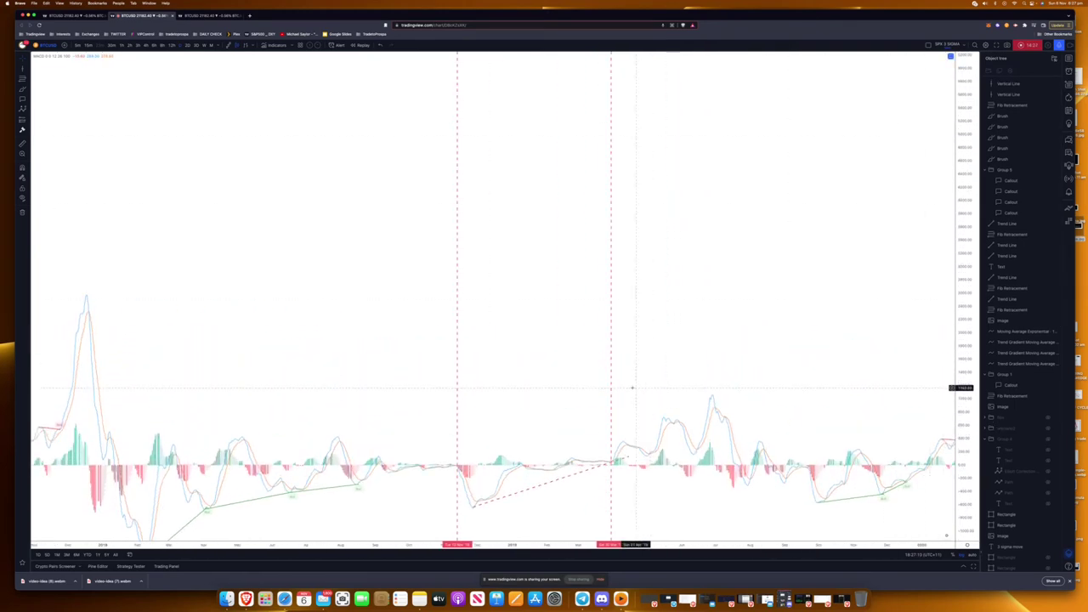
drag(636, 383, 618, 247)
click(440, 341)
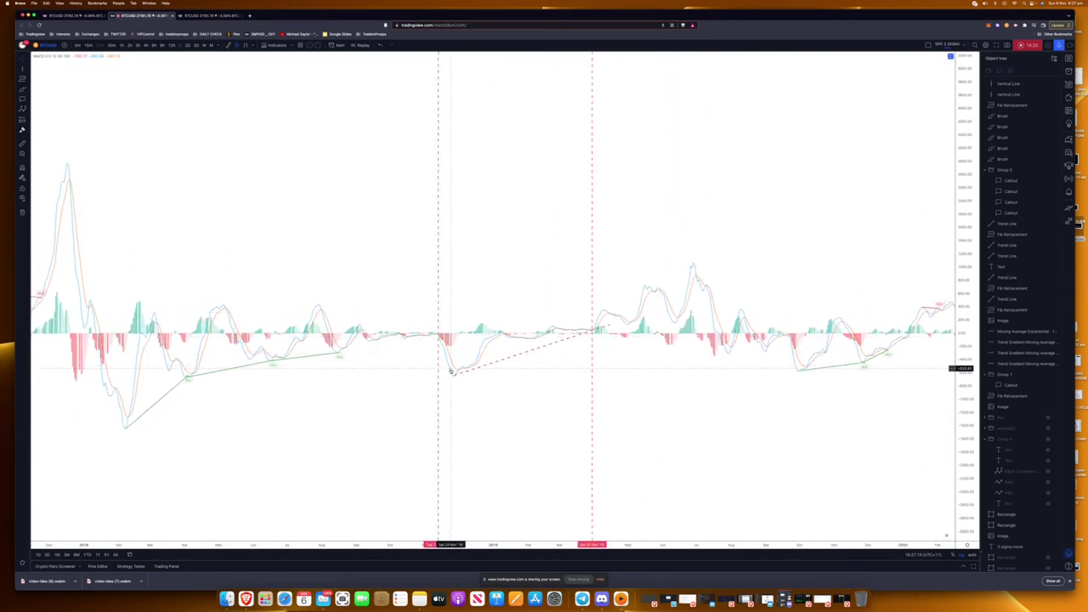
Shorten the dashed MACD trend line to about 22 March 2019, add a vertical line at mid-February 2019, and restore the stacked panes.
drag(609, 325, 583, 318)
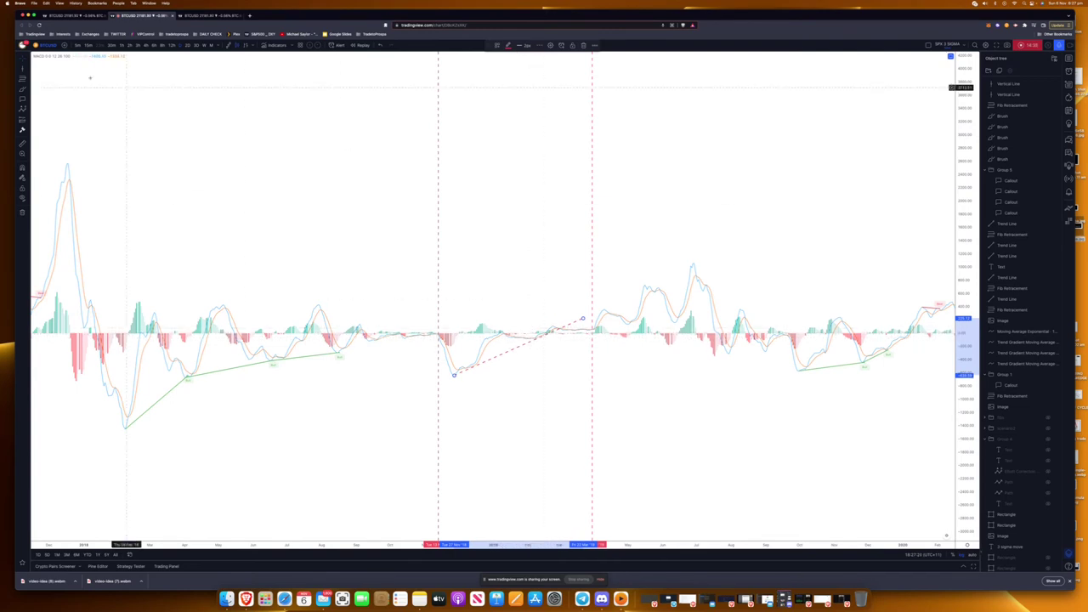
click(504, 323)
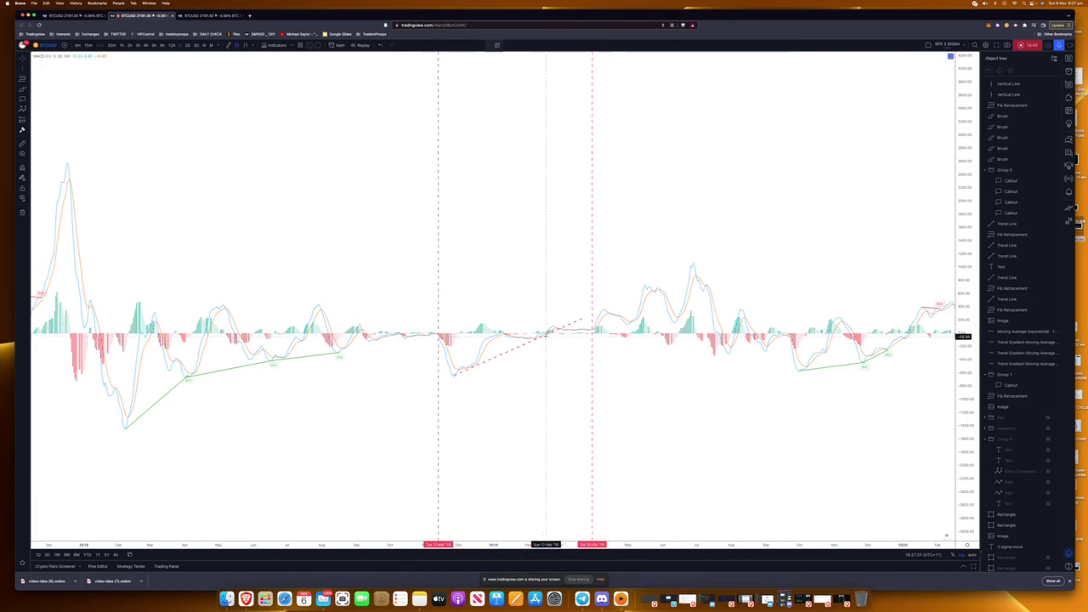
click(548, 331)
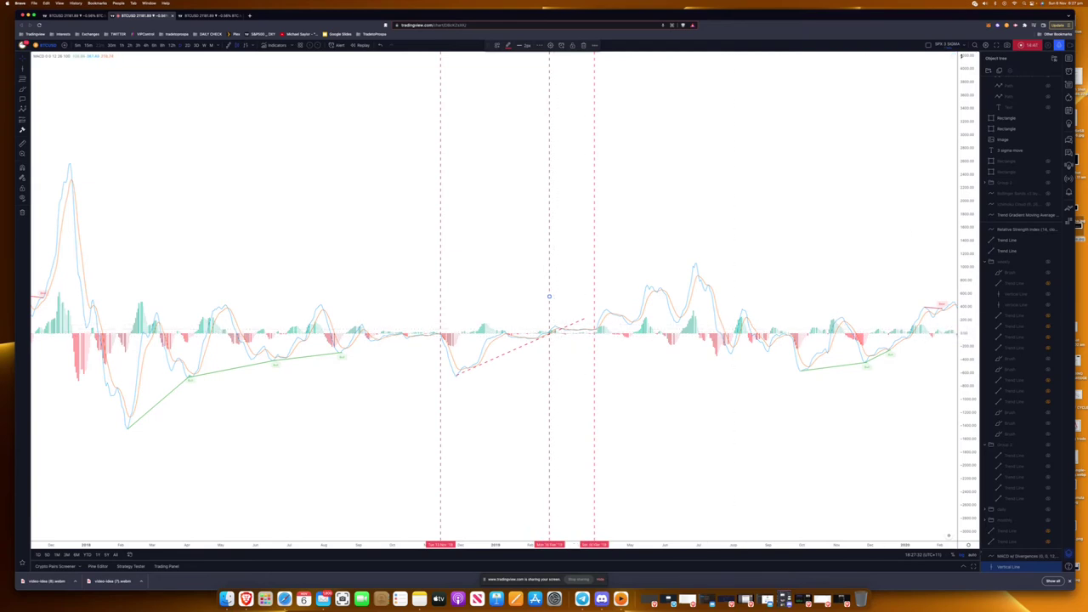
click(954, 57)
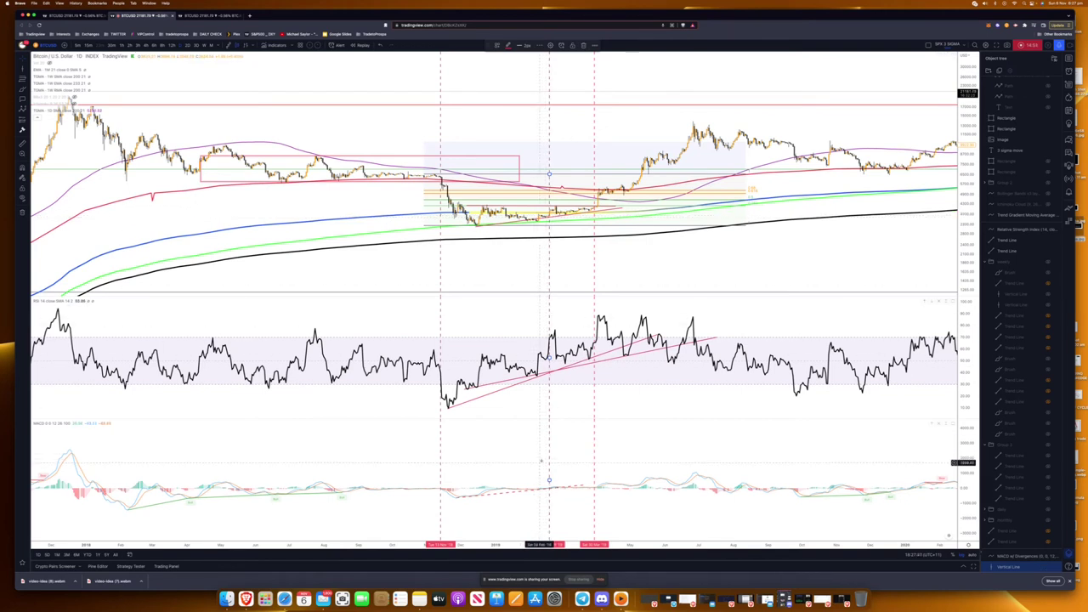
Draw two ascending daily RSI trend lines, one from the mid-June 2022 low to about April 2023 and one from late August 2022 to mid-January 2023.
scroll(641, 457, right, 10)
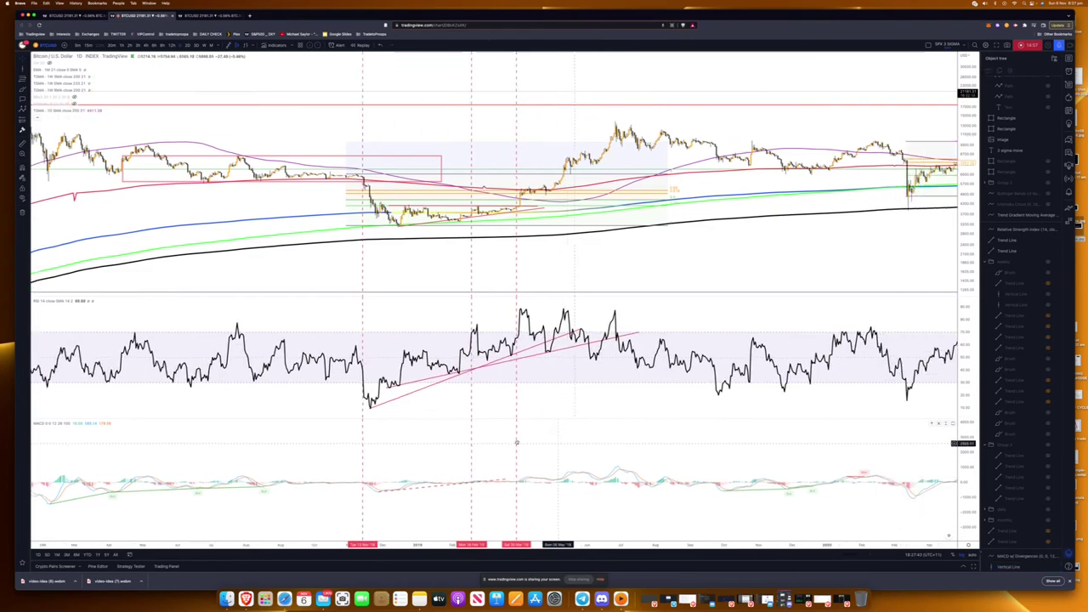
scroll(746, 362, down, 10)
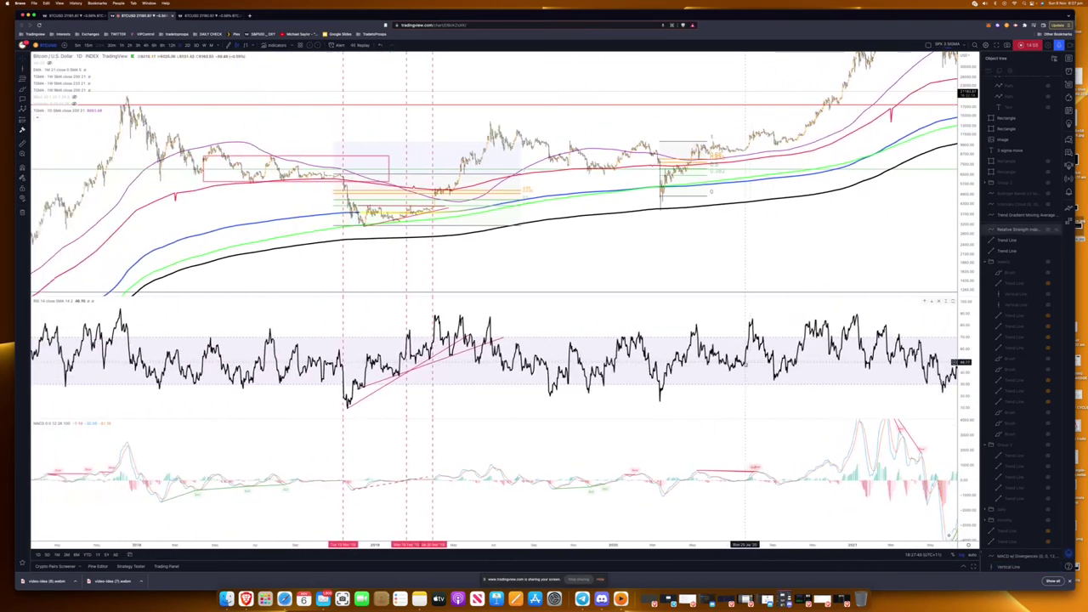
drag(865, 236, 382, 243)
scroll(382, 243, up, 4)
scroll(382, 243, up, 3)
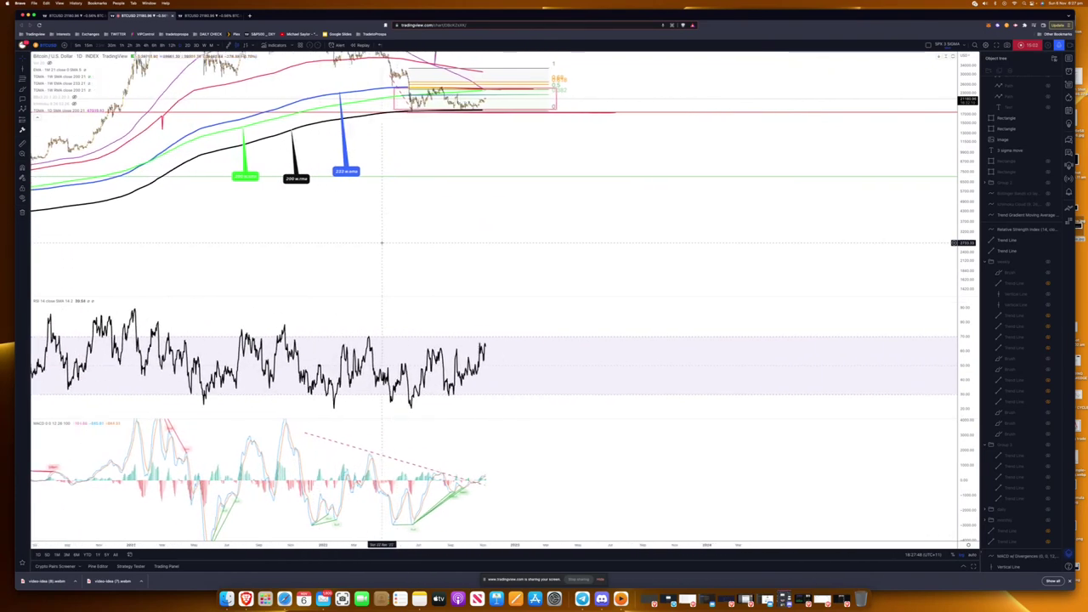
drag(410, 228, 533, 219)
scroll(533, 218, right, 5)
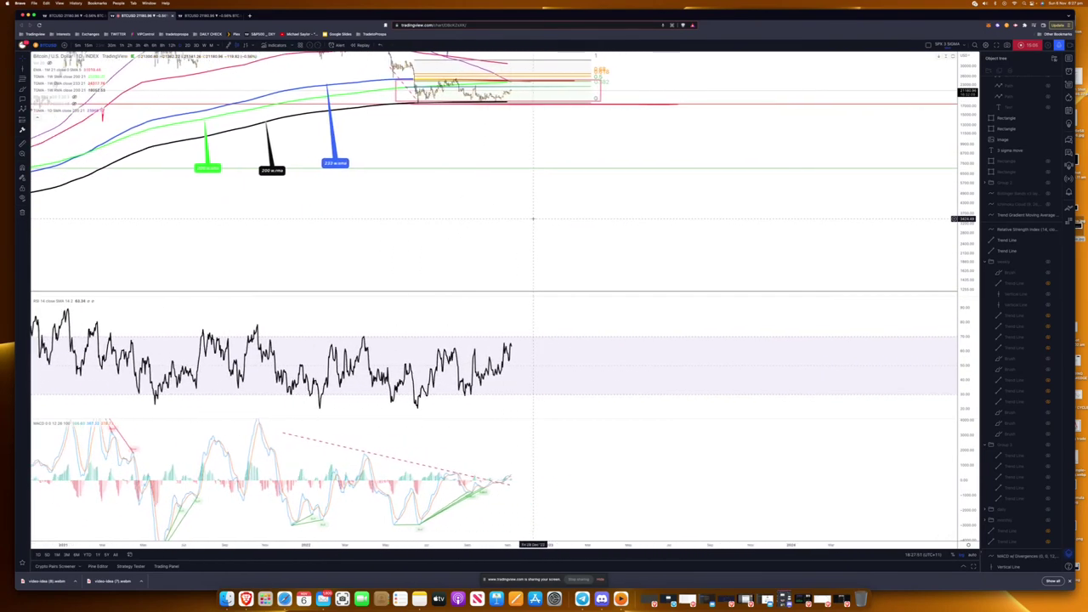
scroll(533, 219, left, 1)
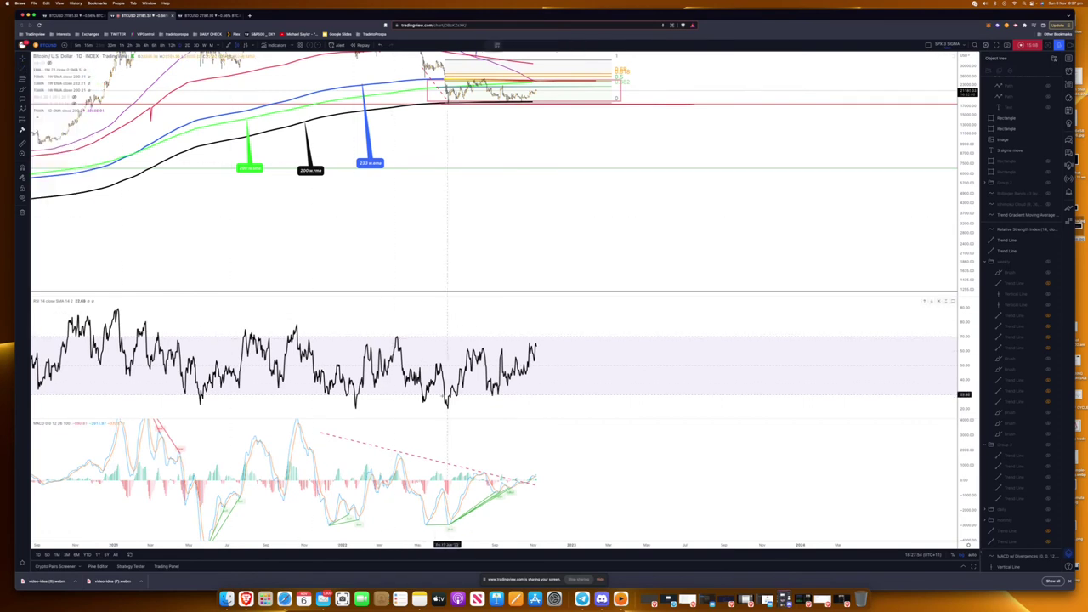
drag(446, 410, 629, 355)
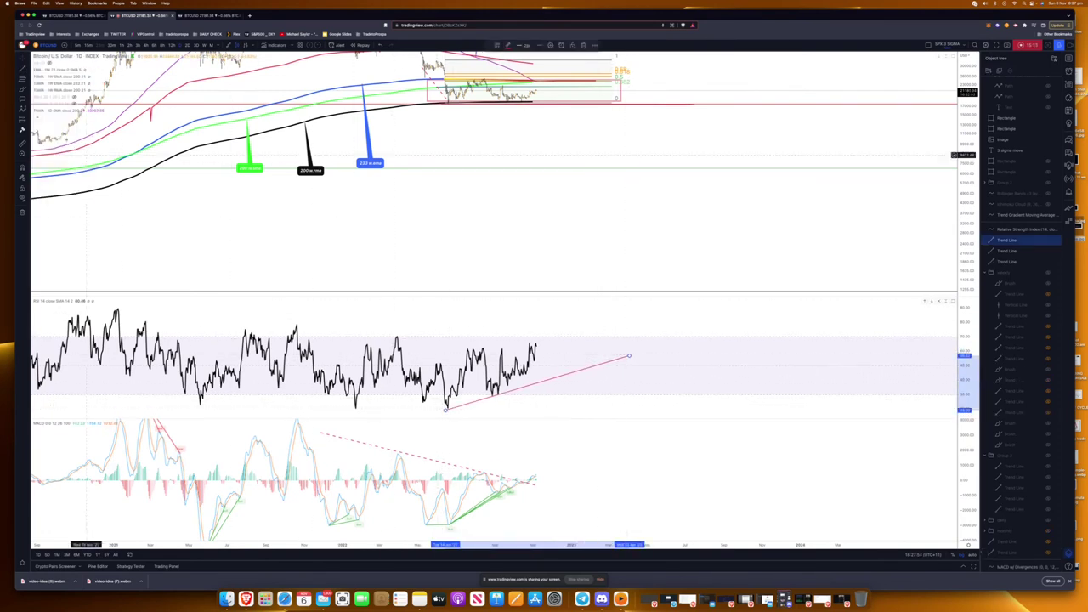
click(500, 340)
drag(488, 397, 581, 340)
click(581, 337)
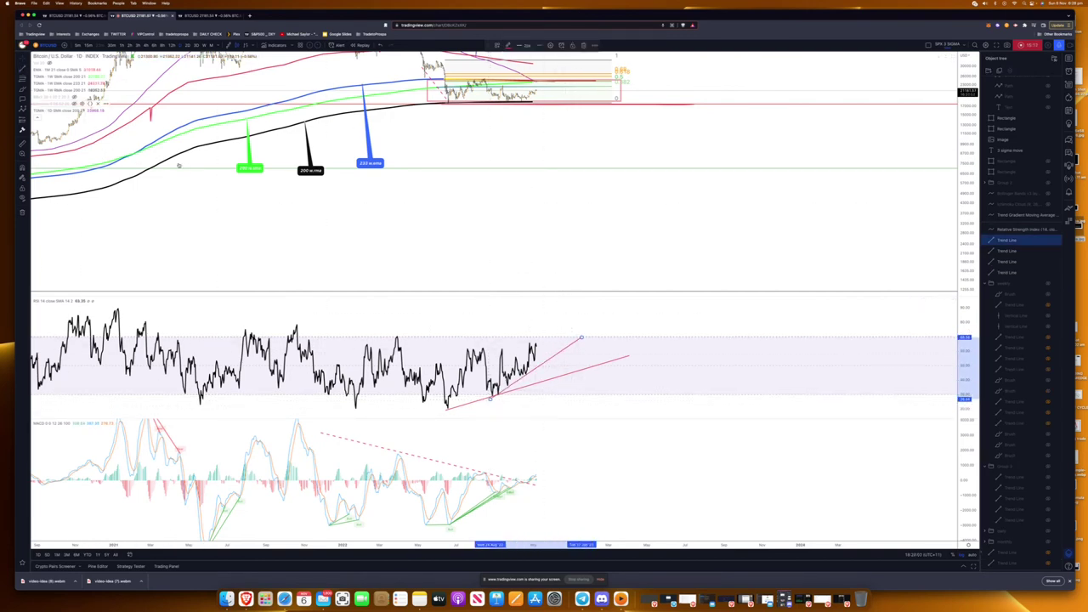
Draw two horizontal RSI resistance lines, one from mid-June to late December 2022 and a higher one from late September 2022 to mid-January 2023.
drag(444, 348, 556, 349)
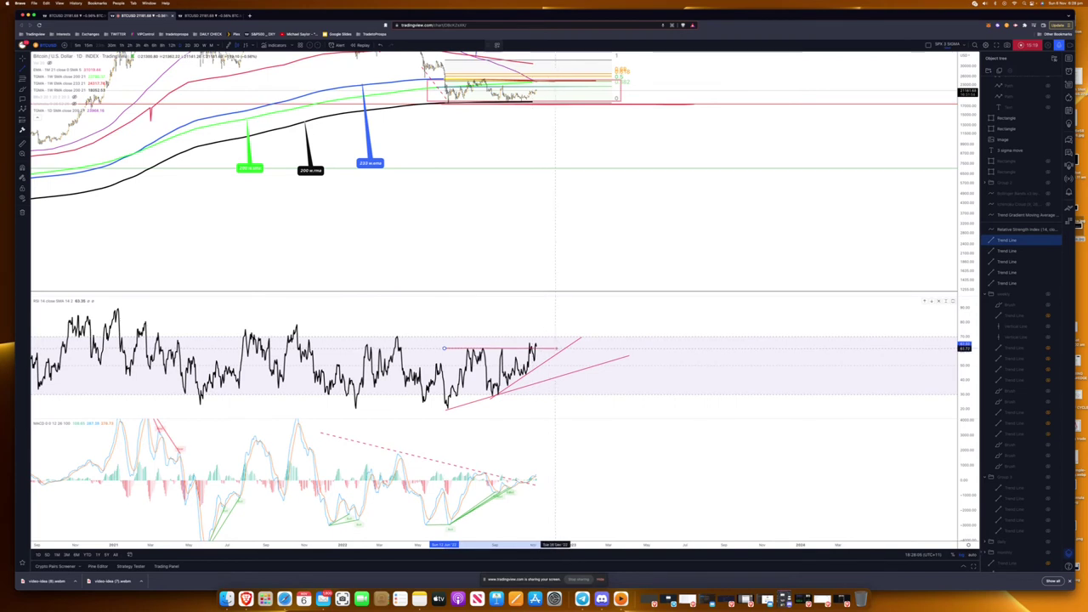
click(569, 348)
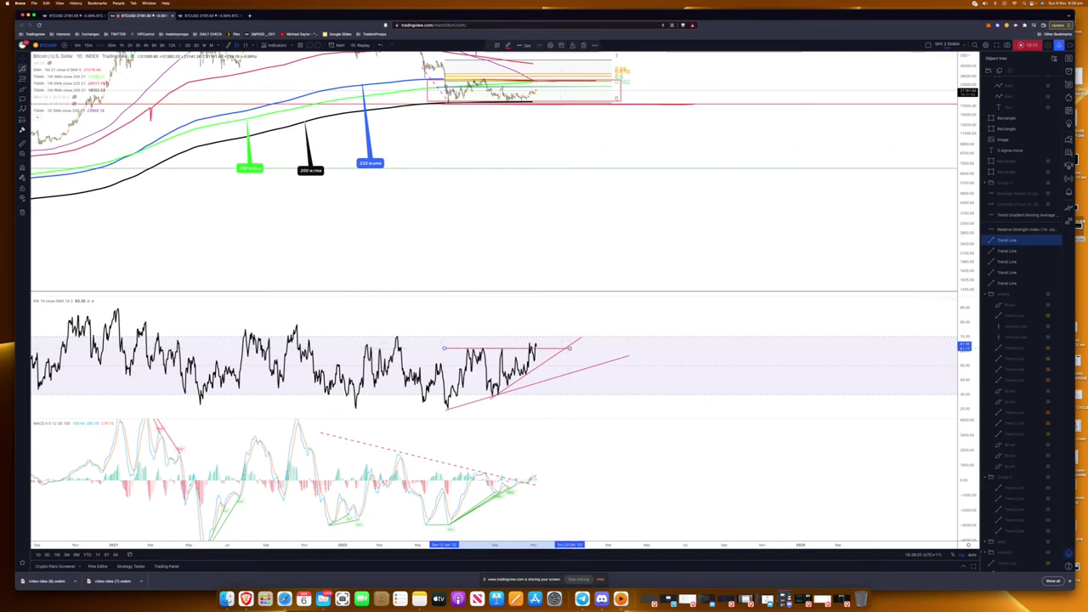
click(23, 69)
click(510, 343)
click(578, 340)
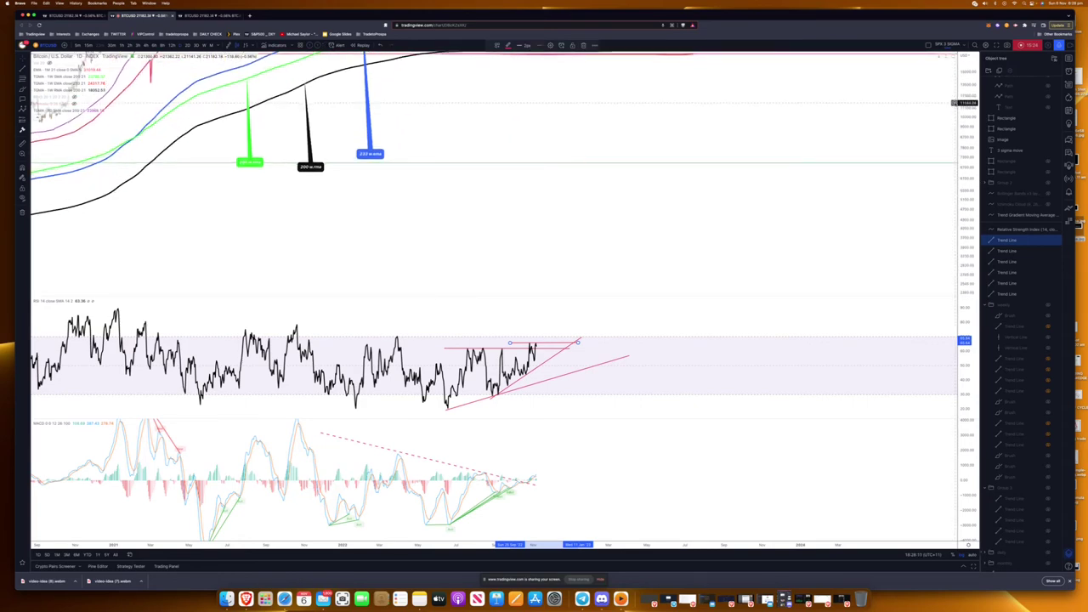
Bring the 2022 price range into view and show prices on its Fib Retracement levels.
drag(726, 129, 766, 308)
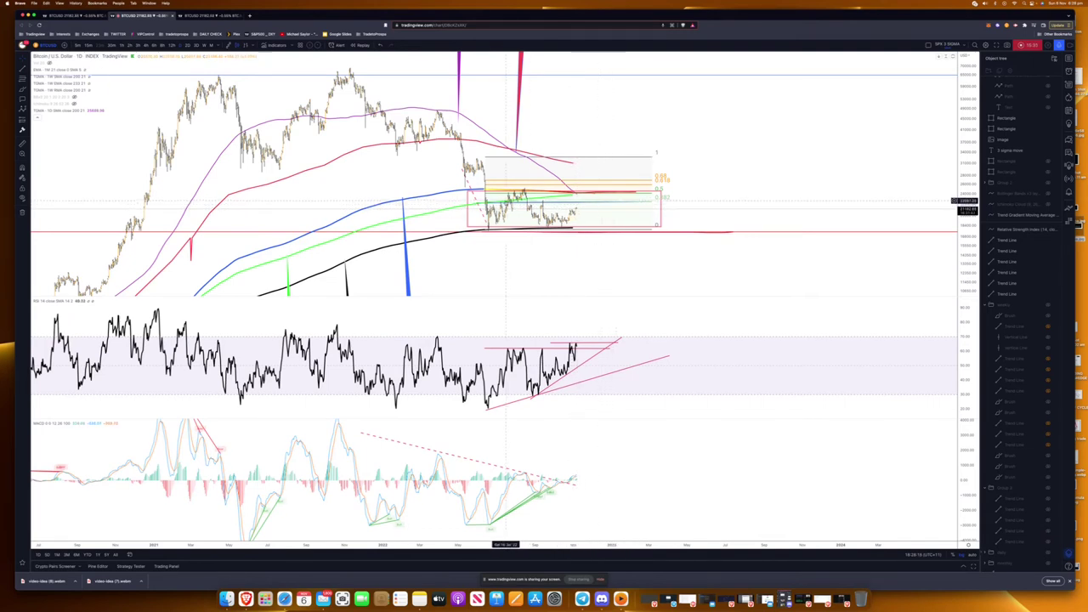
double_click(648, 204)
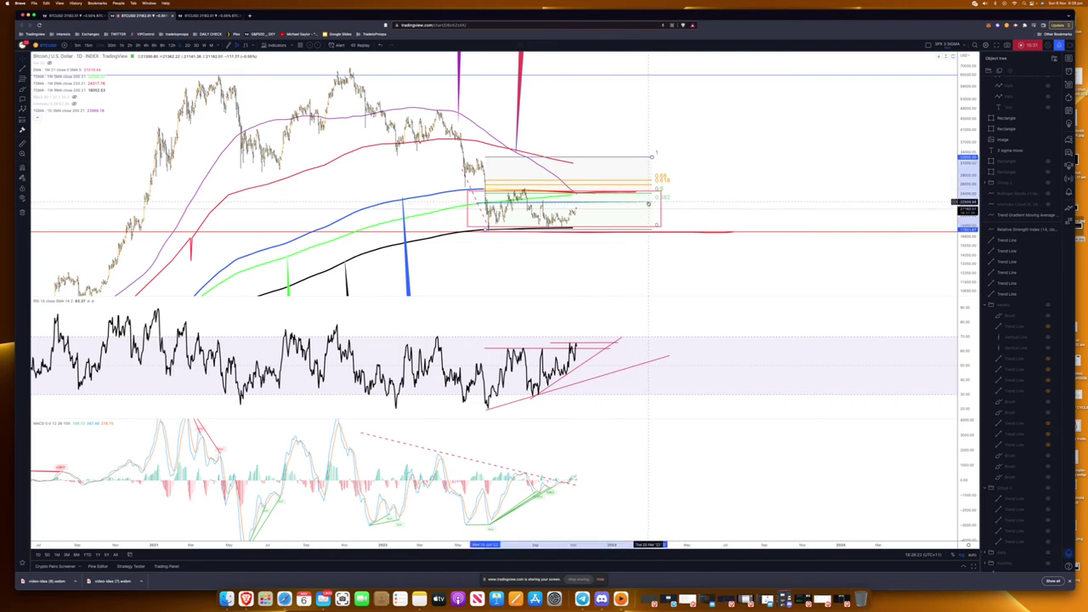
click(493, 250)
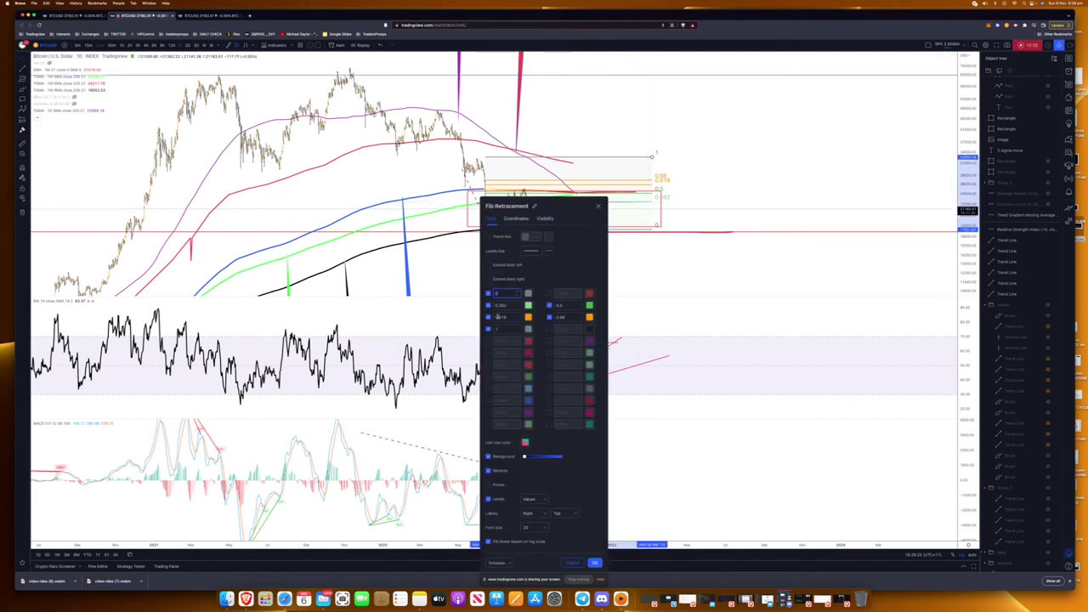
click(488, 485)
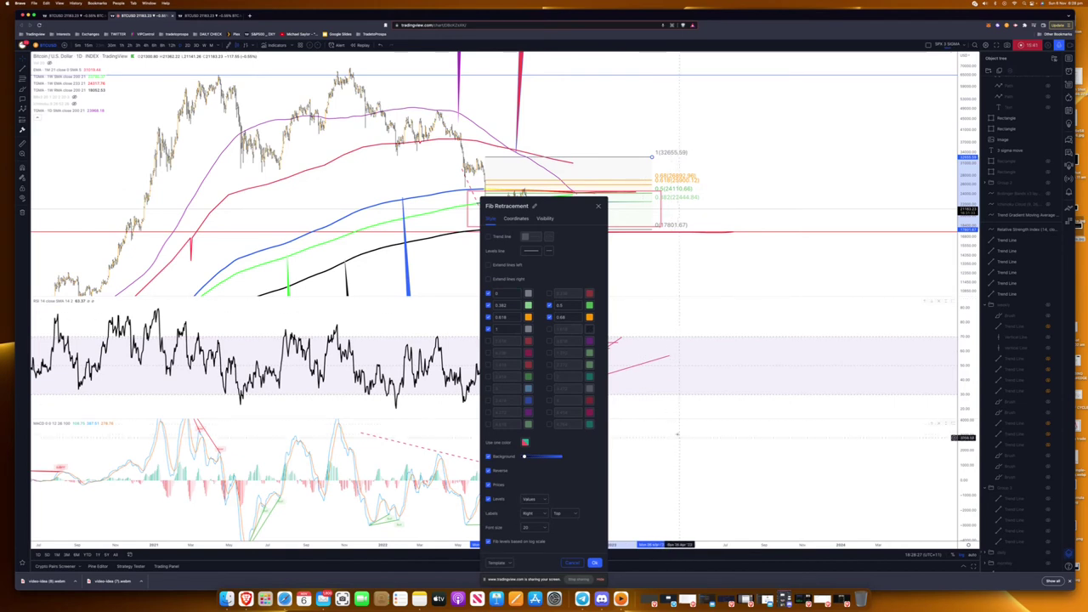
click(595, 563)
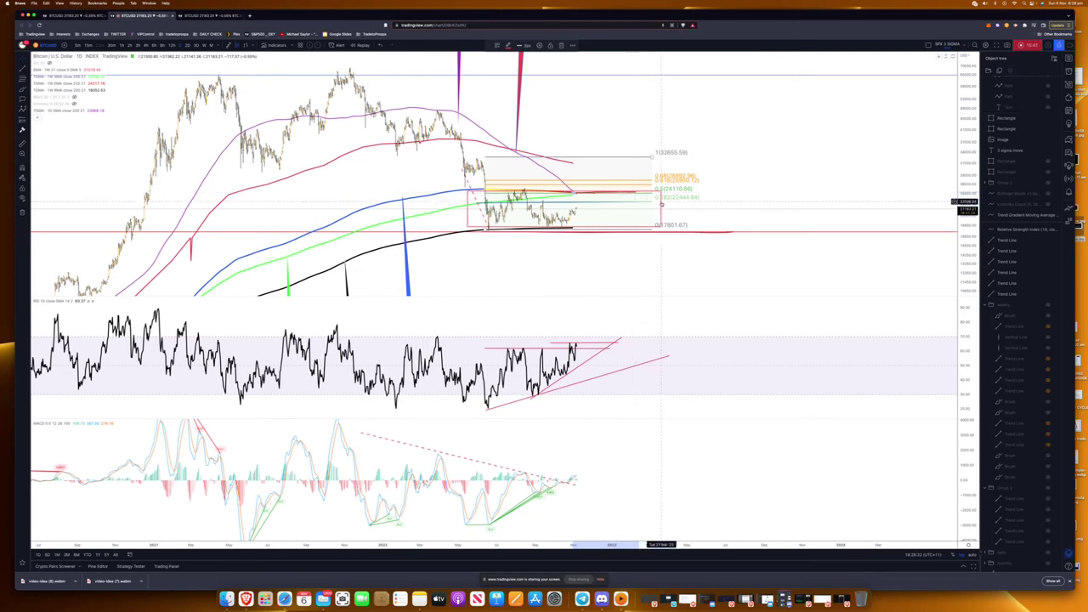
Resize the red rectangle around the 2022 price range to span early June 2022 to early January 2023, extending it slightly below the 0 level.
drag(662, 208, 605, 209)
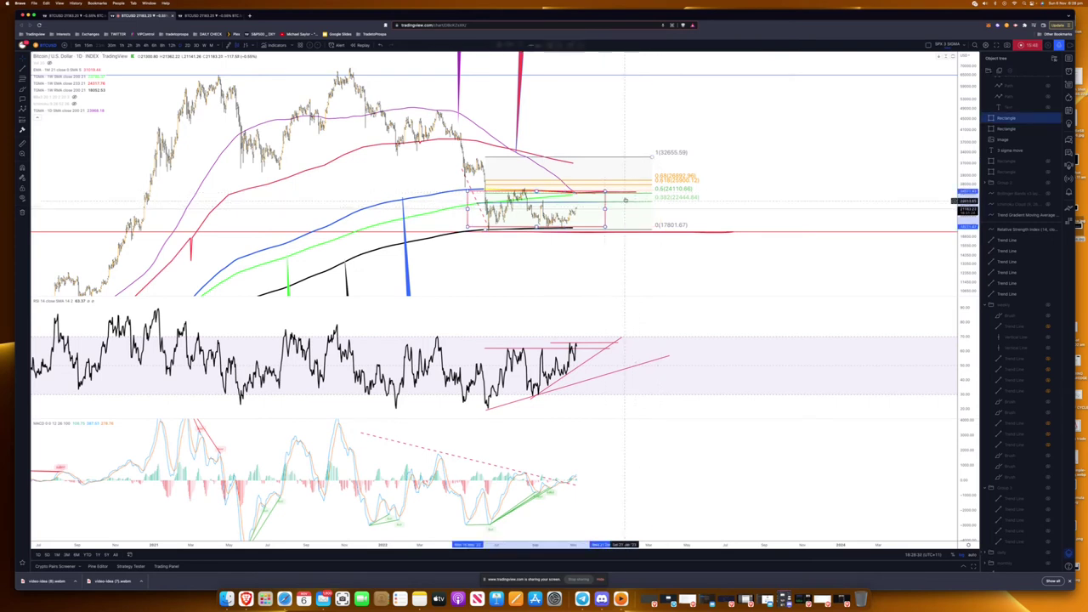
click(633, 193)
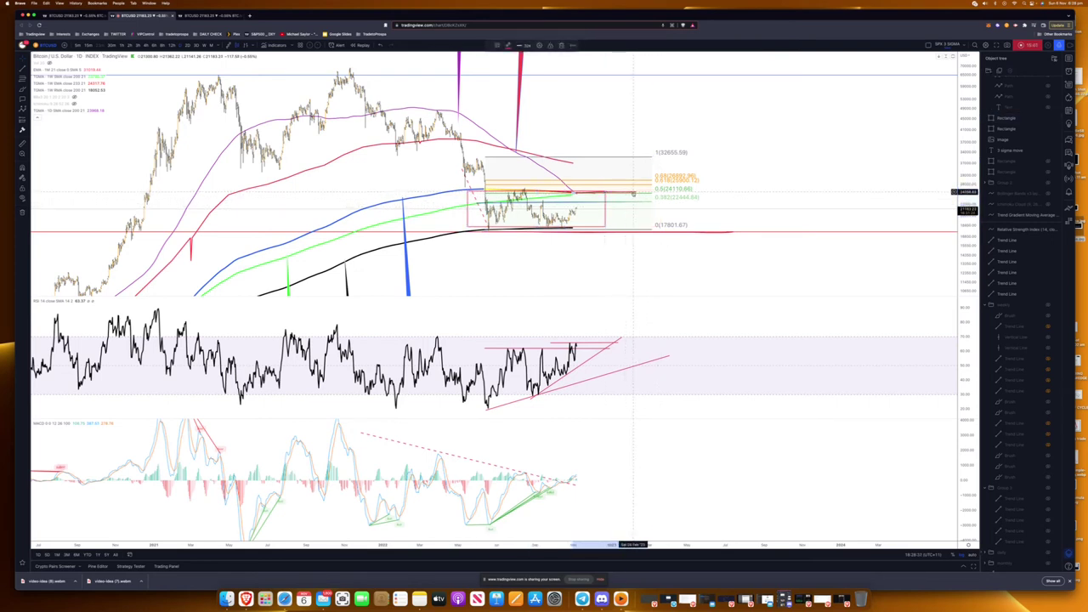
click(605, 193)
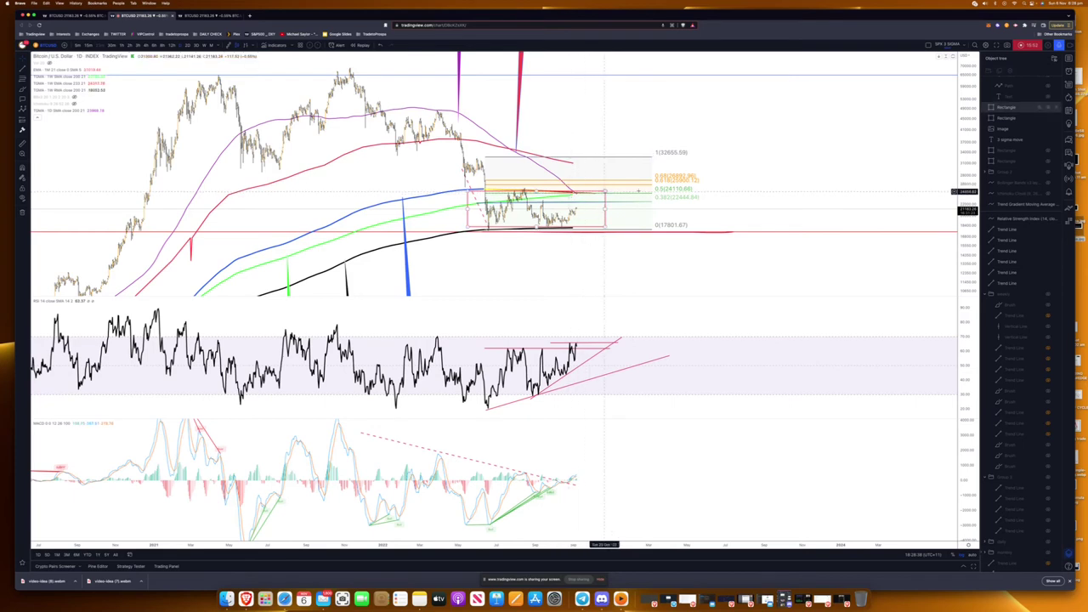
key(Escape)
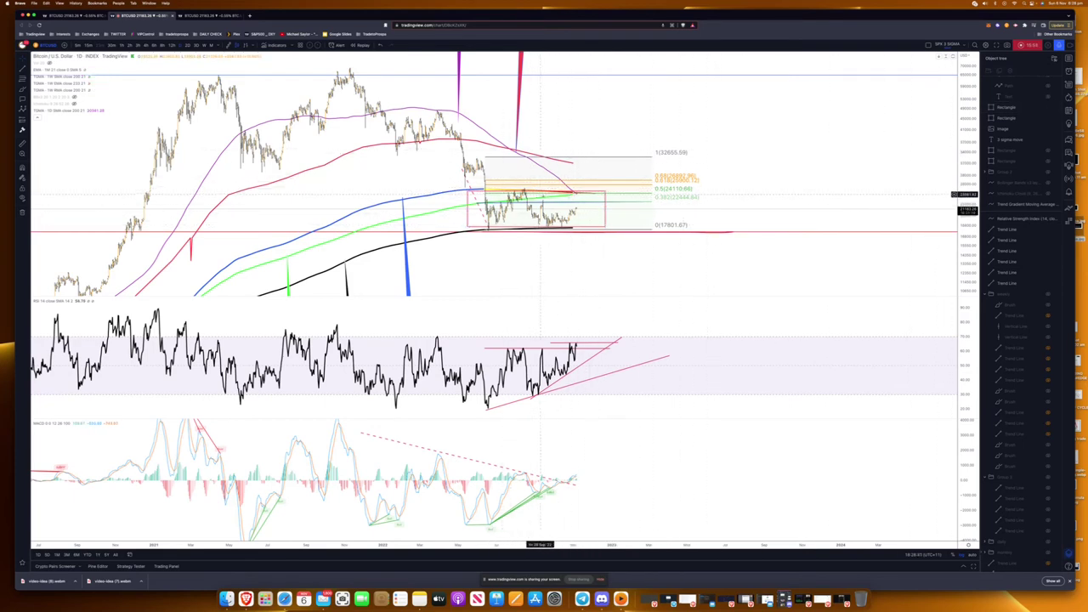
click(605, 208)
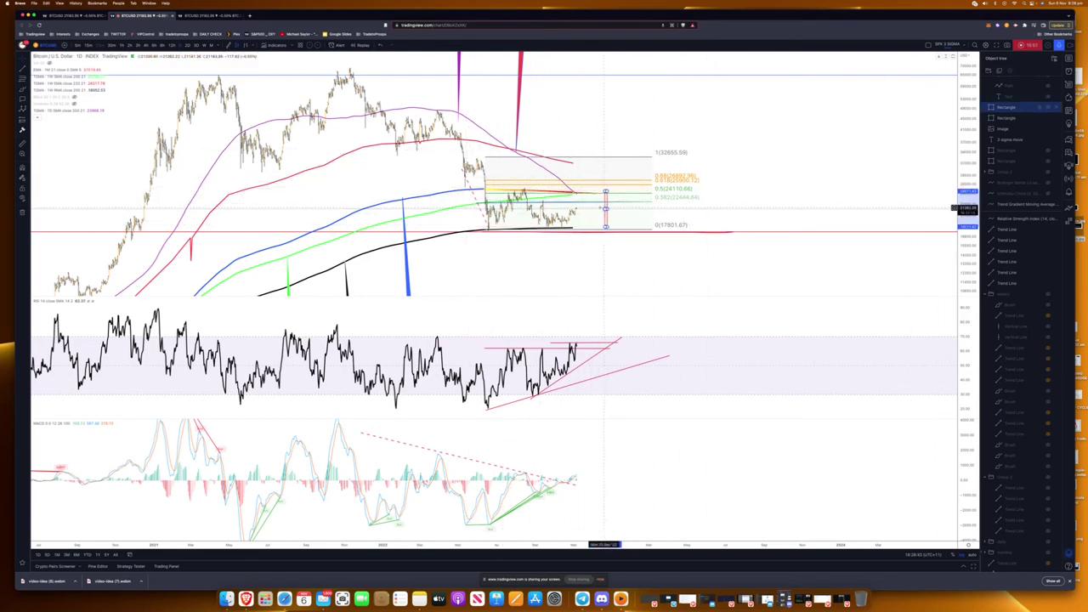
drag(605, 208, 478, 210)
drag(606, 227, 611, 237)
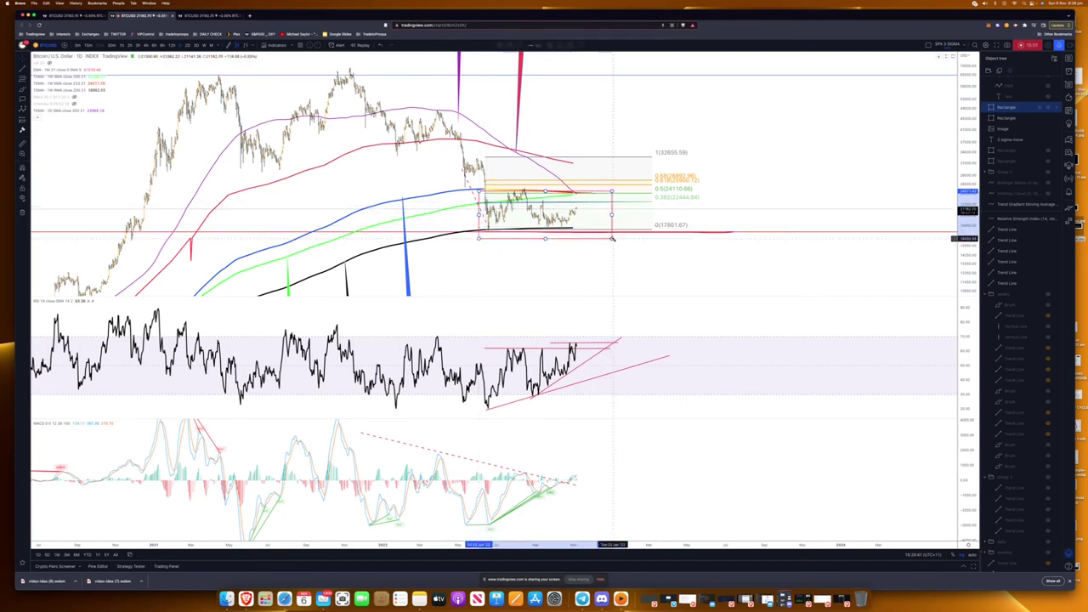
Examine the 2022 price, RSI and MACD recovery alongside the marked 2018–2019 bottom.
scroll(533, 503, up, 1)
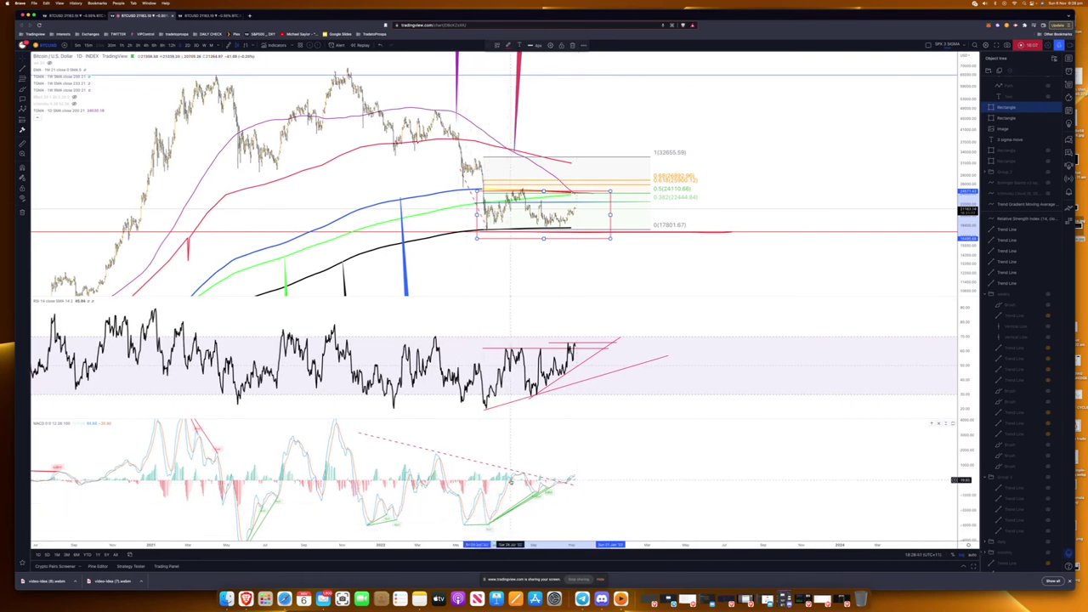
scroll(510, 480, right, 1)
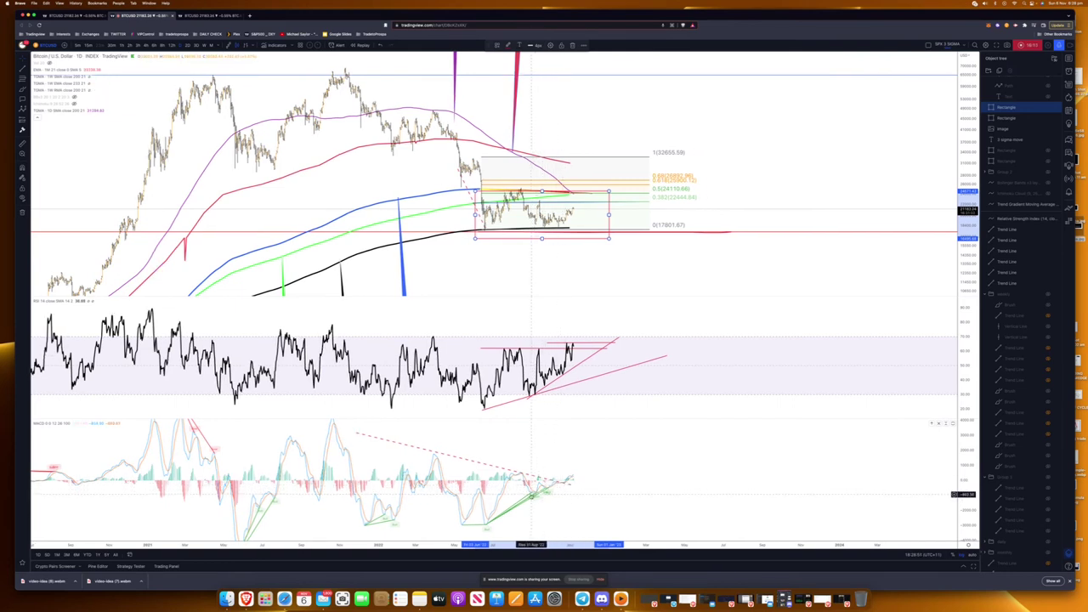
scroll(569, 480, up, 1)
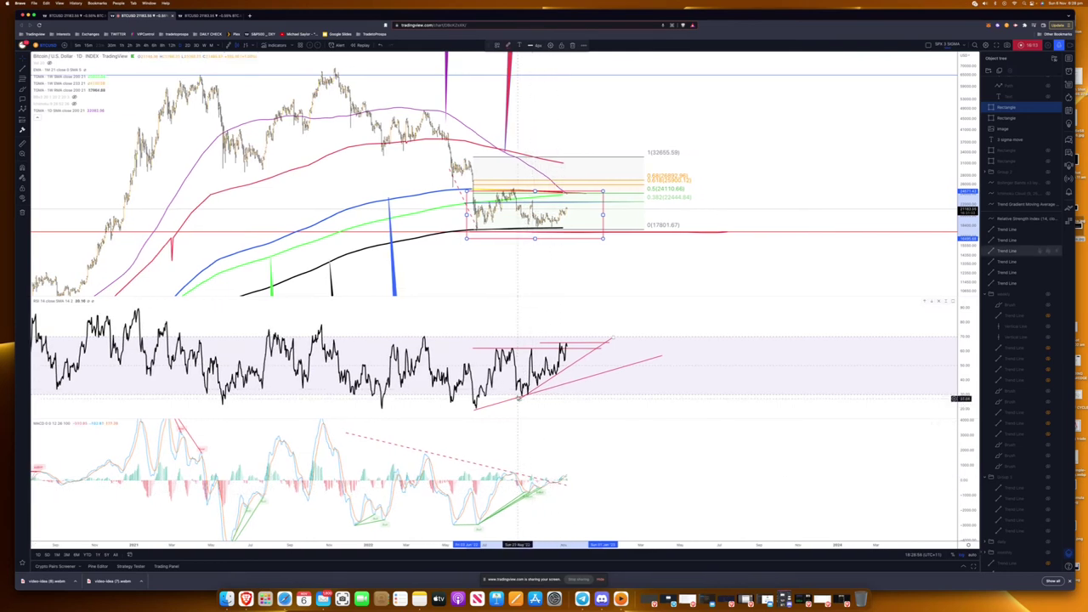
scroll(570, 467, down, 1)
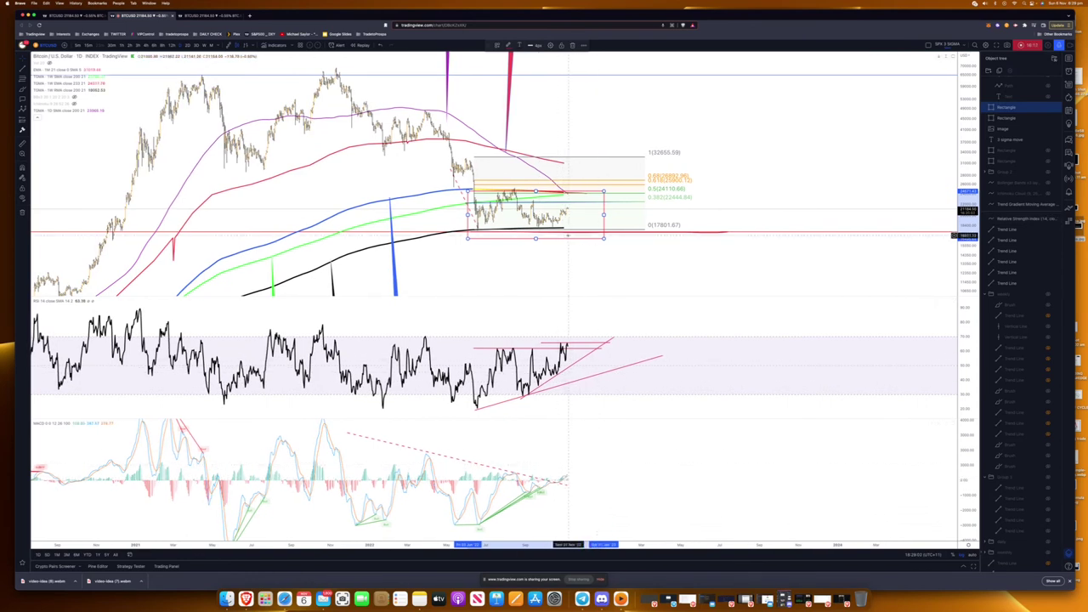
scroll(570, 216, down, 1)
scroll(569, 255, down, 2)
scroll(595, 213, down, 4)
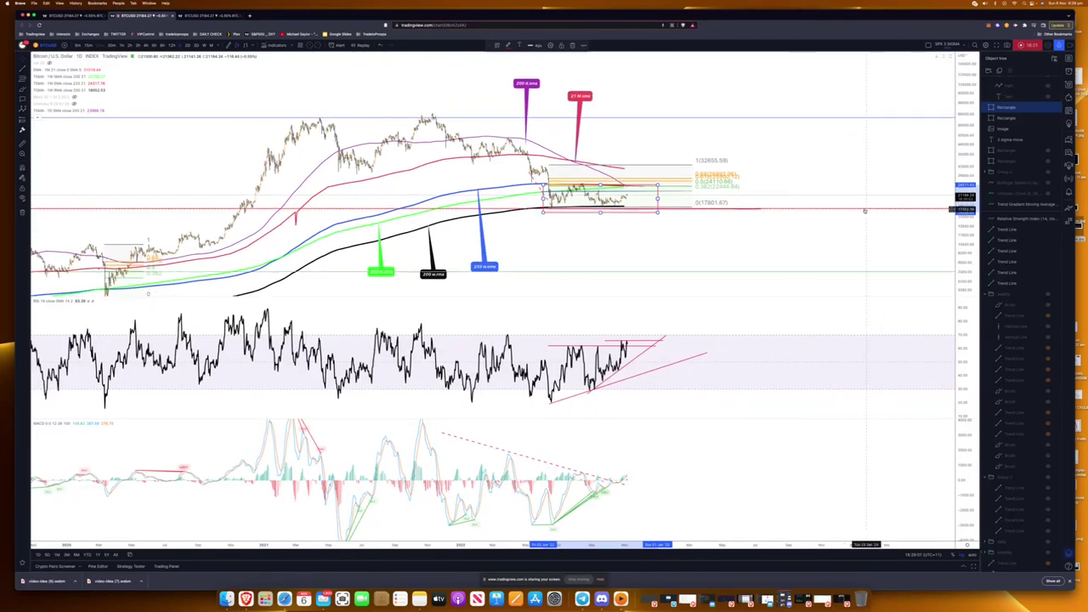
scroll(796, 219, up, 2)
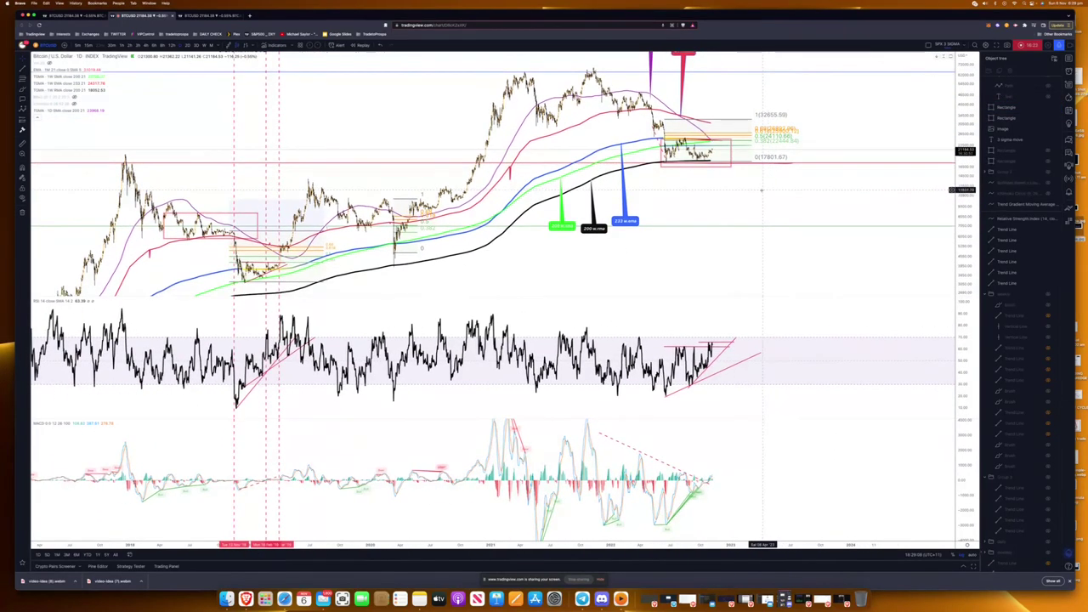
scroll(655, 148, up, 2)
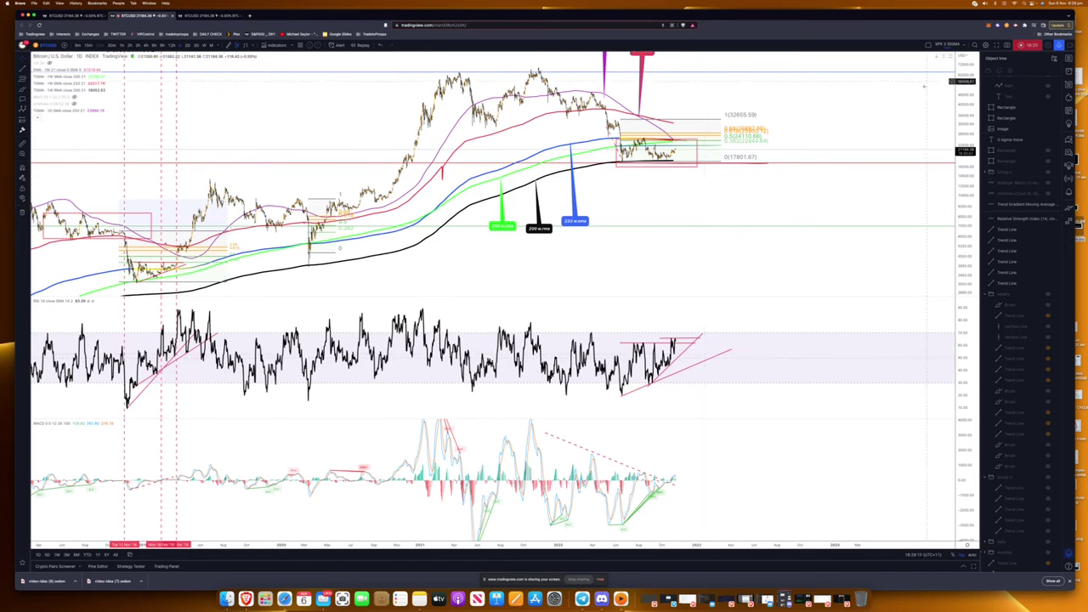
Maximize the price pane, compress its price scale, and show the Ichimoku Cloud across the 2018–2022 price history.
double_click(924, 87)
drag(964, 90, 966, 217)
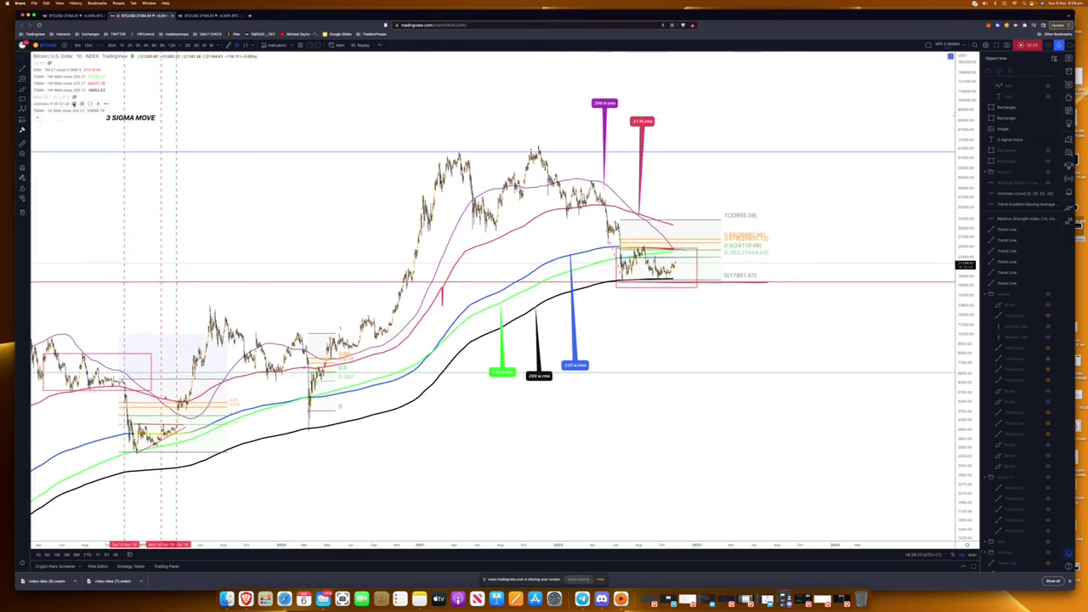
scroll(182, 206, up, 2)
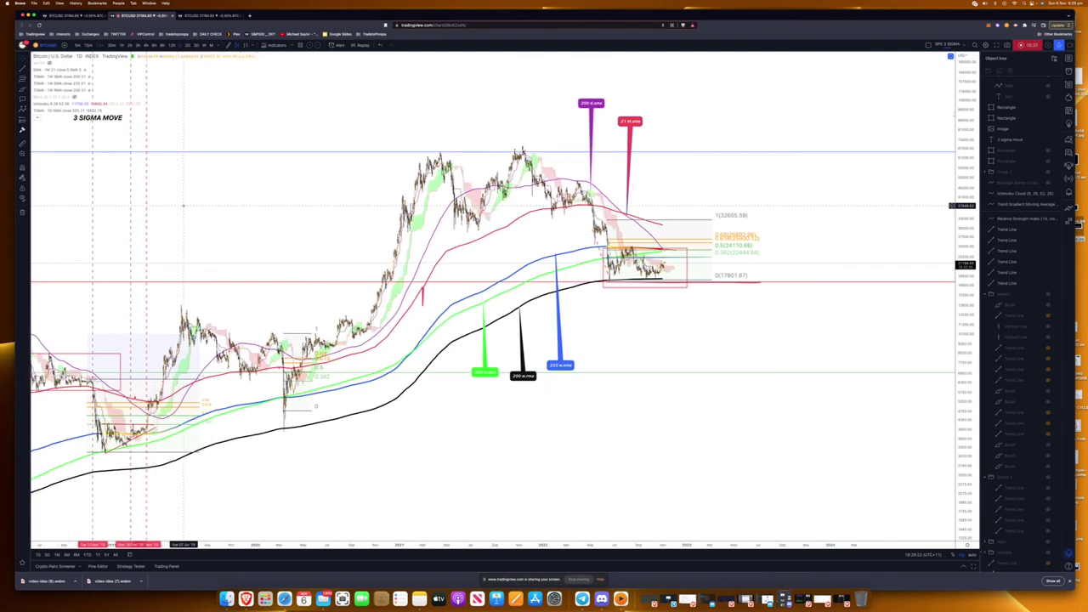
drag(163, 212, 516, 192)
scroll(496, 195, up, 5)
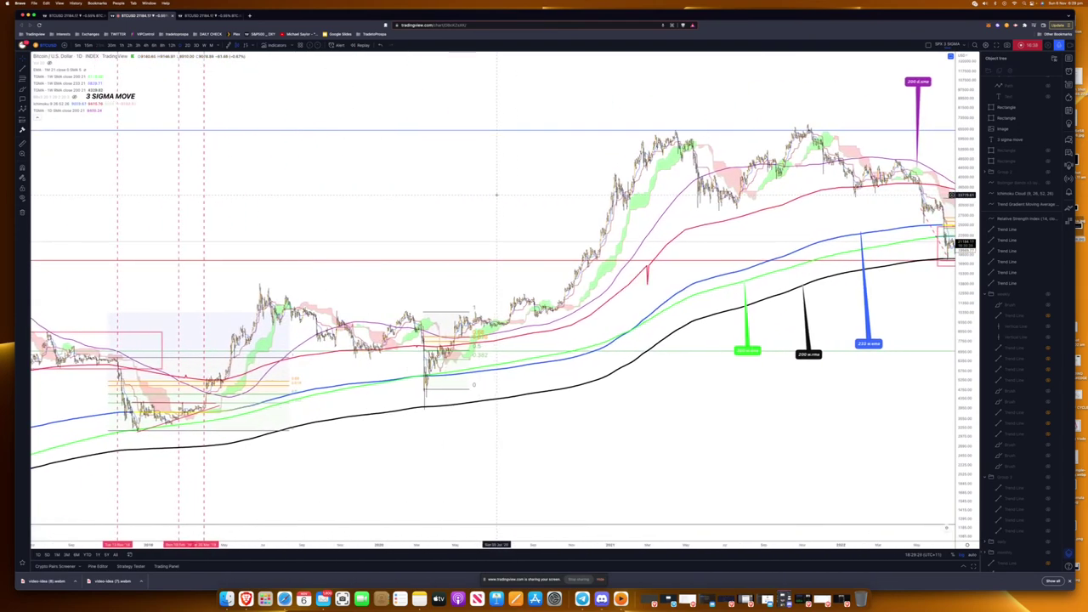
Examine price relative to the Ichimoku Cloud around the 2018–2019 bottom, the March 2020 low and the 2022 range.
scroll(496, 194, down, 2)
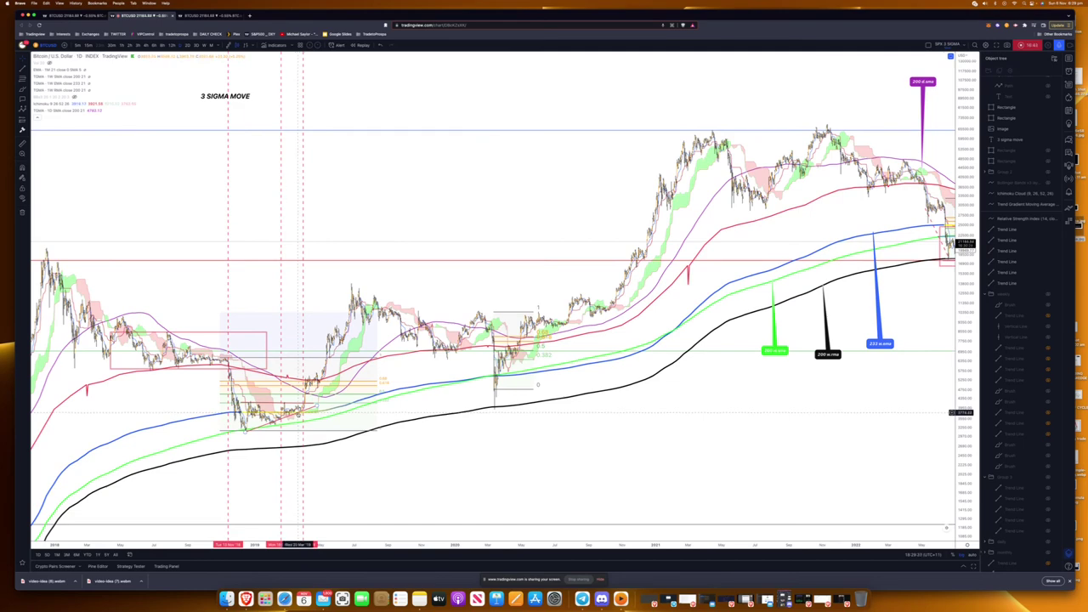
scroll(300, 412, up, 6)
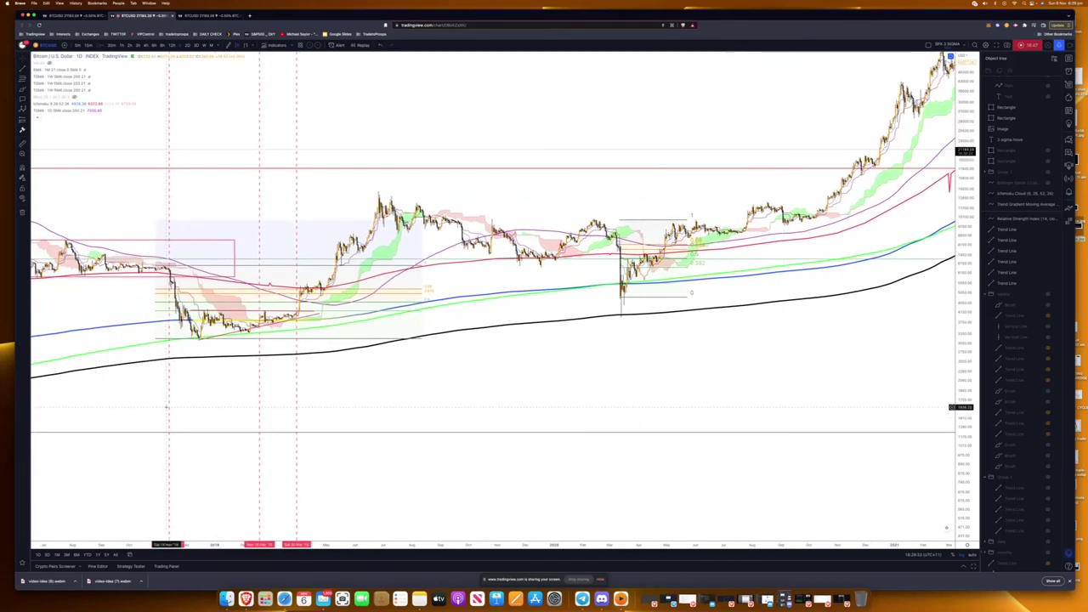
drag(218, 391, 730, 201)
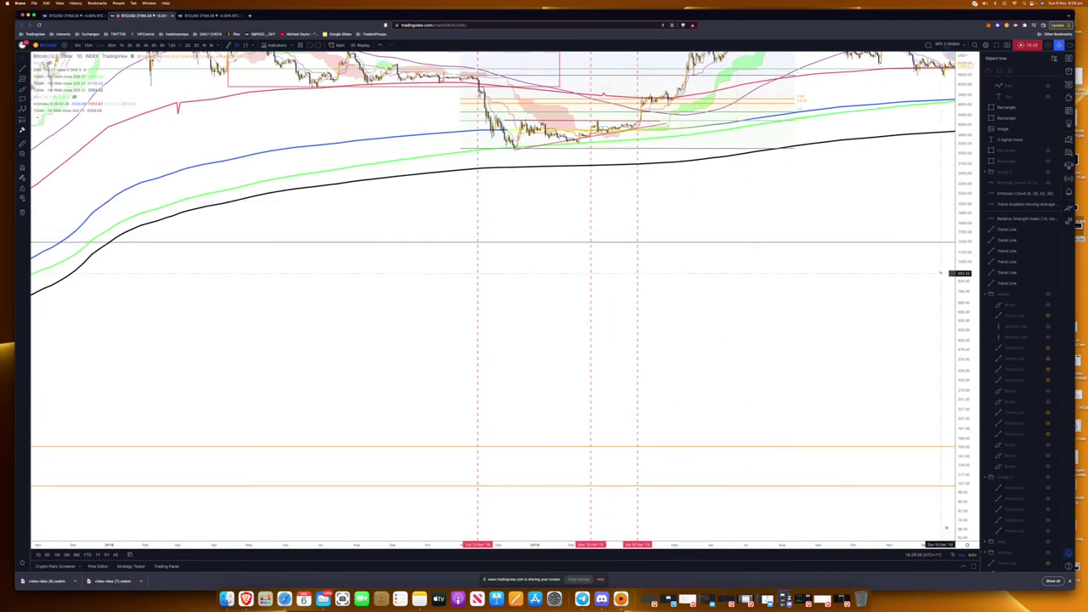
drag(961, 284, 961, 115)
drag(709, 165, 674, 457)
scroll(601, 453, up, 2)
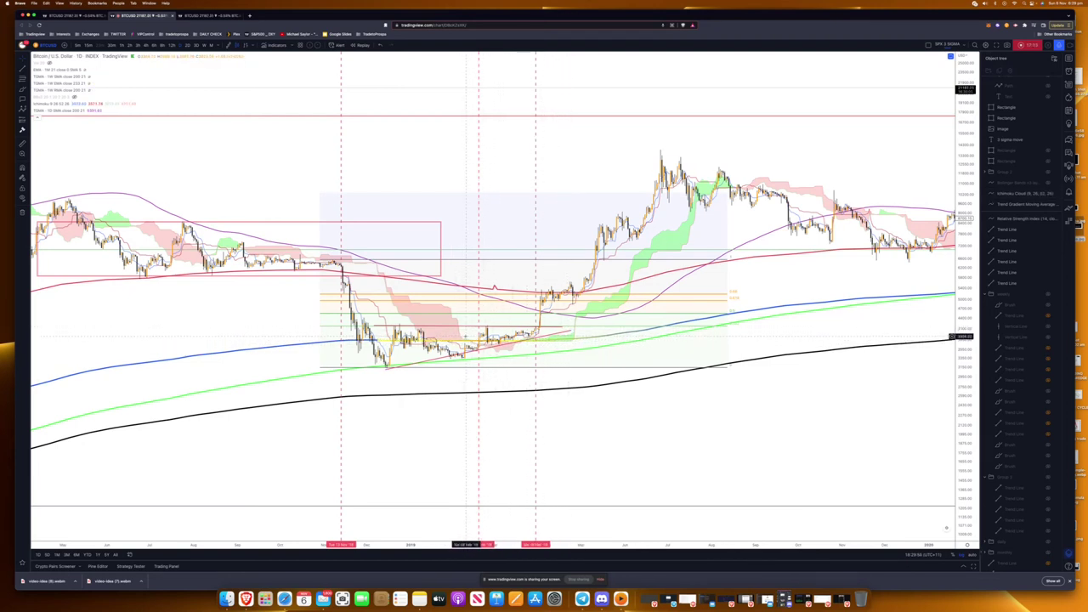
drag(887, 327, 392, 365)
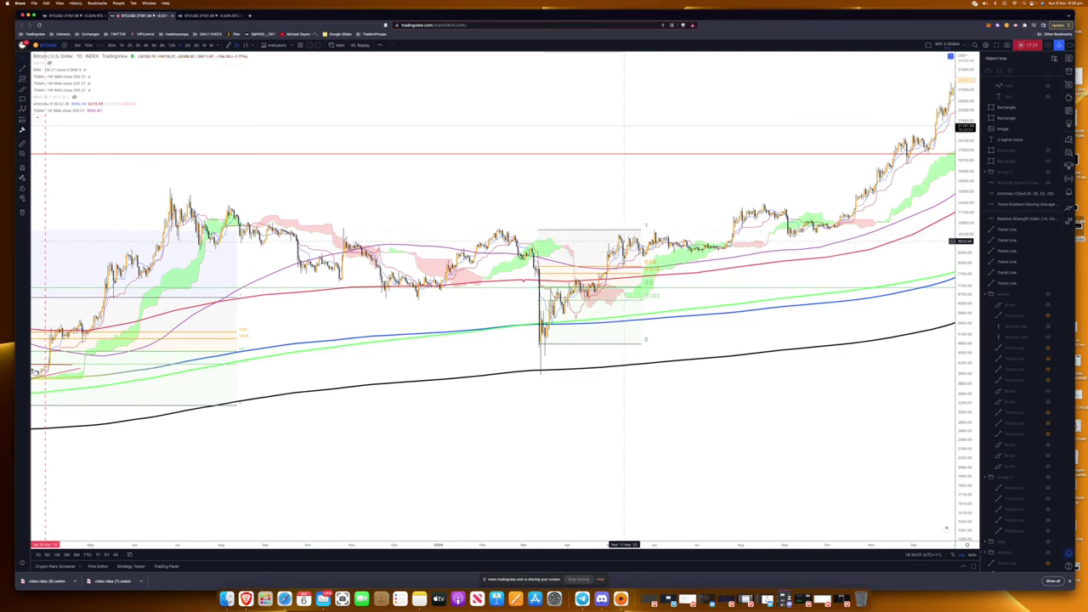
scroll(774, 267, right, 15)
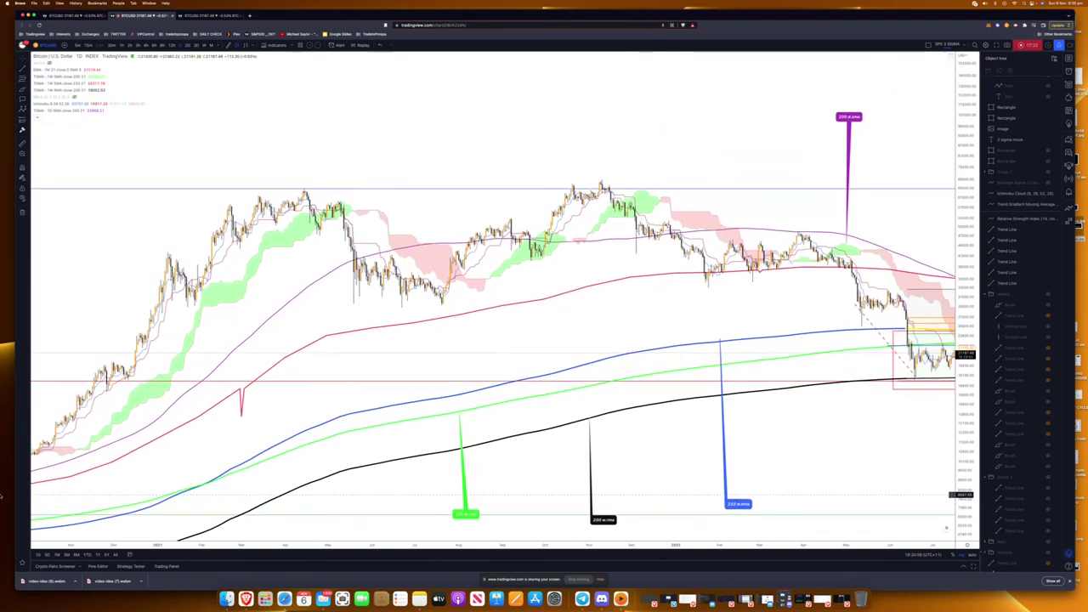
scroll(489, 391, right, 10)
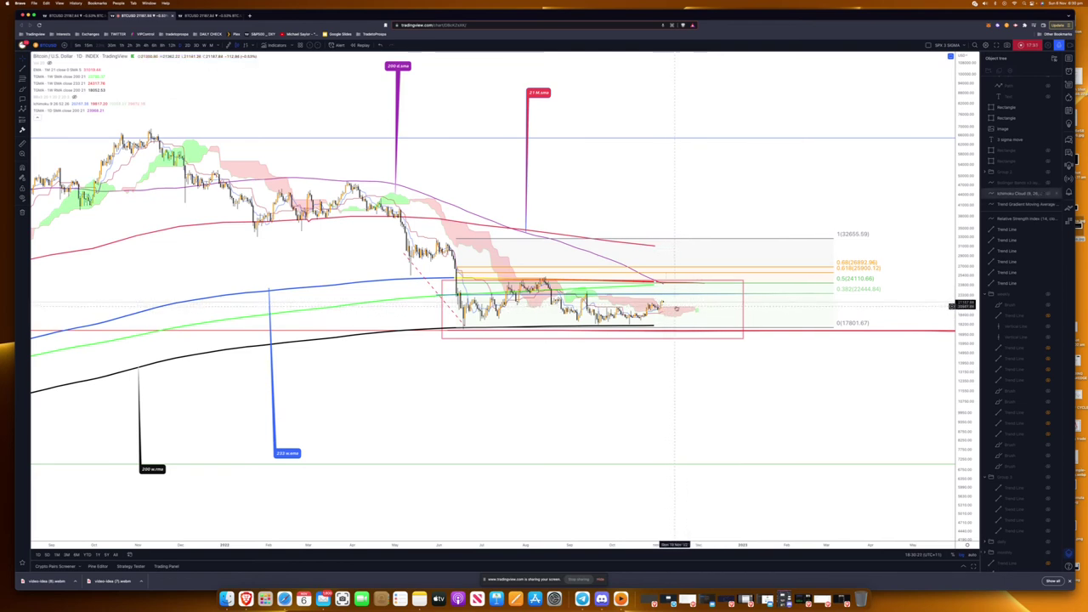
scroll(588, 384, down, 5)
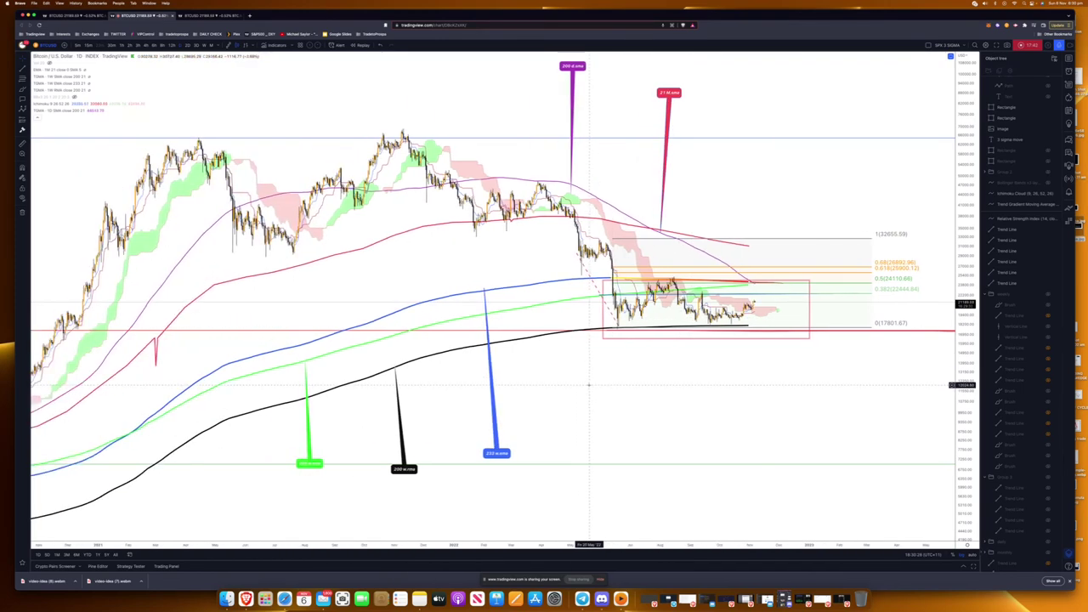
Show the Bollinger Bands on the price chart and hide the Ichimoku Cloud.
mouse_move(74, 105)
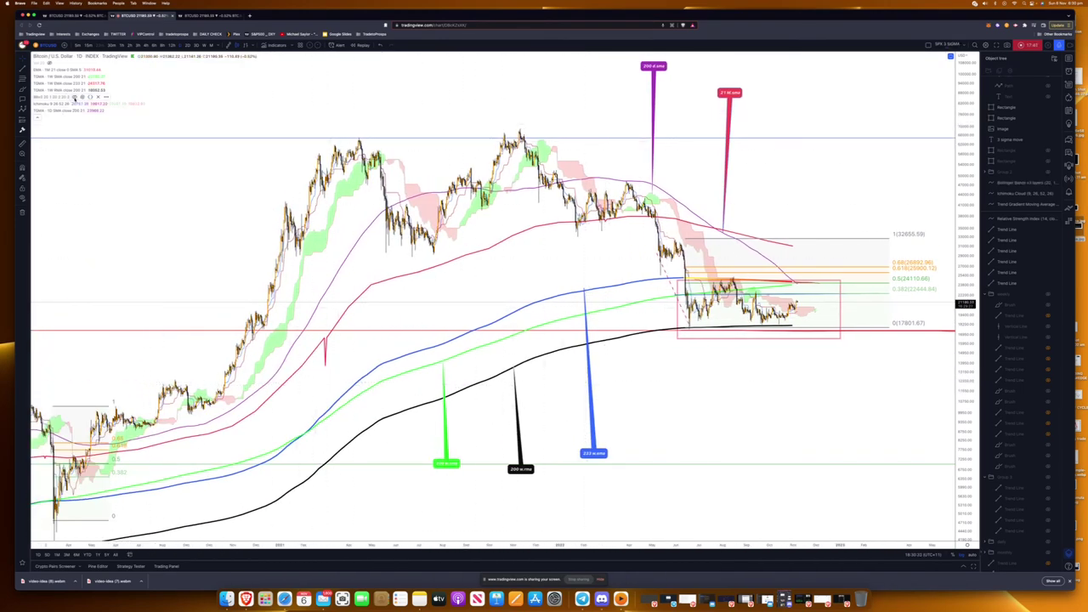
click(82, 109)
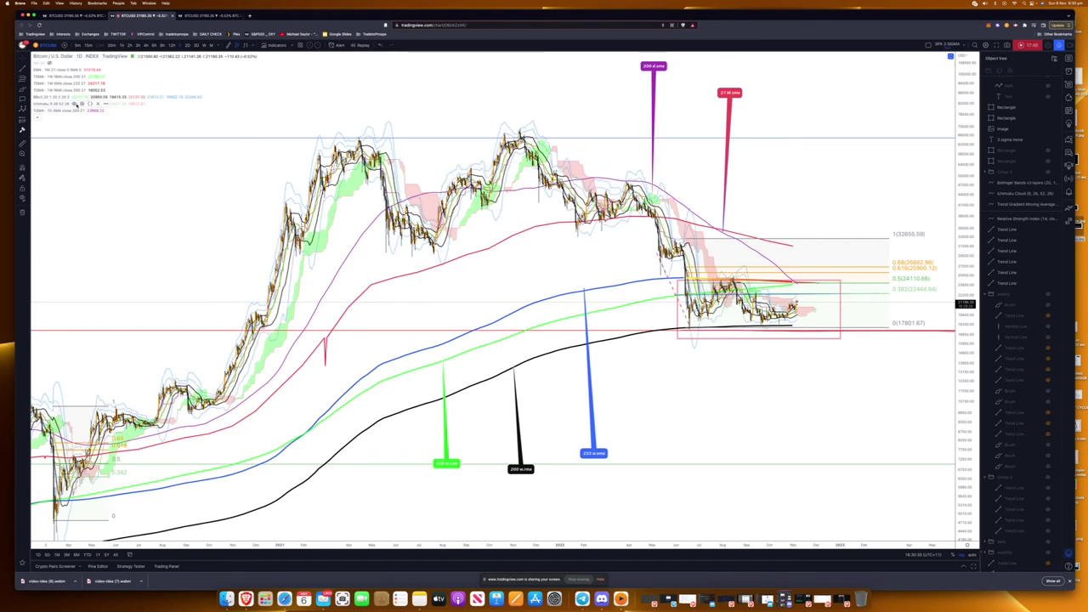
scroll(919, 420, up, 6)
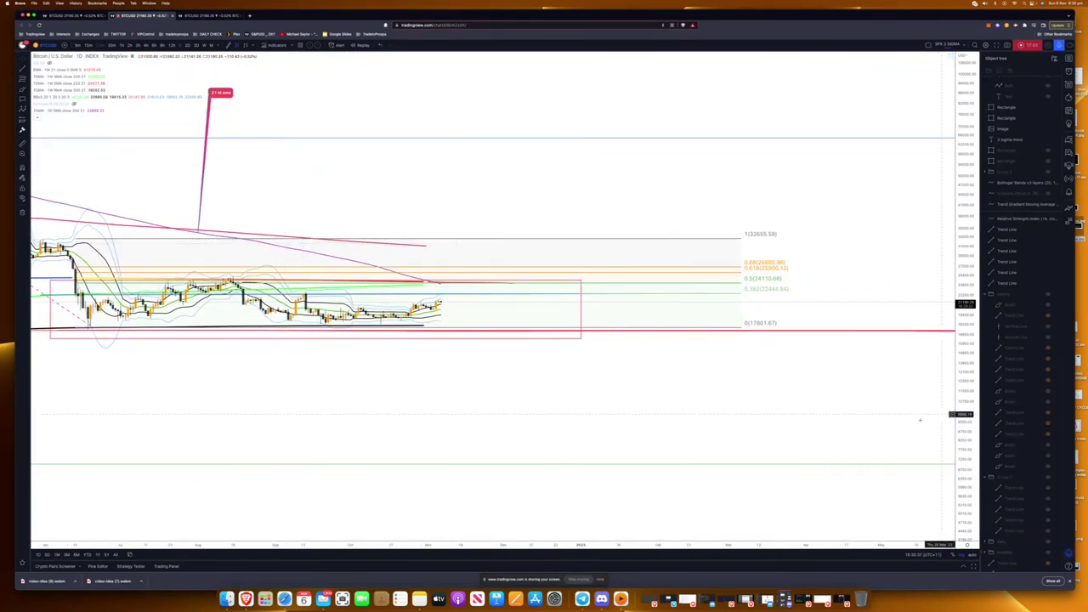
Brush red curves along the upper and lower Bollinger Bands around the early 2019 consolidation before the April breakout.
scroll(578, 433, down, 10)
scroll(593, 438, up, 1)
drag(617, 484, 667, 306)
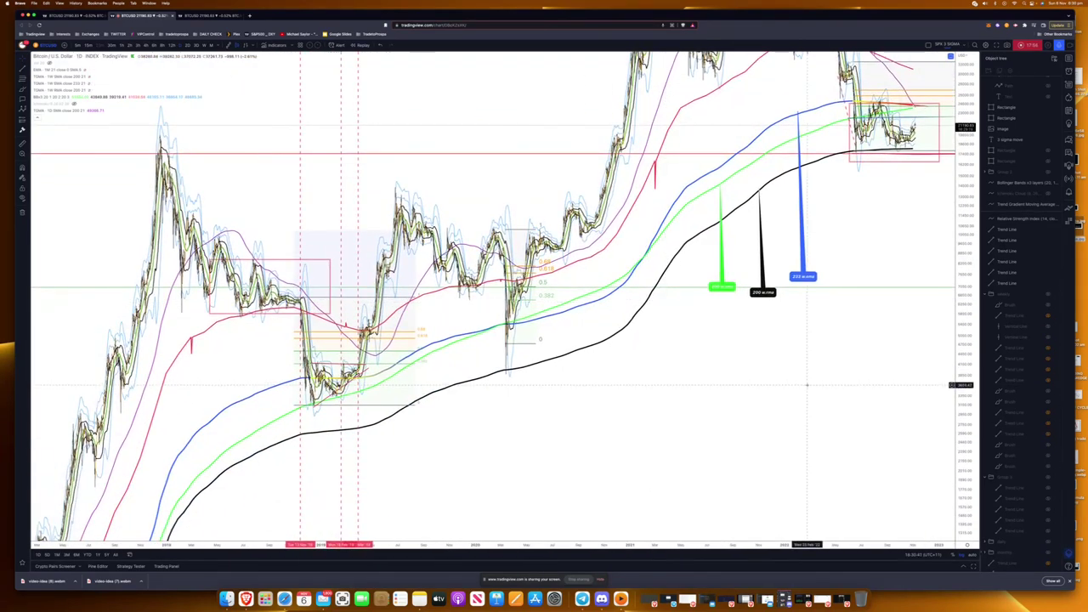
scroll(612, 388, up, 3)
drag(455, 396, 1066, 350)
scroll(938, 350, up, 8)
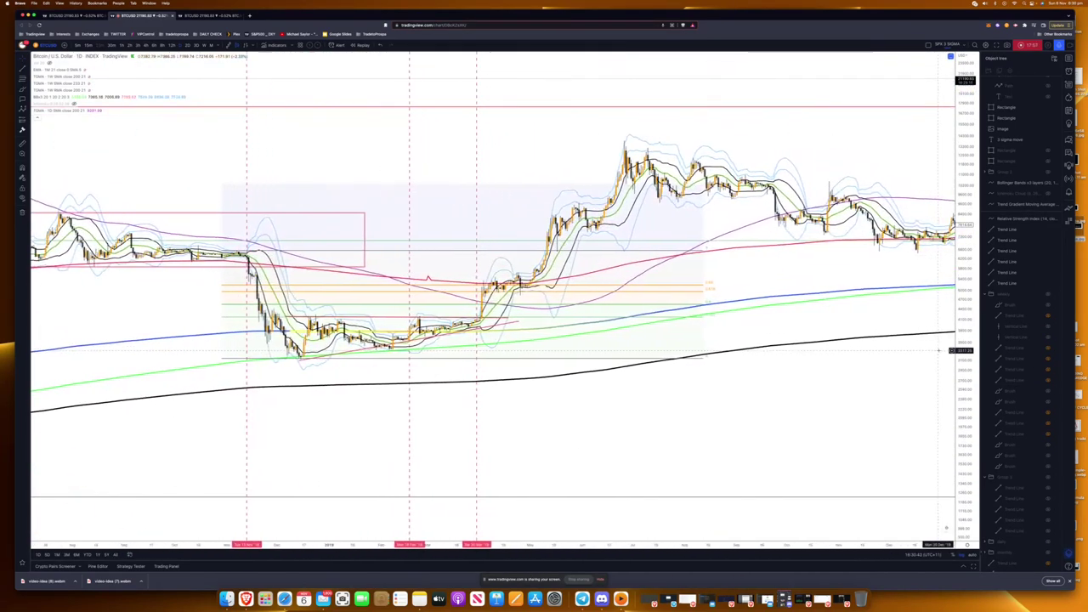
scroll(939, 350, up, 2)
drag(967, 395, 964, 270)
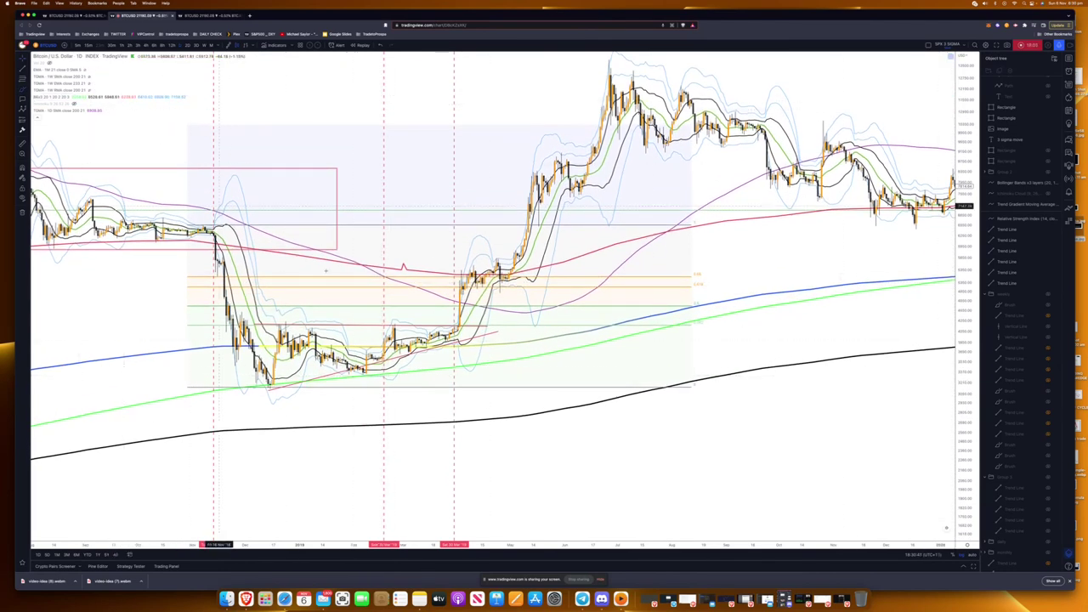
mouse_move(337, 342)
mouse_down()
mouse_move(387, 366)
mouse_move(374, 379)
mouse_move(374, 349)
mouse_move(380, 377)
mouse_up()
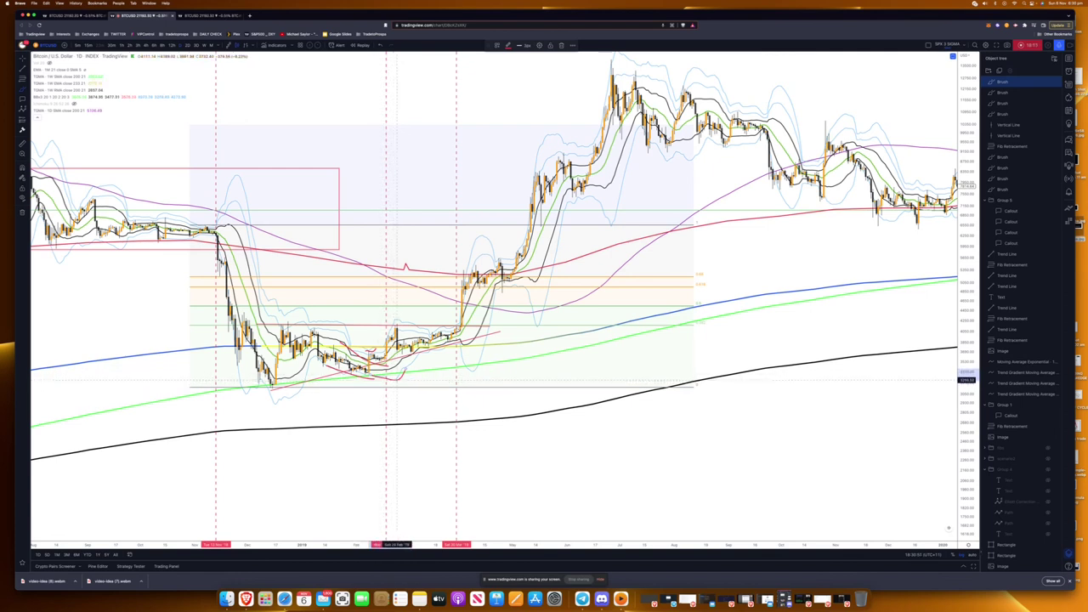
drag(400, 379, 438, 357)
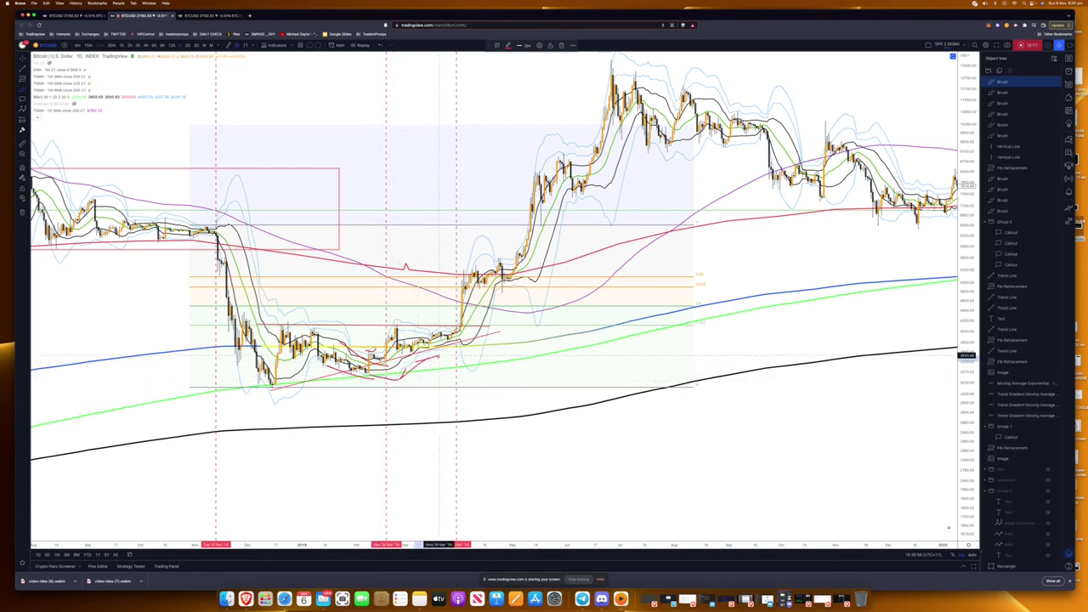
mouse_move(391, 314)
mouse_down()
mouse_move(443, 334)
mouse_move(480, 294)
mouse_up()
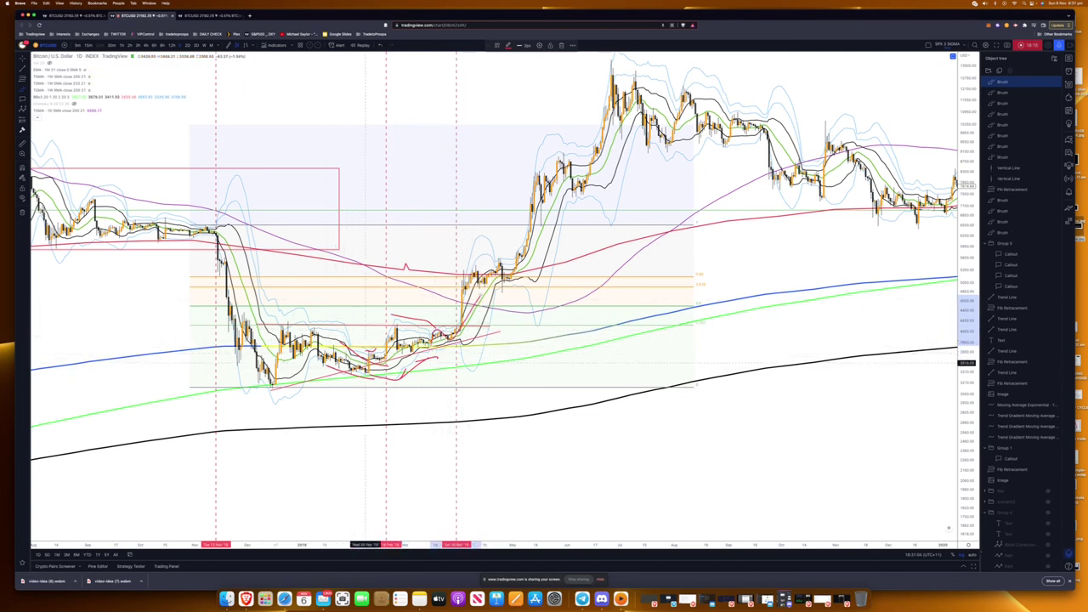
mouse_move(345, 343)
mouse_down()
mouse_move(385, 349)
mouse_move(385, 374)
mouse_up()
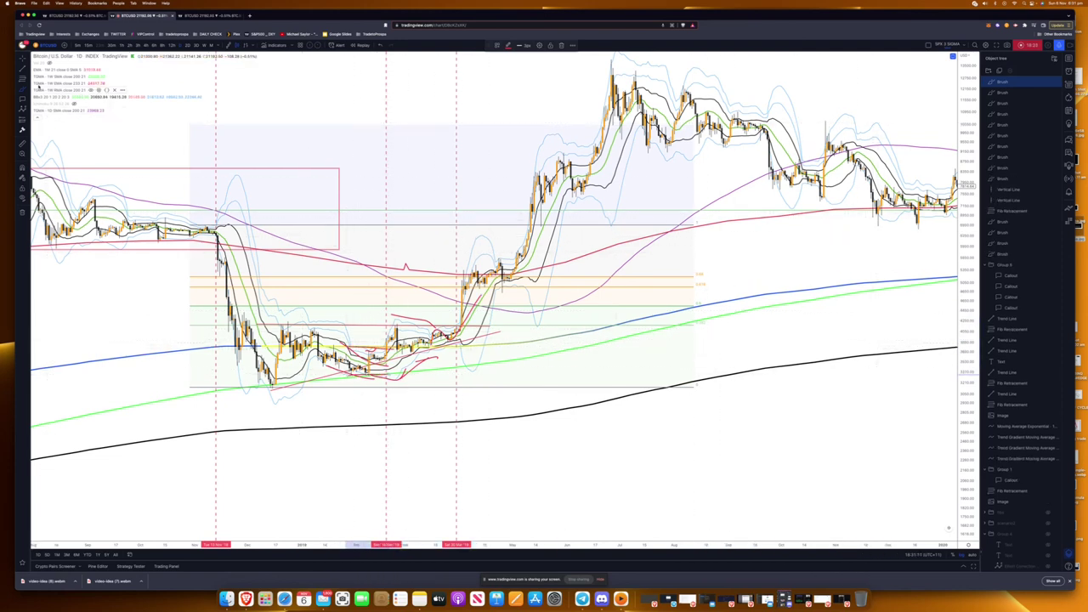
Examine the Bollinger Bands around the March 2020 low and recovery, the 2021 rise and the current 2022 range.
drag(476, 299, 312, 317)
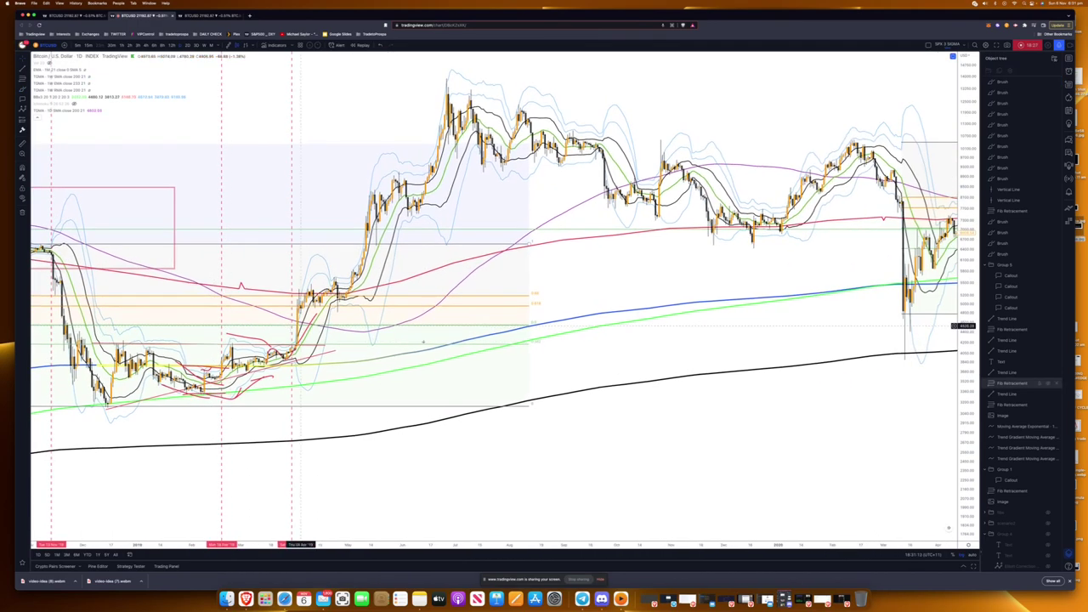
mouse_move(699, 281)
mouse_down()
mouse_move(332, 283)
mouse_move(1, 412)
mouse_move(1, 469)
mouse_up()
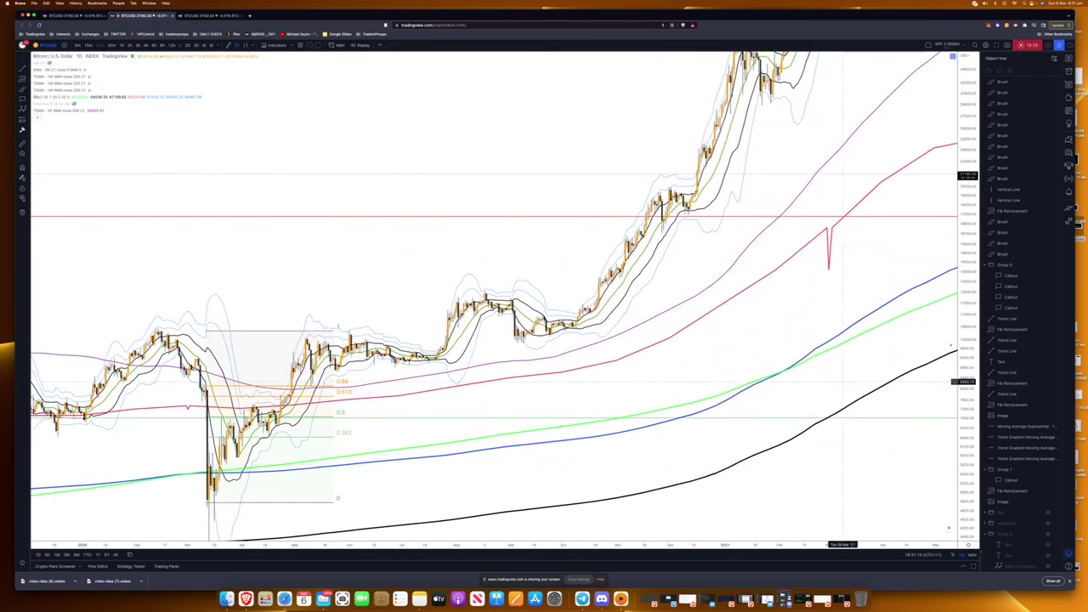
drag(882, 245, 11, 309)
drag(893, 355, 248, 327)
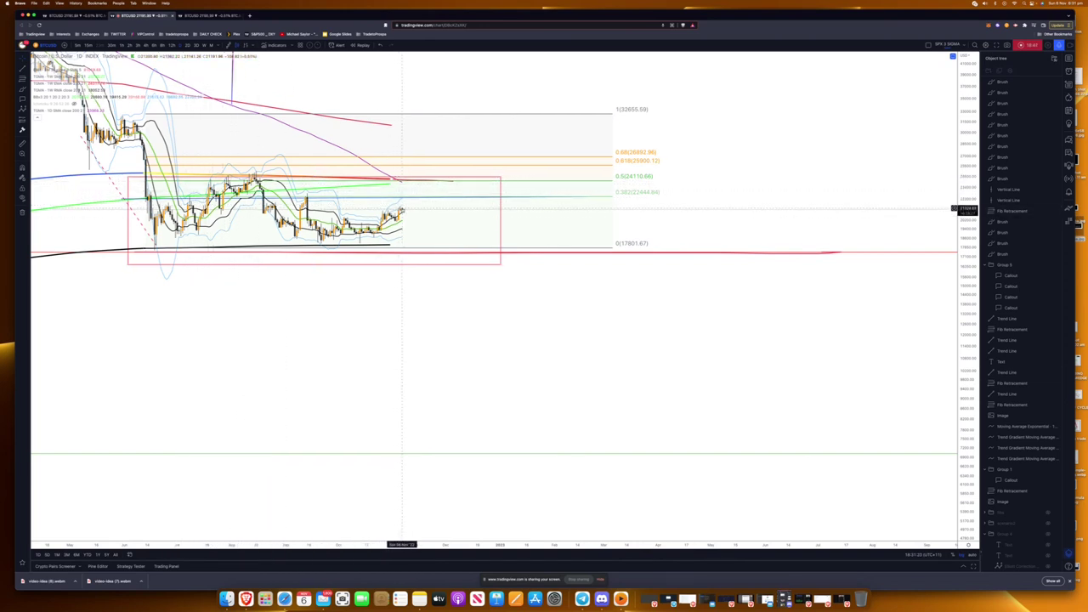
scroll(268, 307, up, 10)
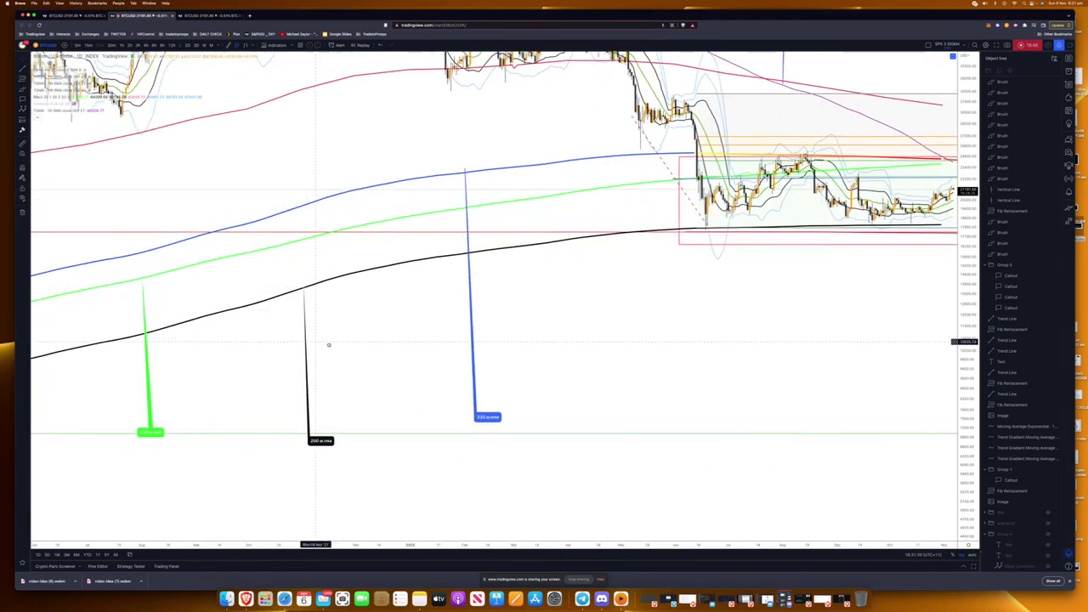
drag(631, 439, 1059, 321)
drag(255, 419, 869, 360)
scroll(610, 384, up, 3)
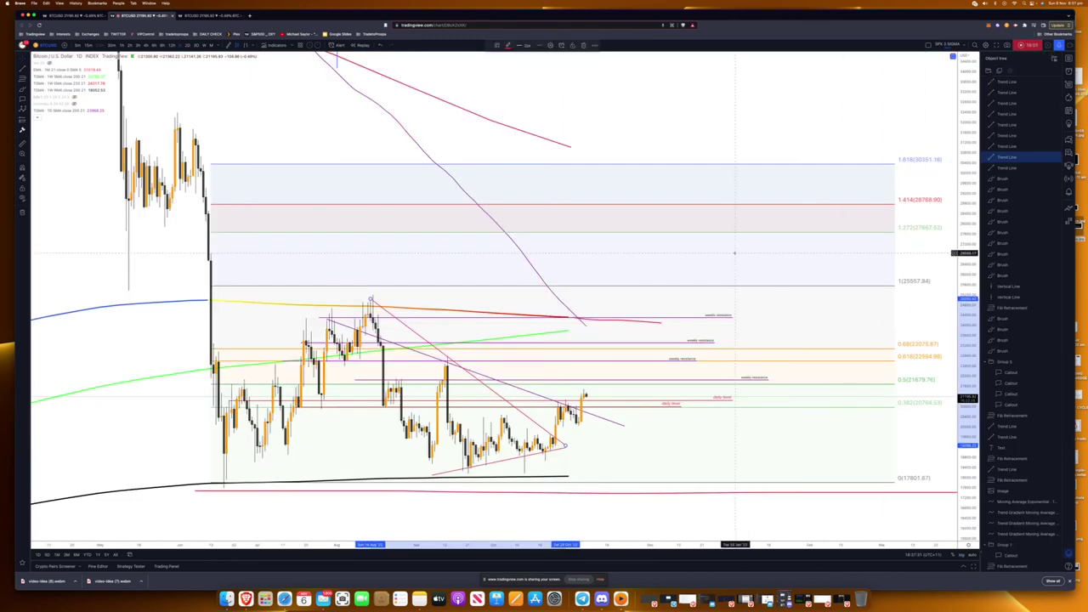
Brush a projected dip from the current price to the daily level and rebound to the 0.5 retracement, marking earlier reactions along that daily level.
scroll(700, 331, down, 2)
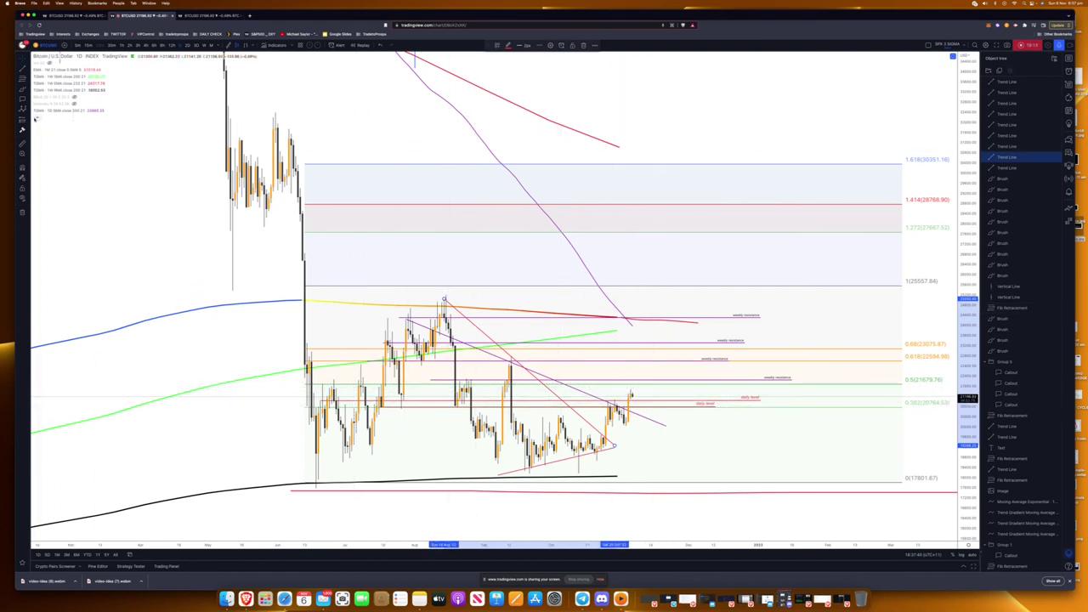
click(23, 89)
drag(632, 395, 634, 397)
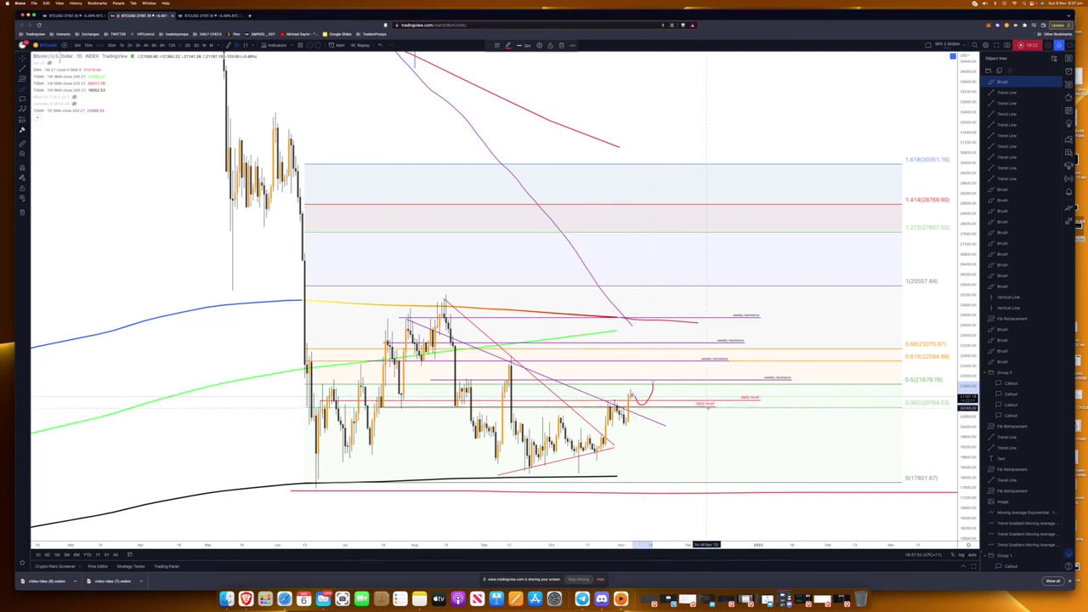
drag(314, 402, 320, 401)
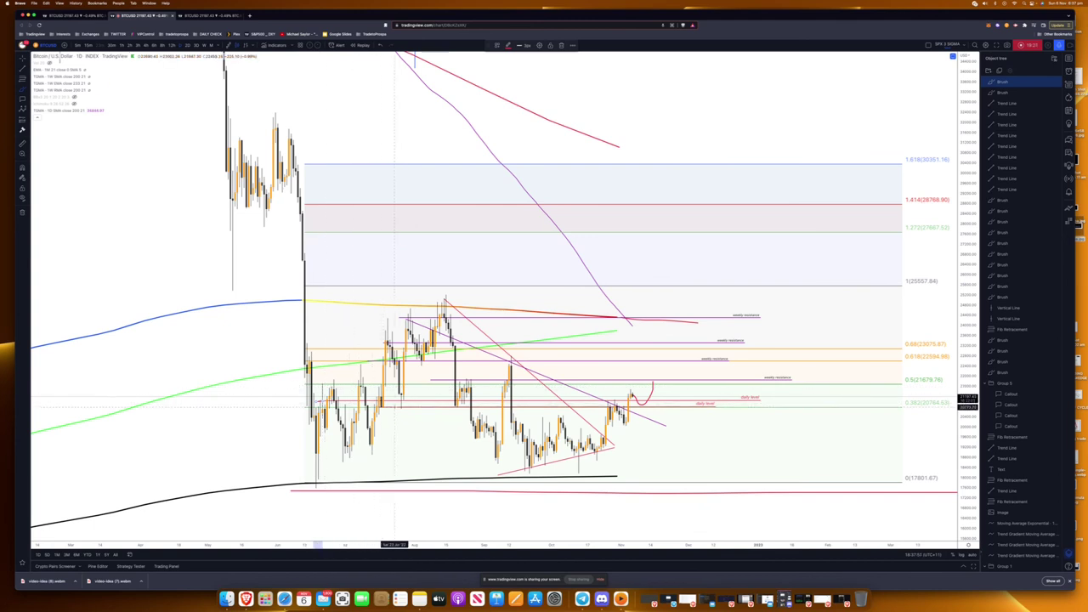
drag(396, 396, 412, 393)
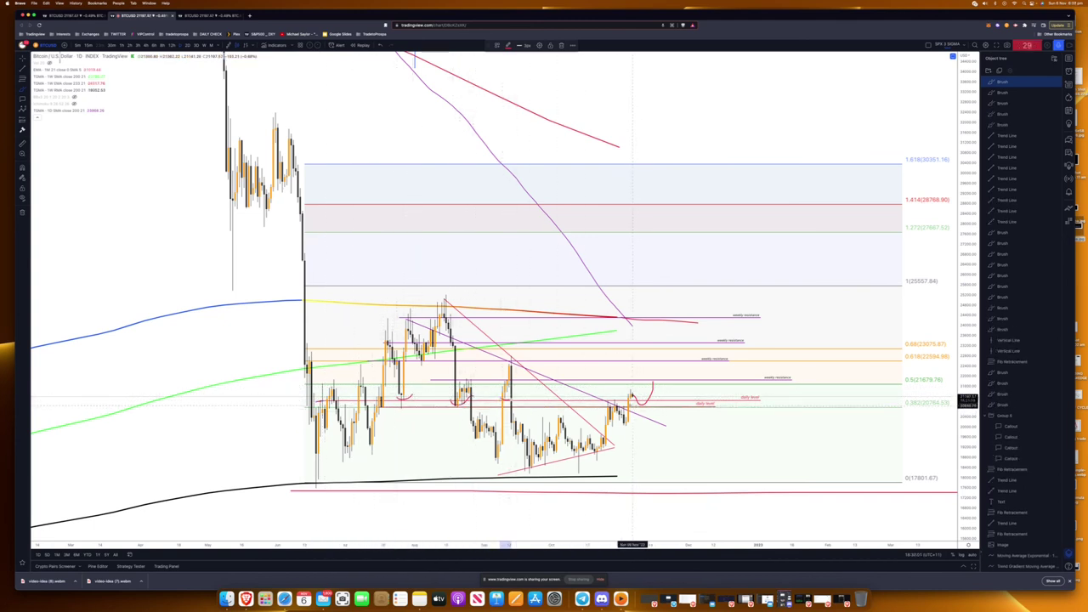
Brush a deeper pullback scenario with two horizontal support lines below the daily levels, a bounce, and a breakdown that curves back up.
drag(642, 406, 646, 411)
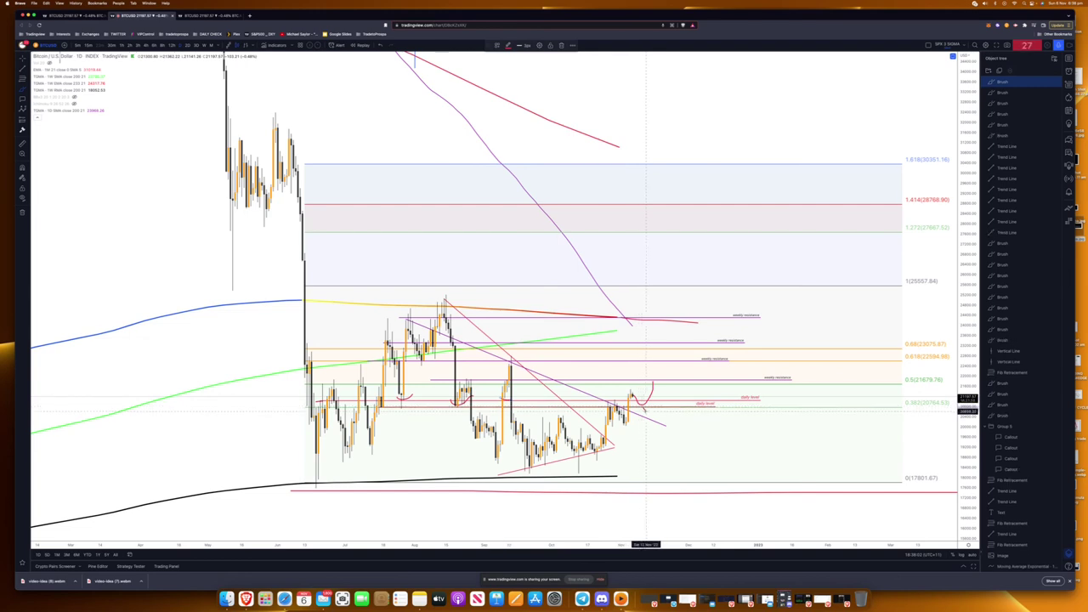
mouse_move(443, 416)
mouse_down()
mouse_move(686, 418)
mouse_move(651, 416)
mouse_move(657, 403)
mouse_up()
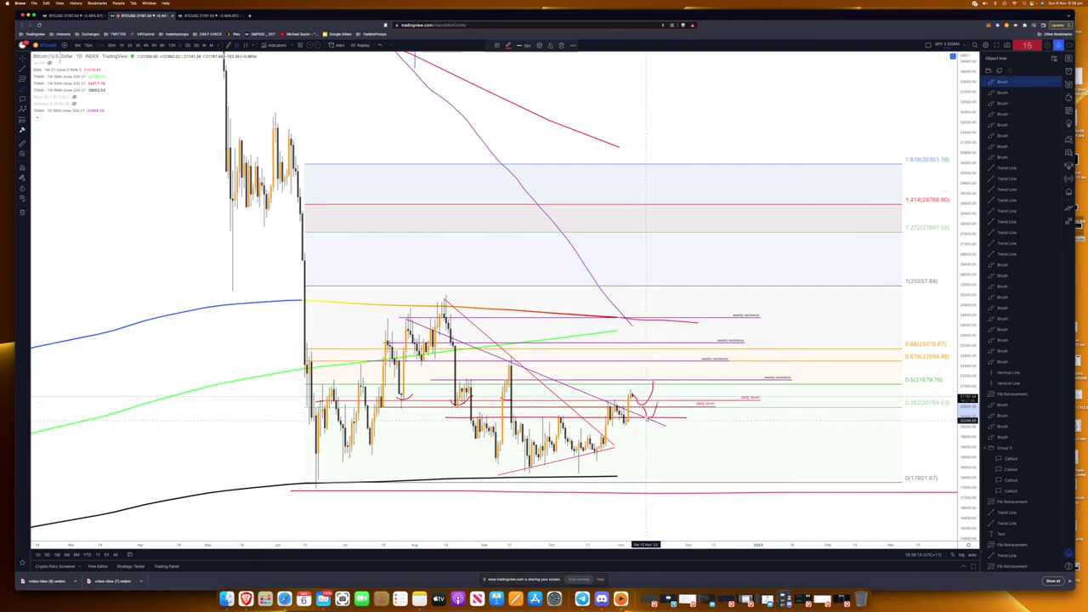
drag(646, 420, 668, 453)
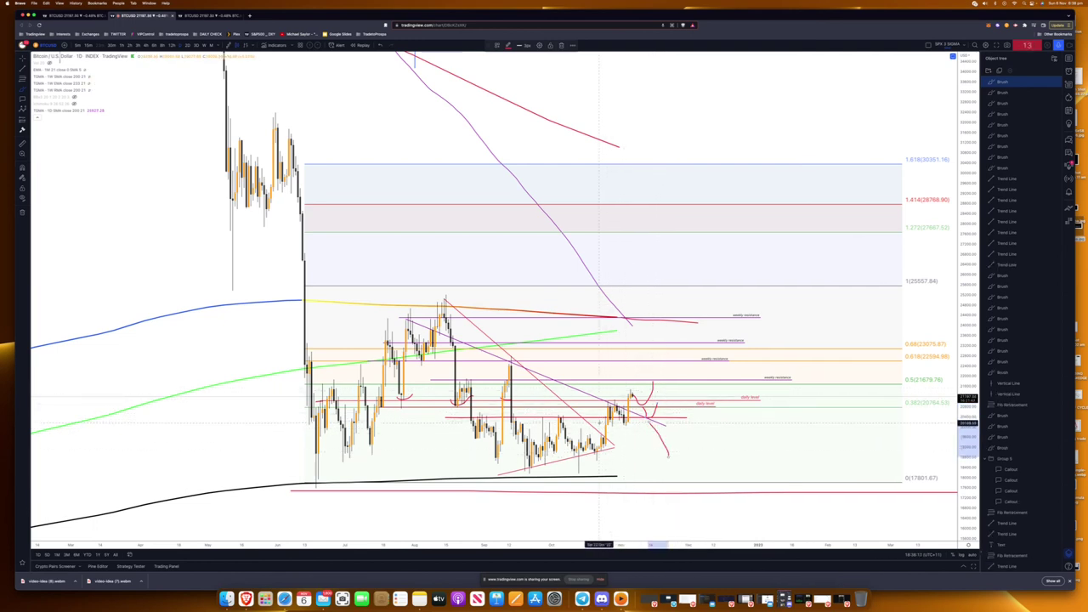
drag(602, 423, 685, 422)
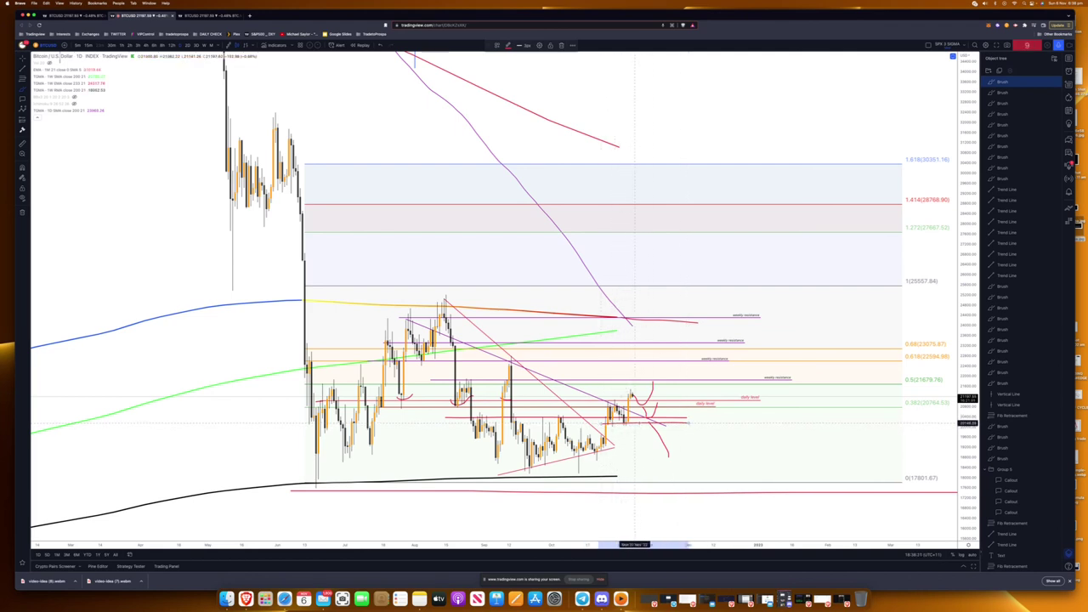
drag(658, 449, 680, 443)
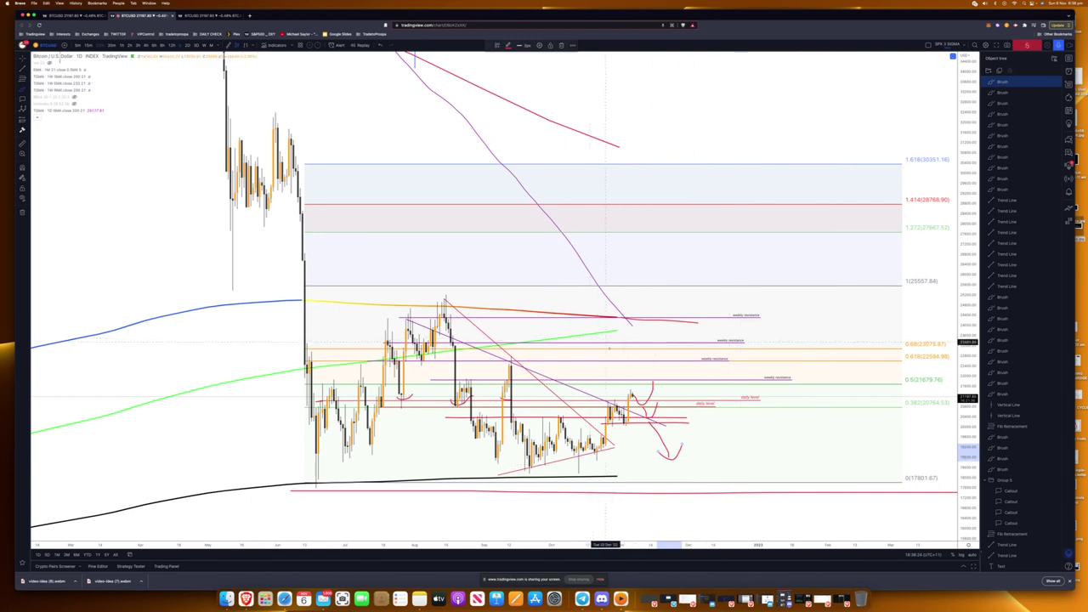